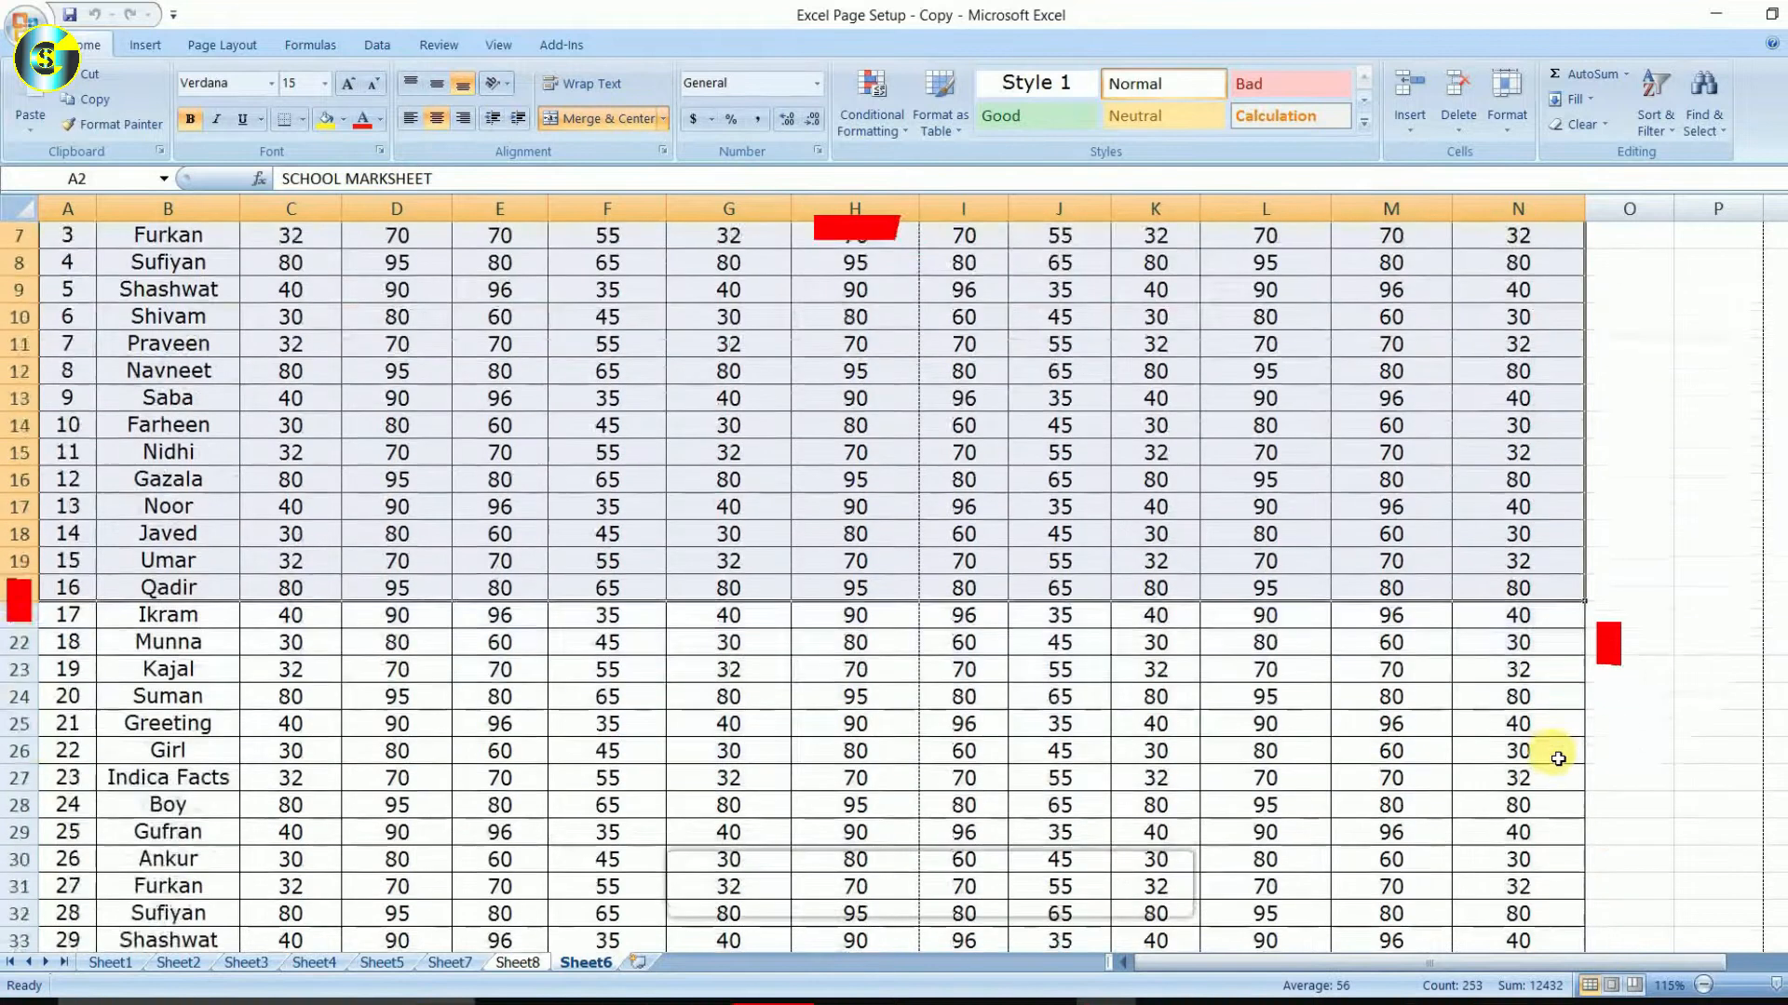
# Open the marksheet's print preview and check how its rows and columns split across the printed pages.
pyautogui.scroll(5, 1558, 759)
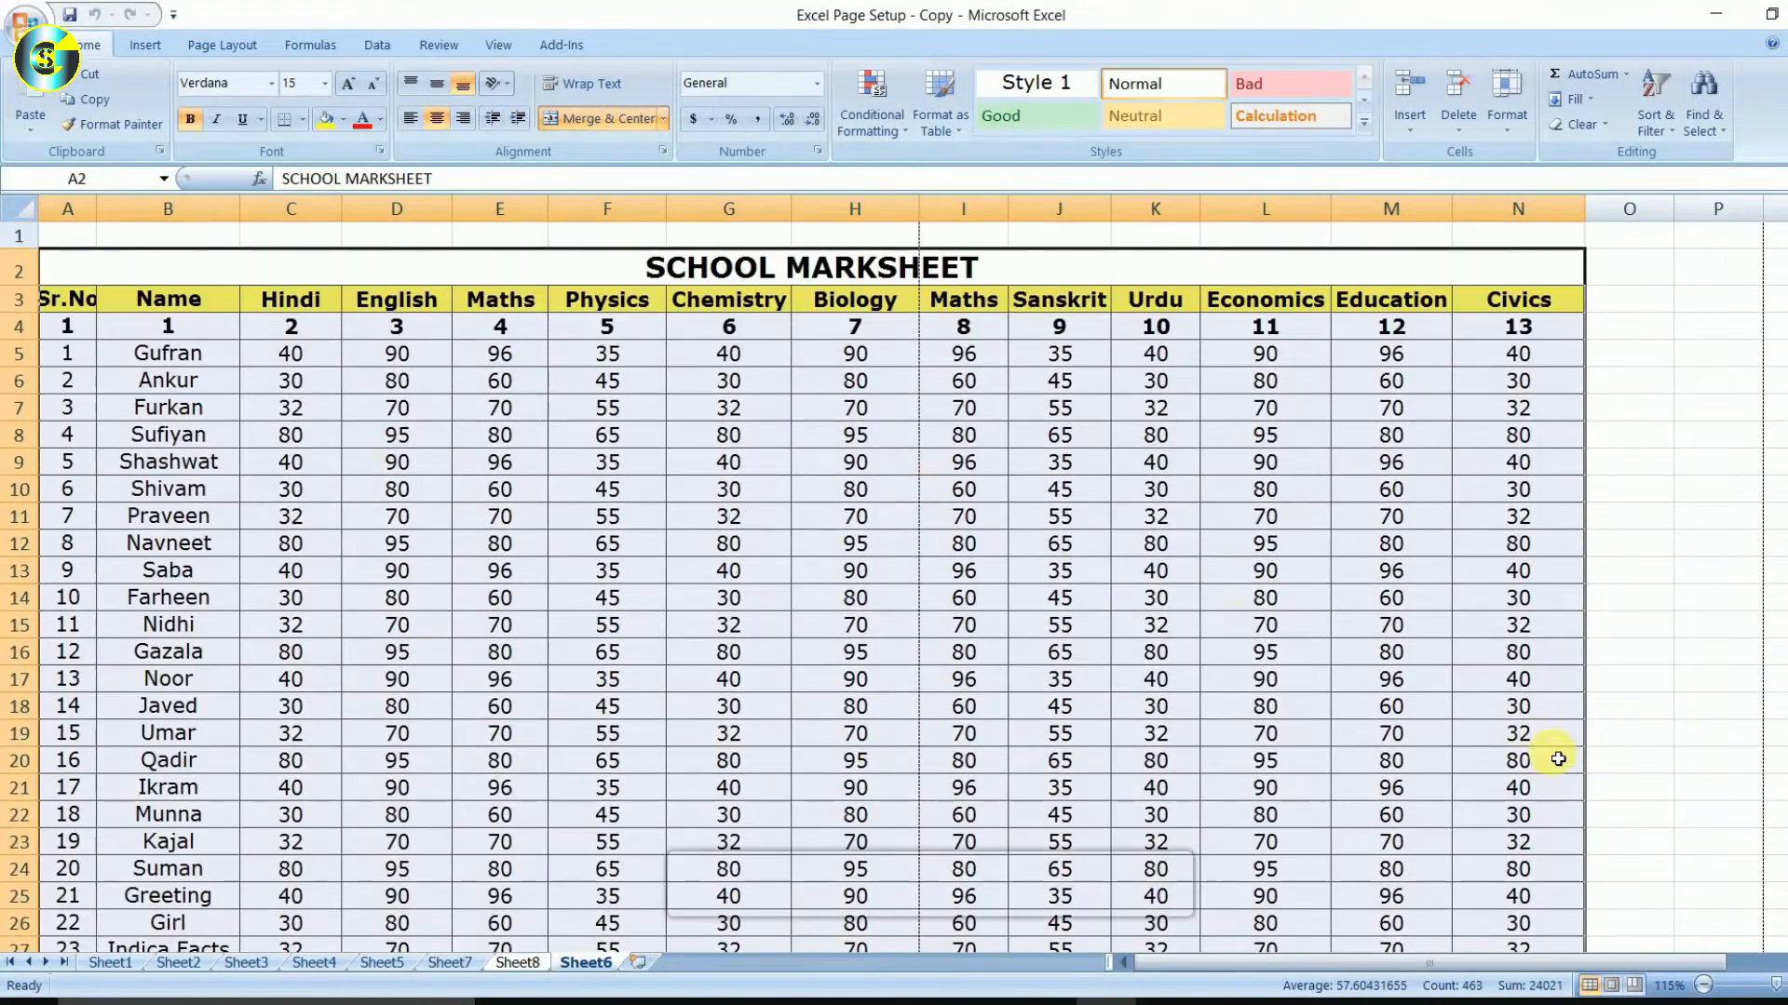
pyautogui.click(820, 625)
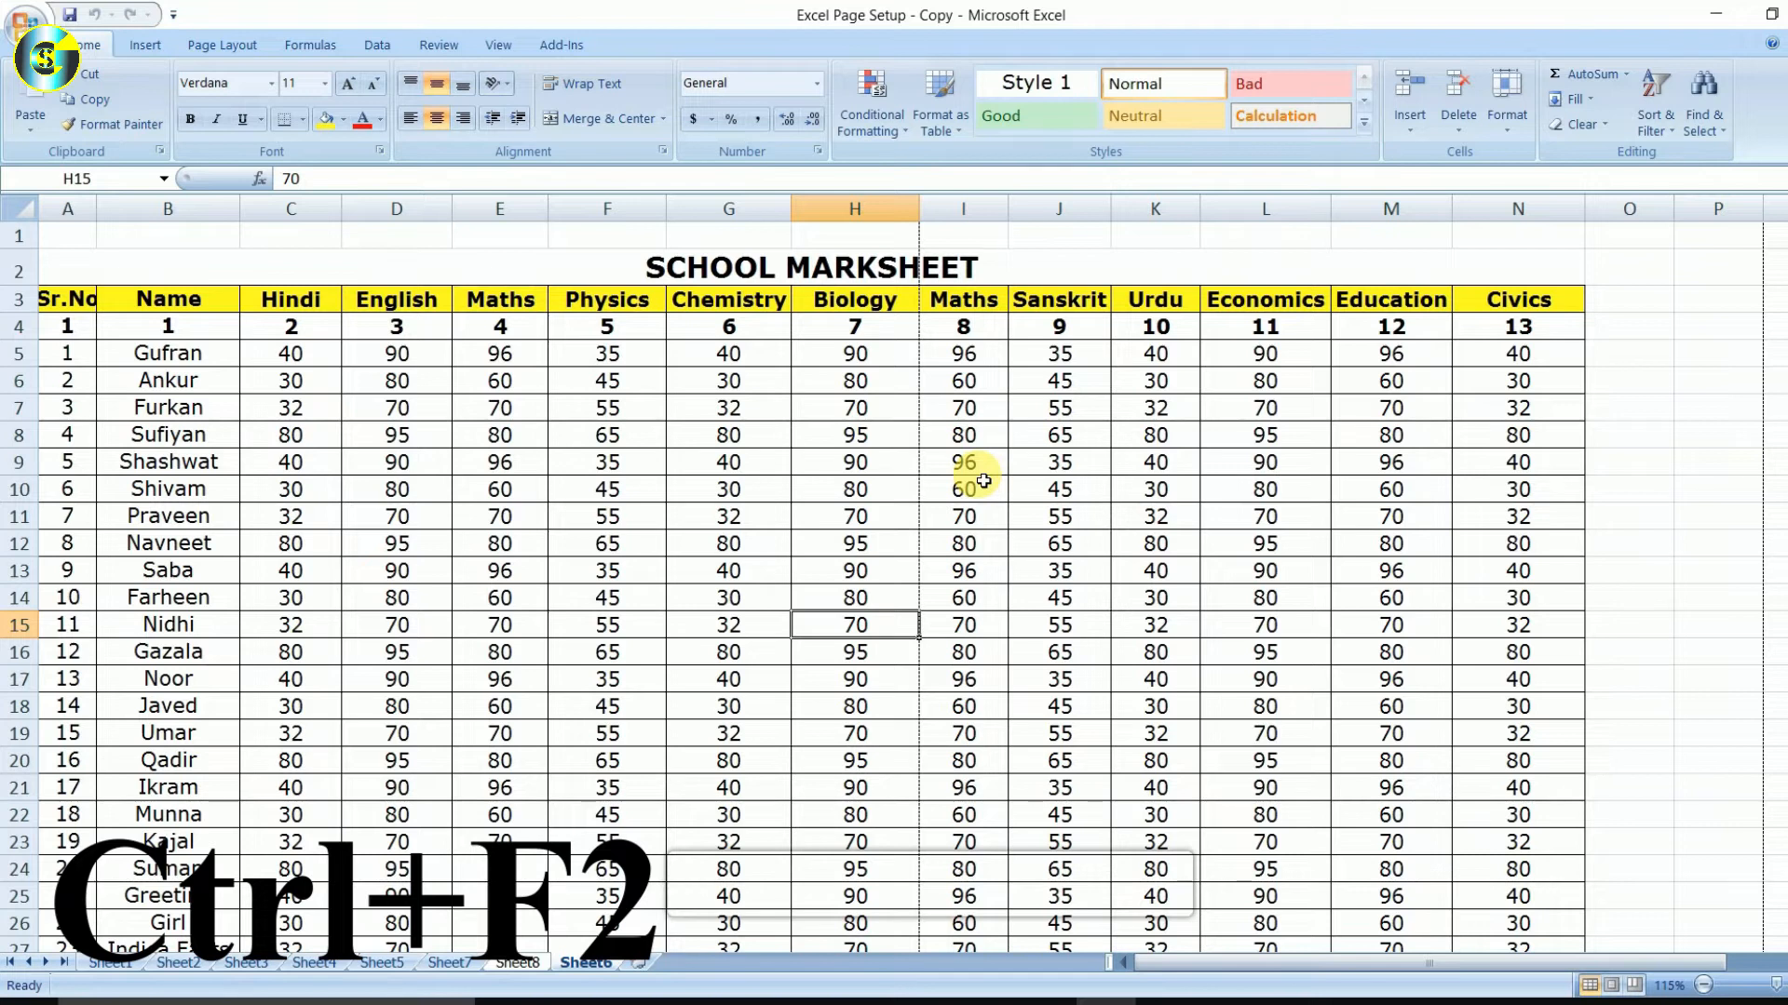
pyautogui.hotkey('ctrl', 'F2')
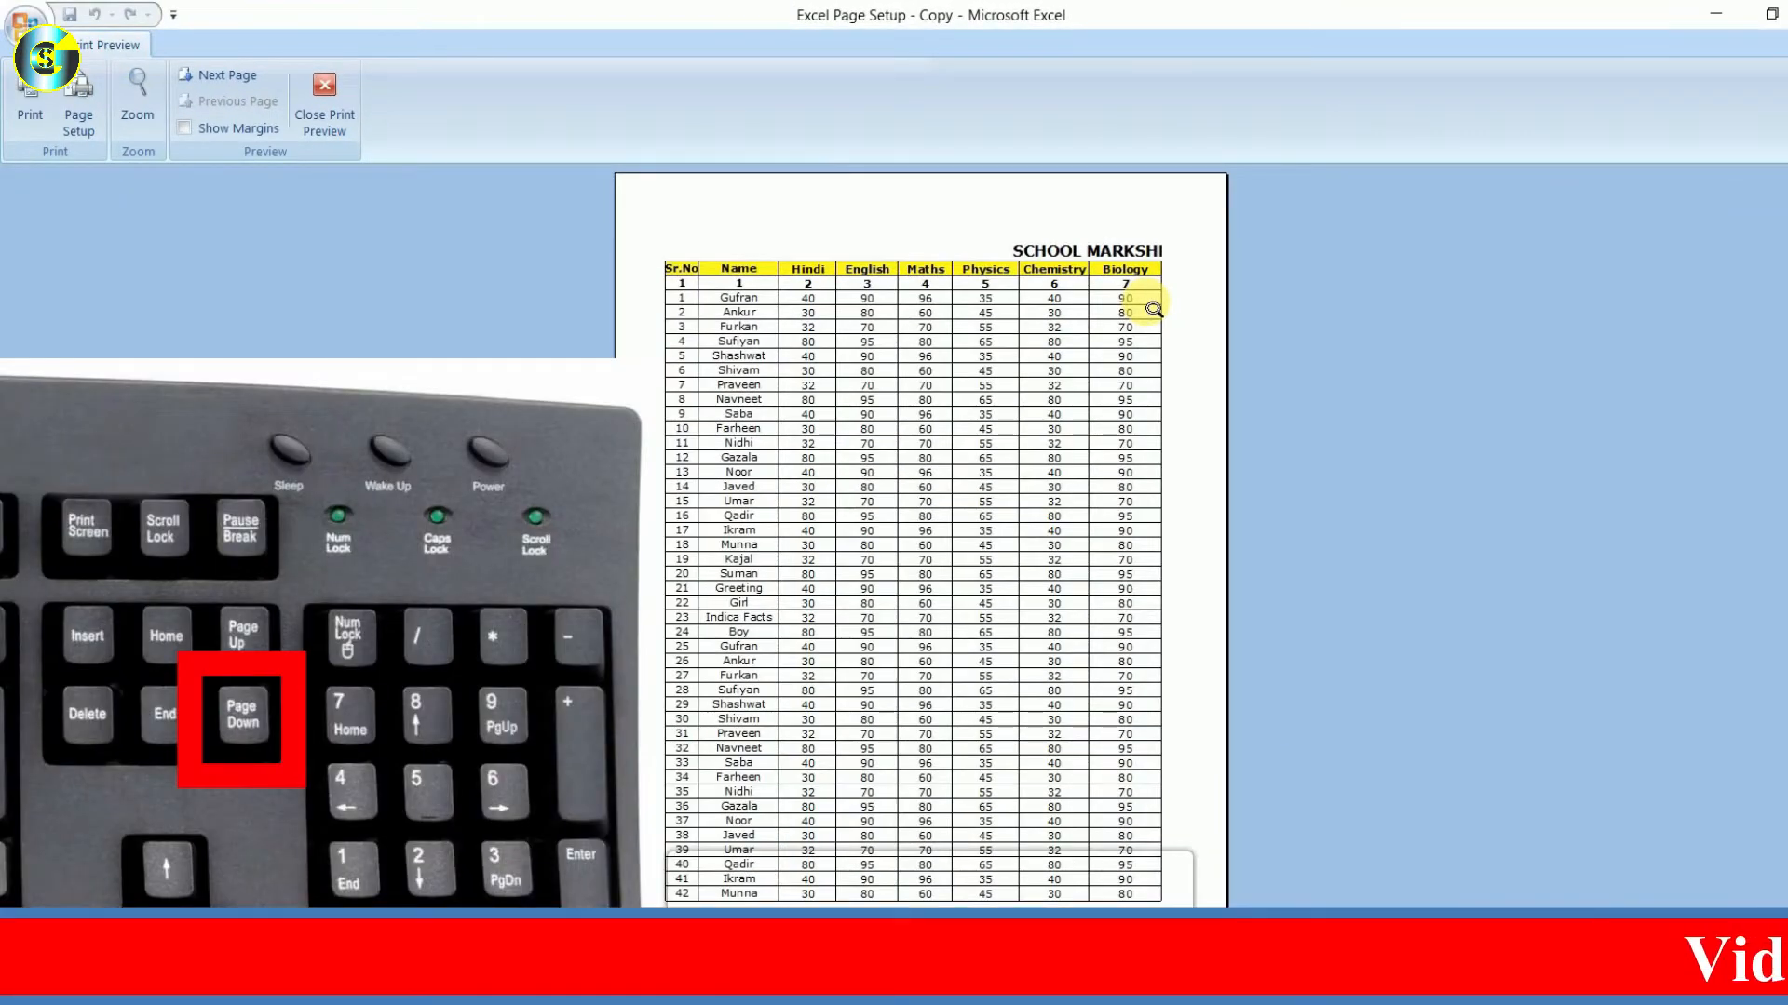
pyautogui.press('pagedown')
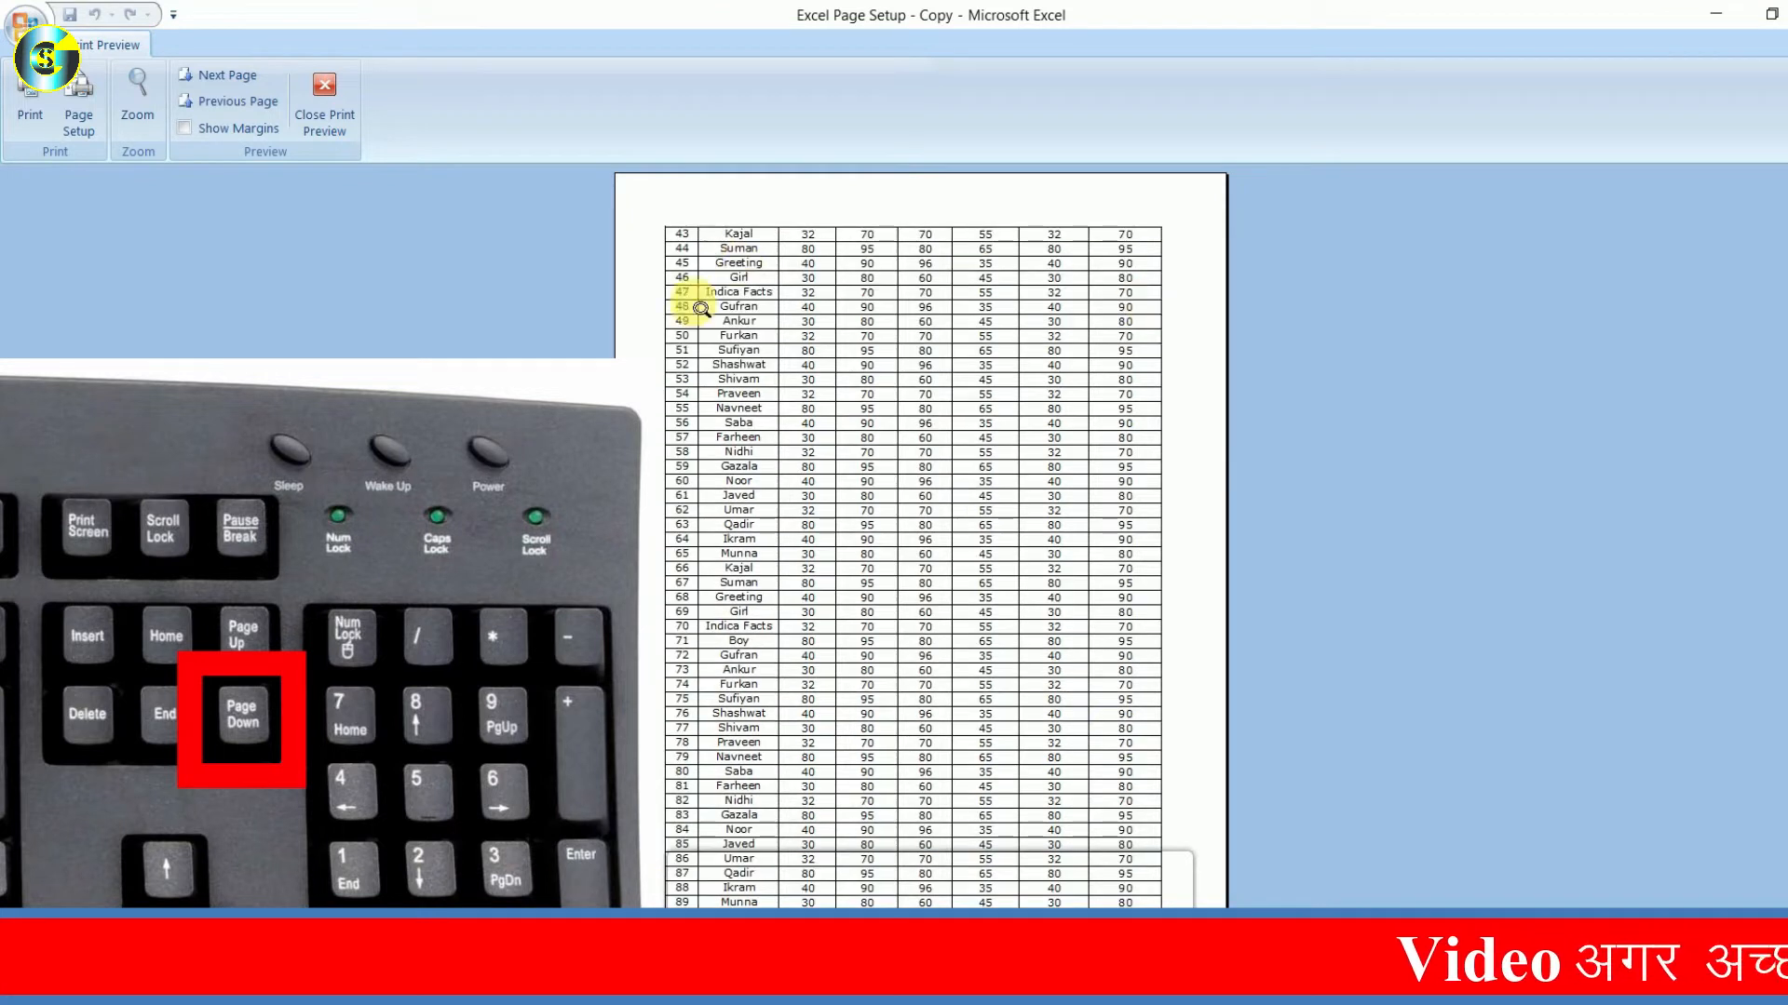
pyautogui.press('pagedown')
pyautogui.press('pagedown')
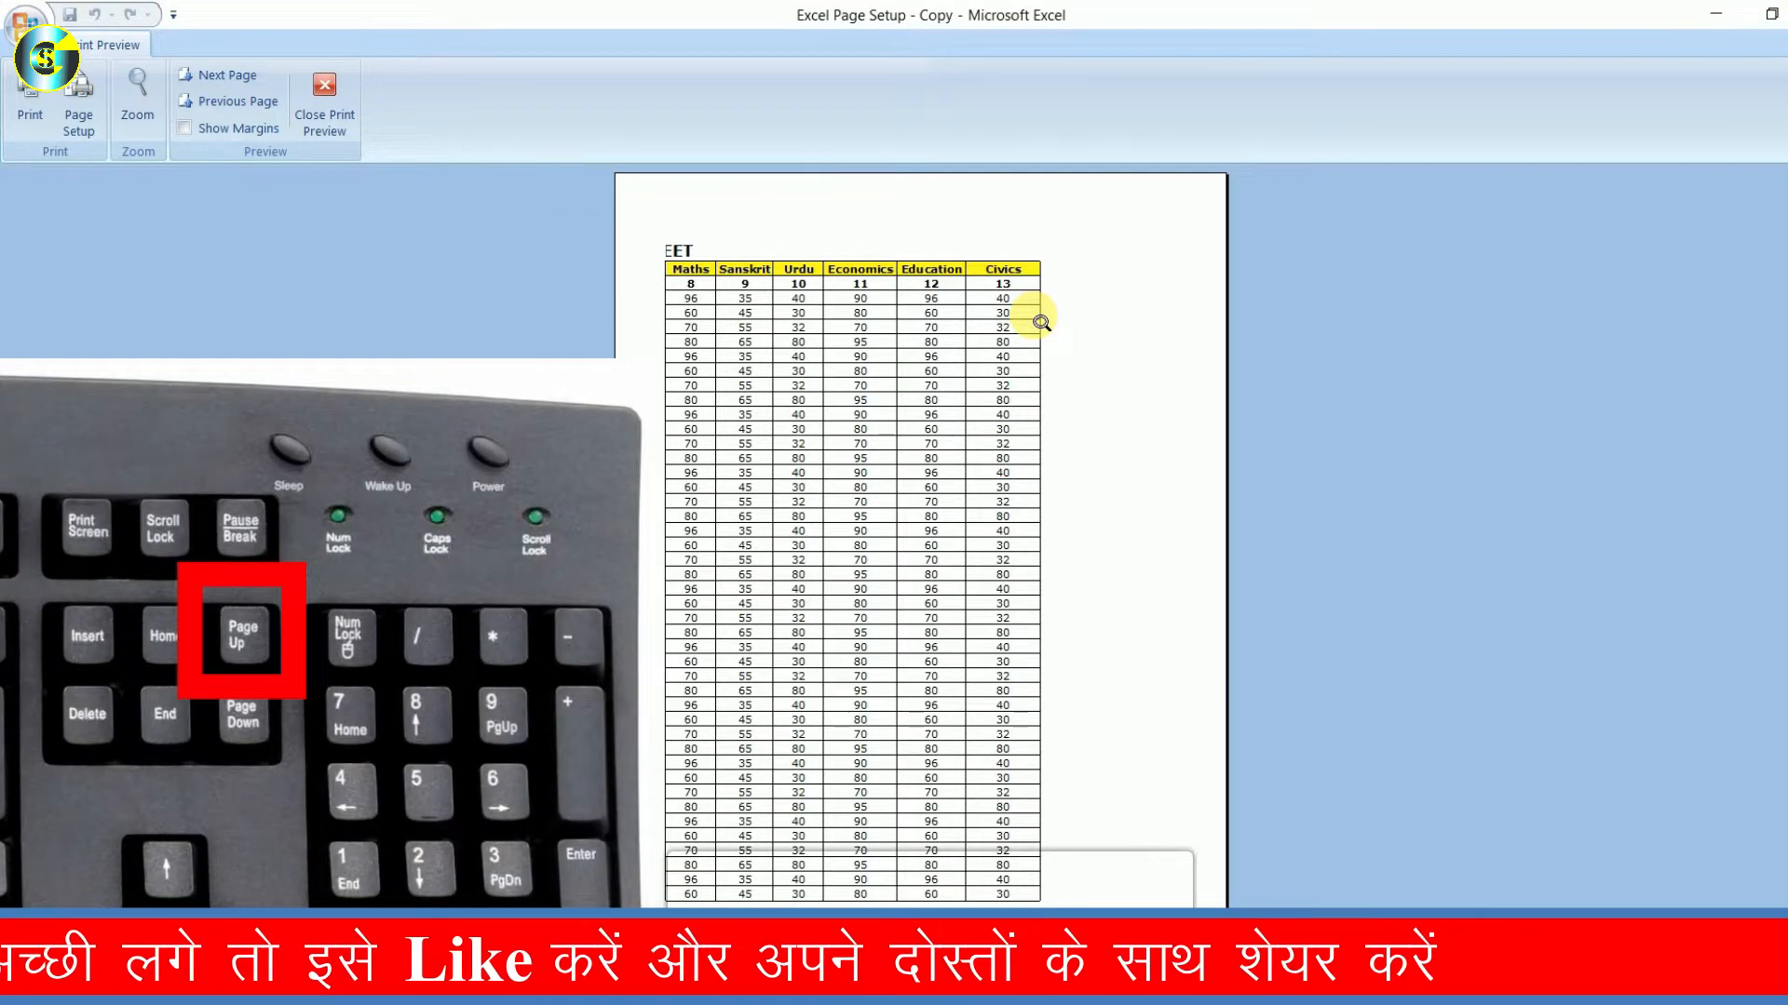
pyautogui.press('pageup')
pyautogui.press('pageup')
pyautogui.press('pageup')
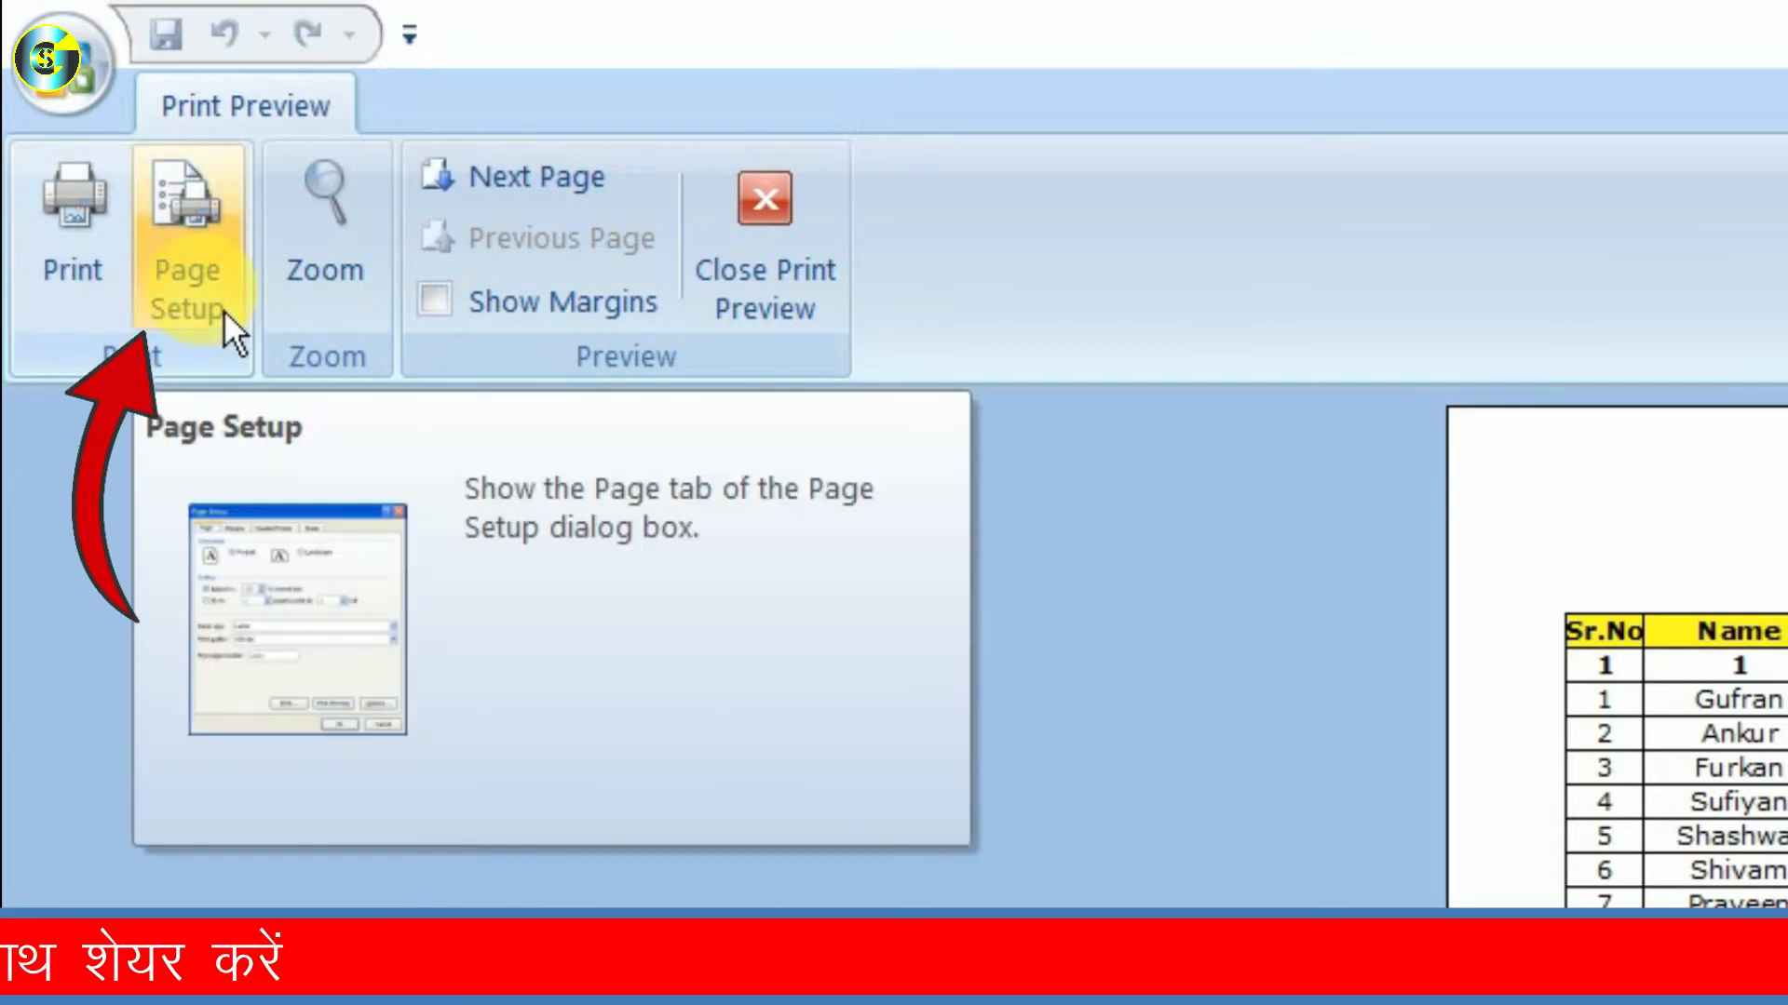
# Set the page to A4 paper size and landscape orientation.
pyautogui.click(223, 312)
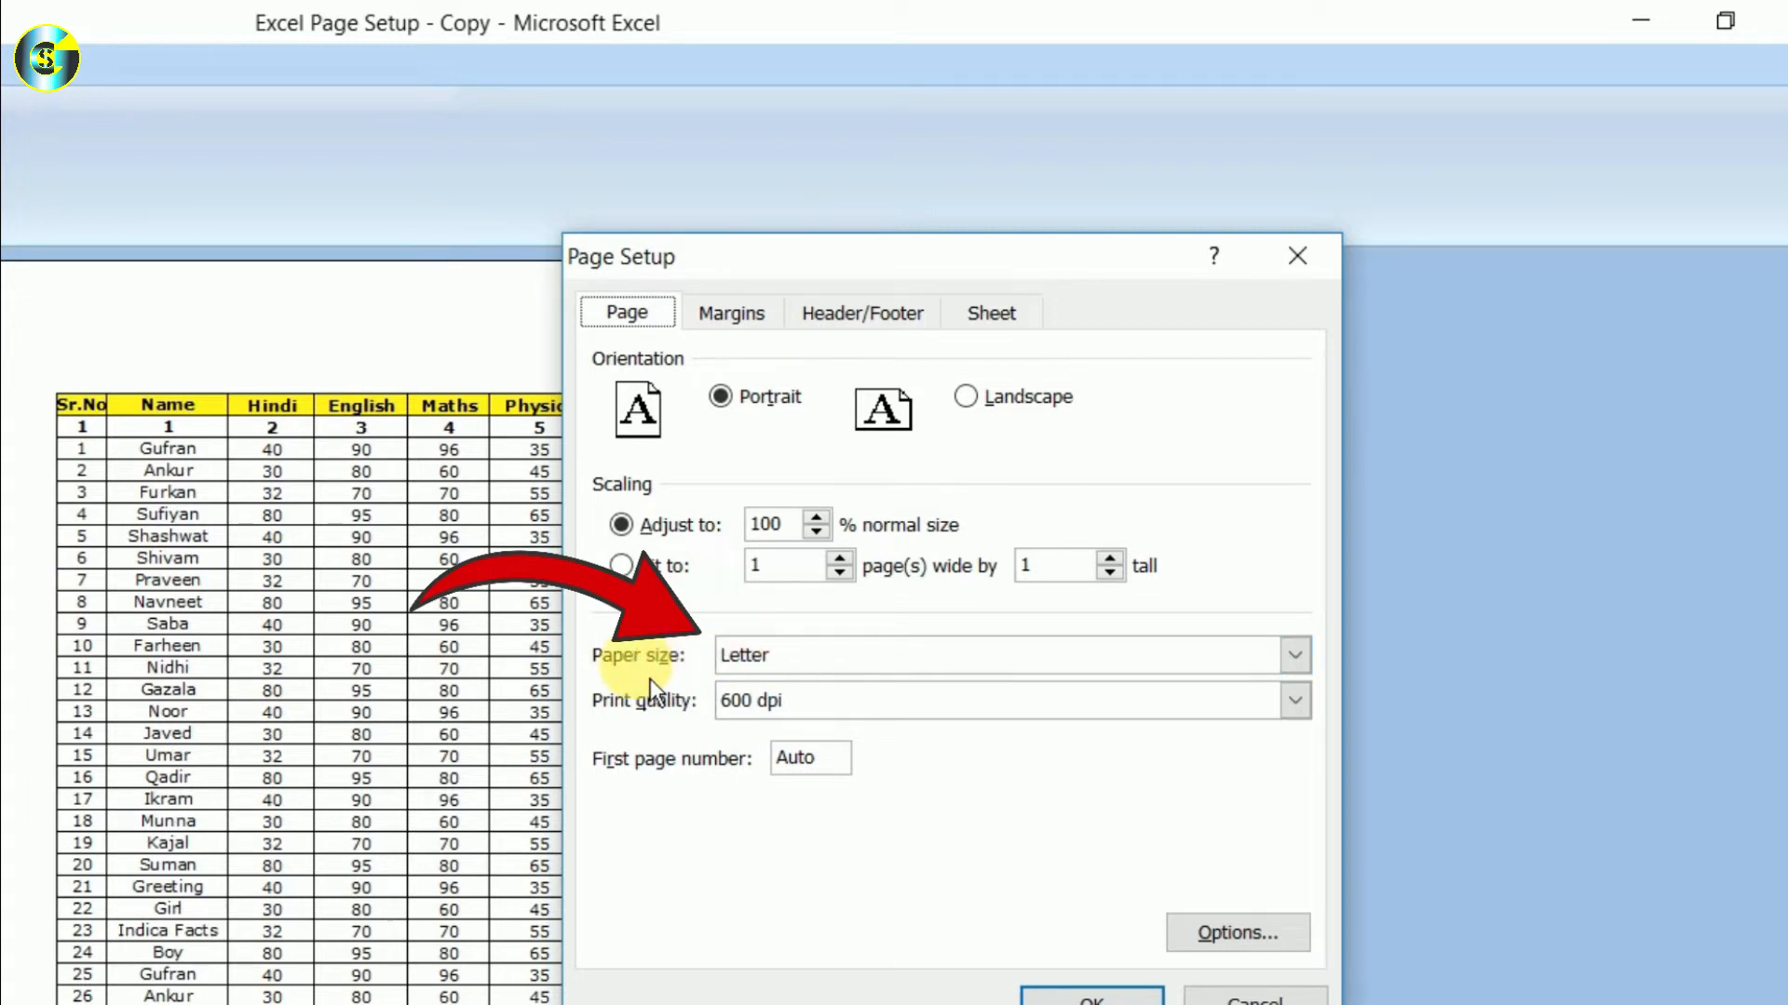
pyautogui.click(768, 672)
pyautogui.press('Return')
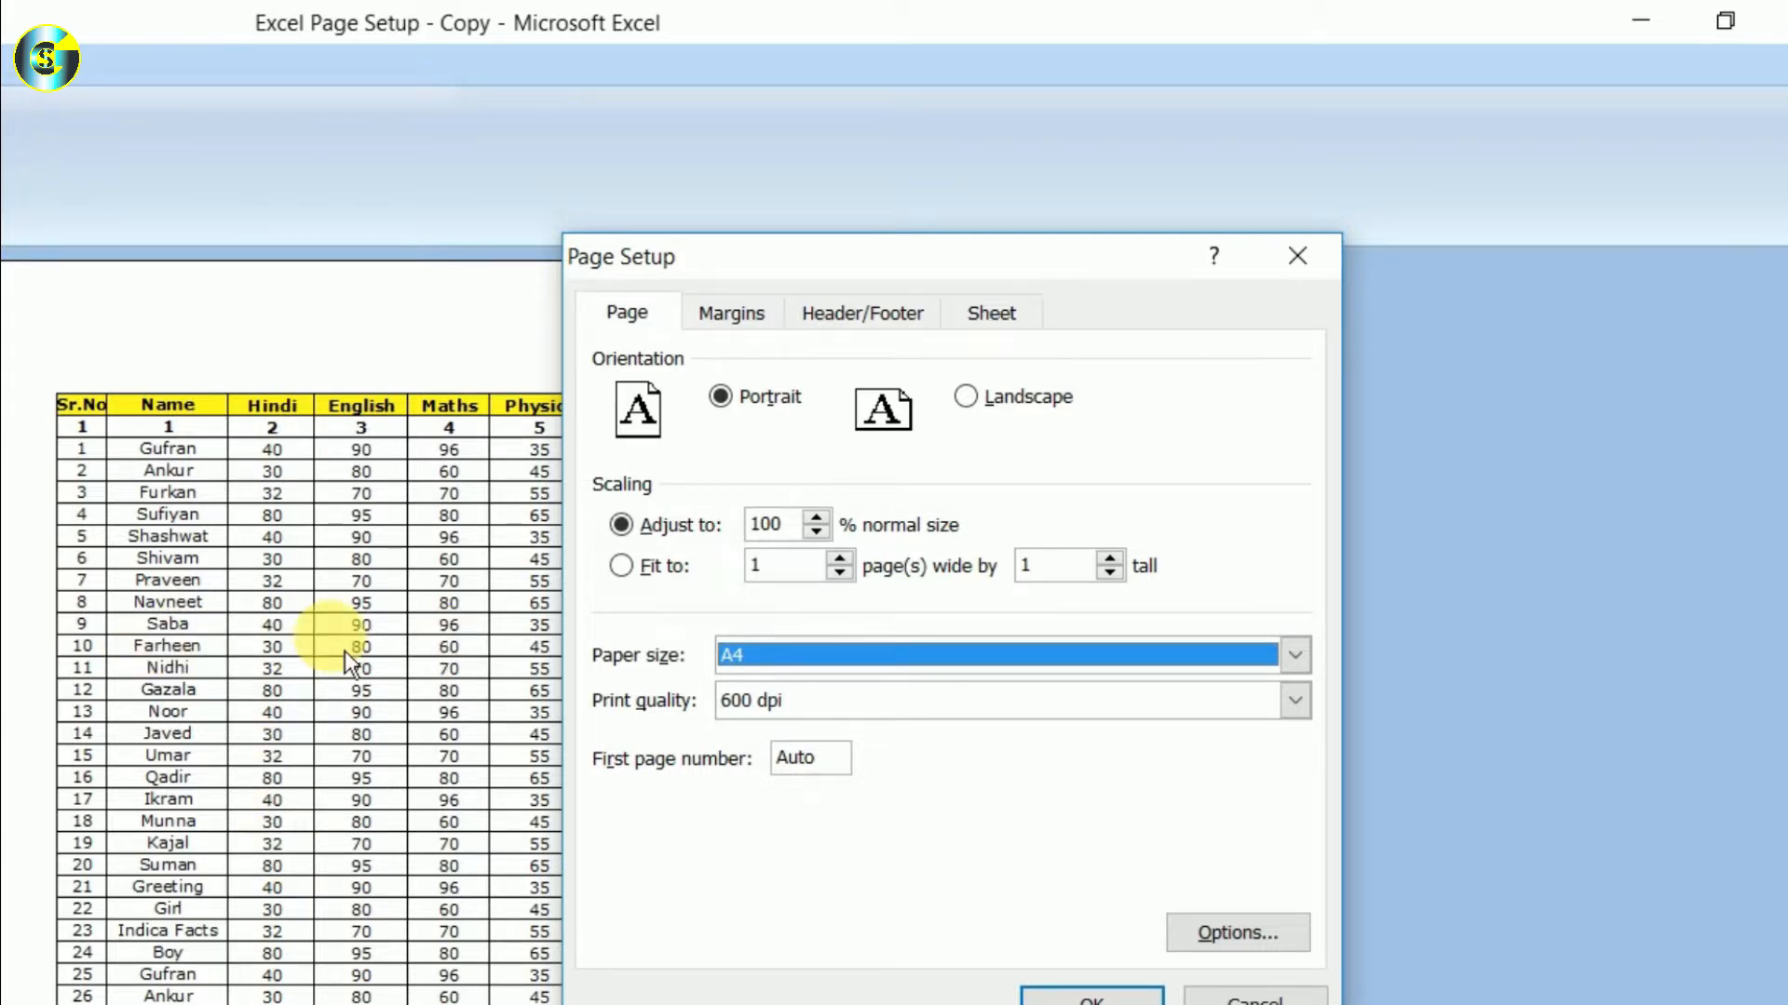
pyautogui.click(1007, 417)
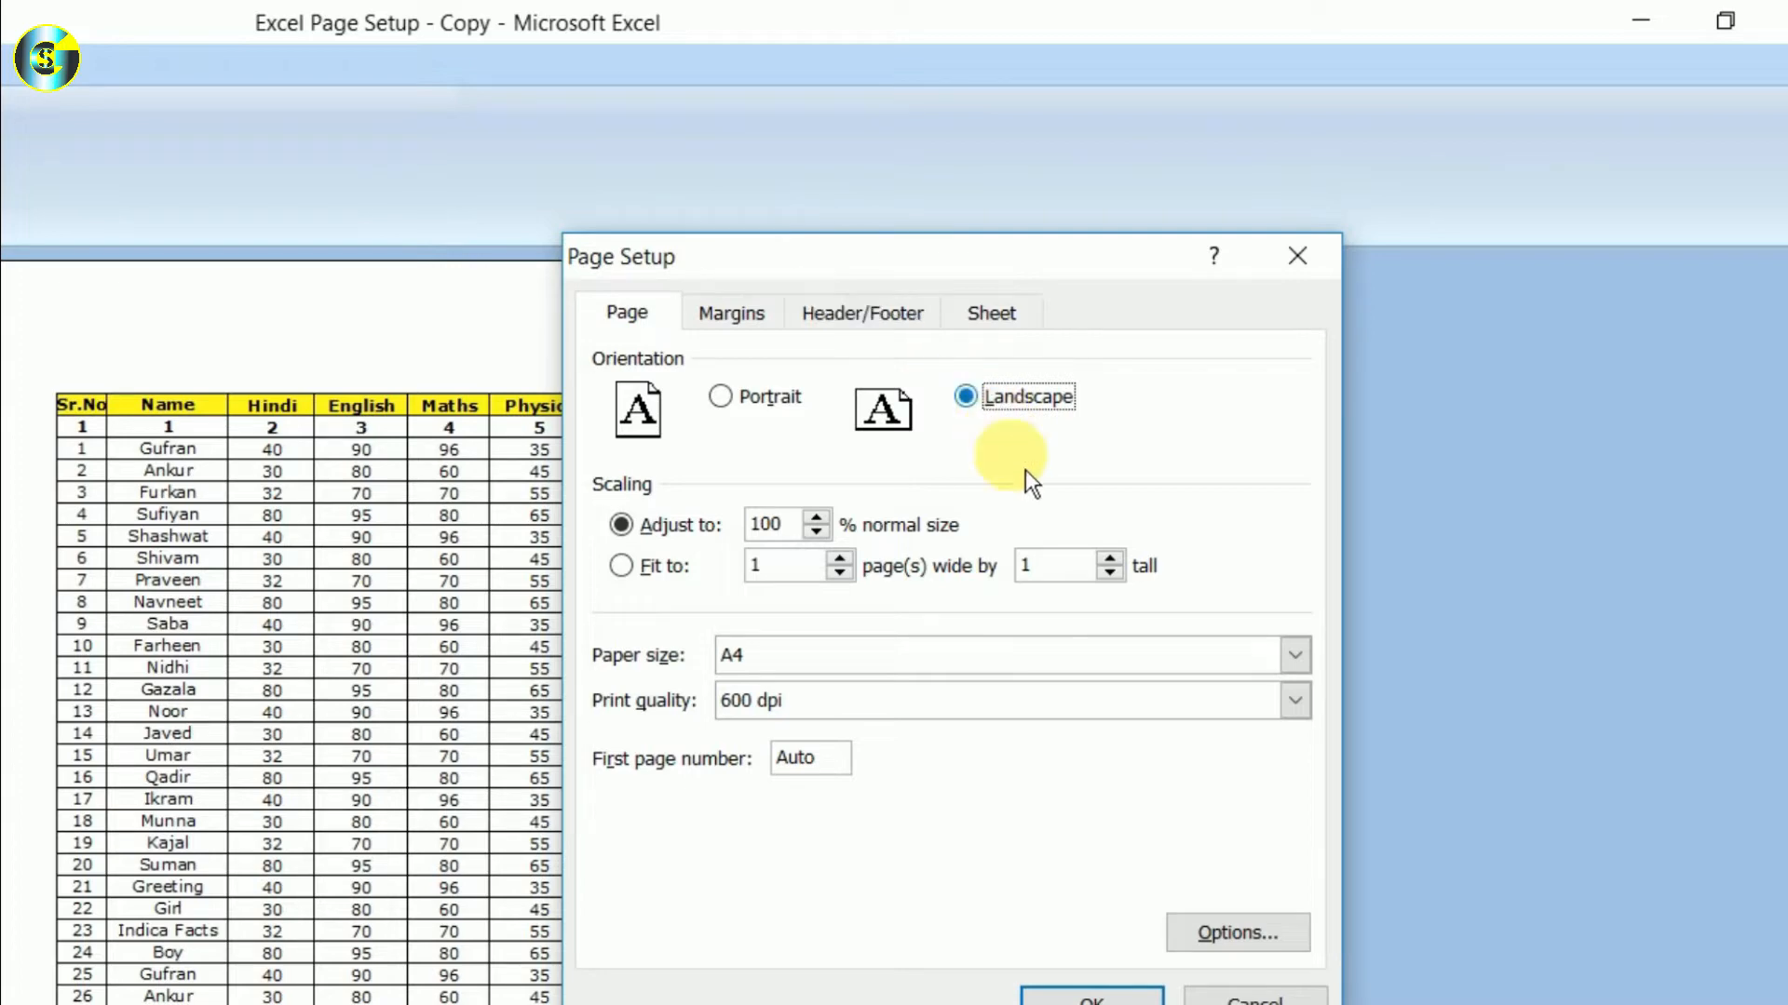
pyautogui.click(1043, 992)
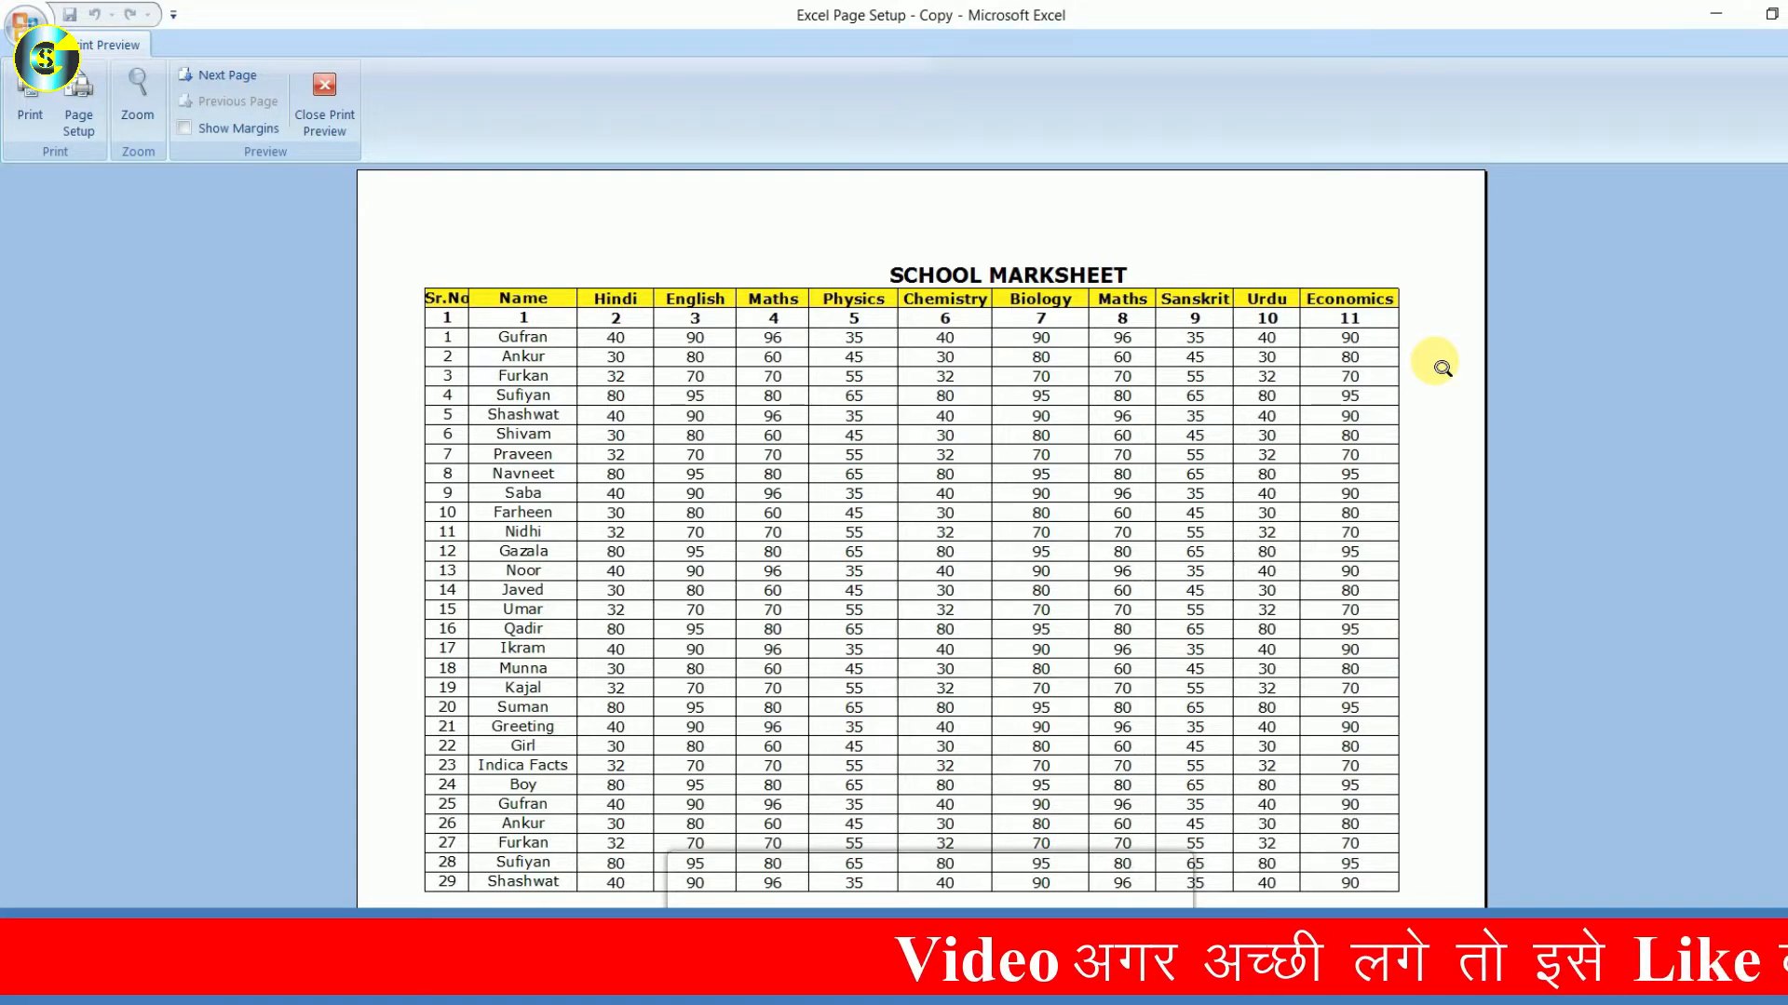
# Scale the printout to 90% of normal size.
pyautogui.click(95, 133)
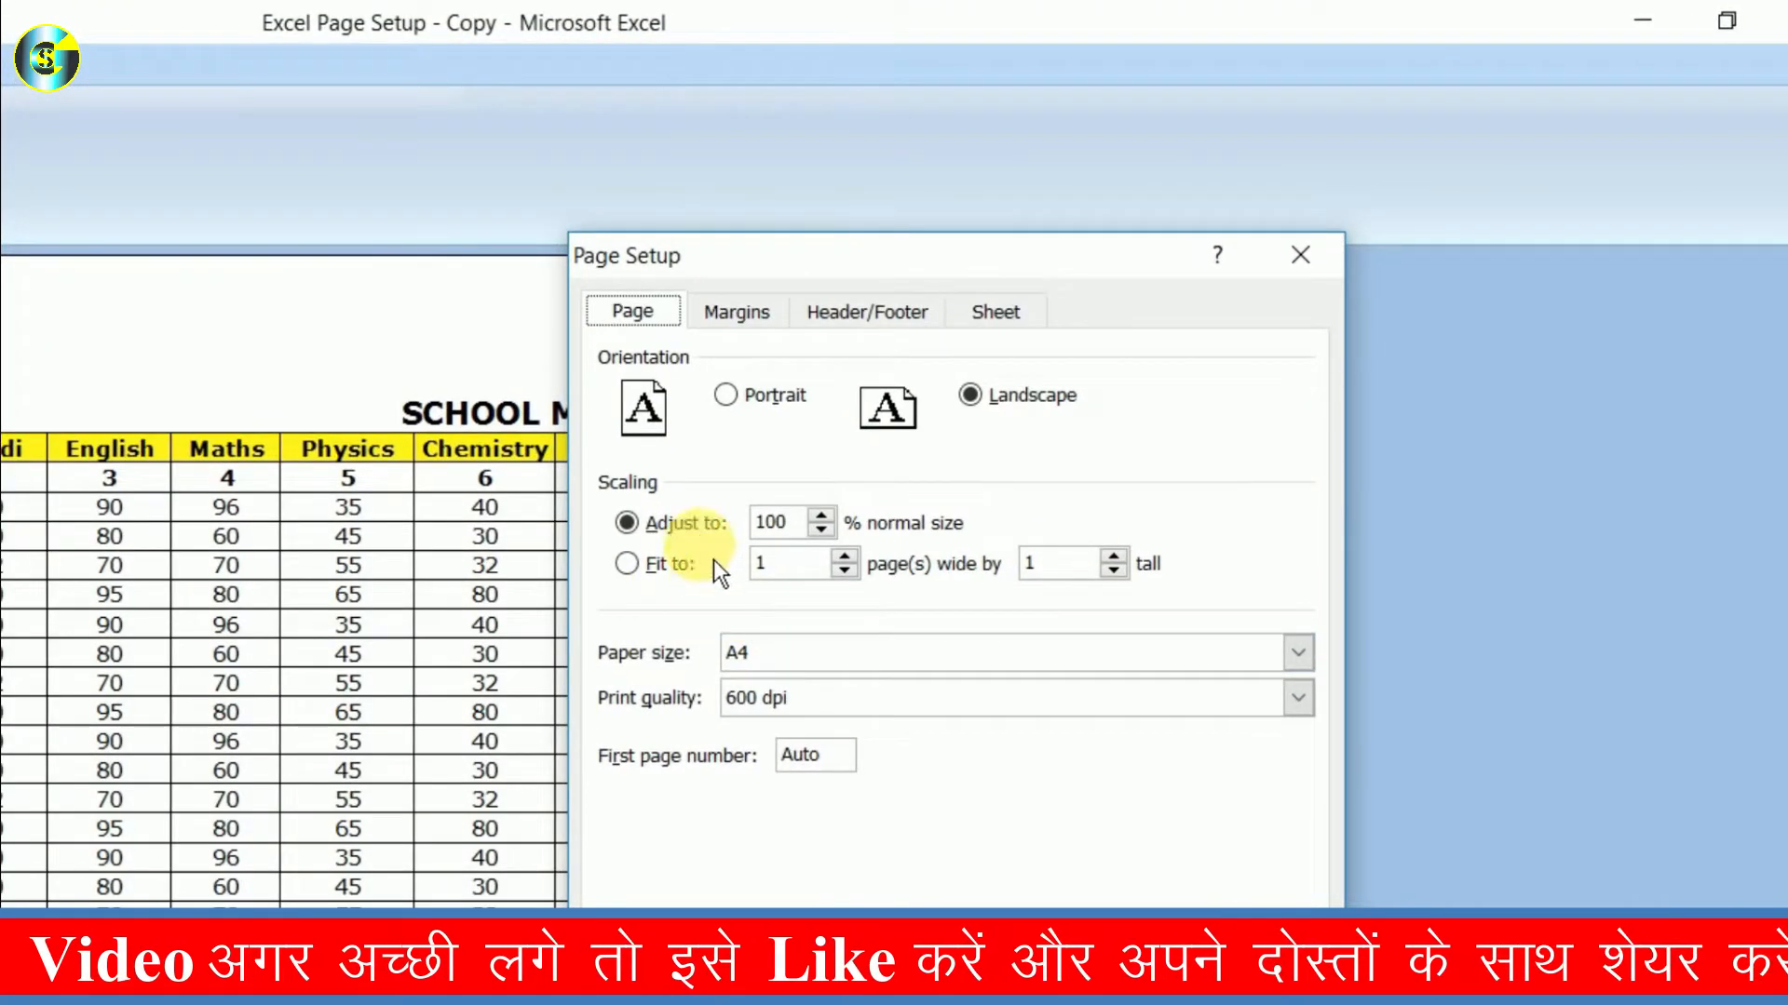
pyautogui.click(700, 534)
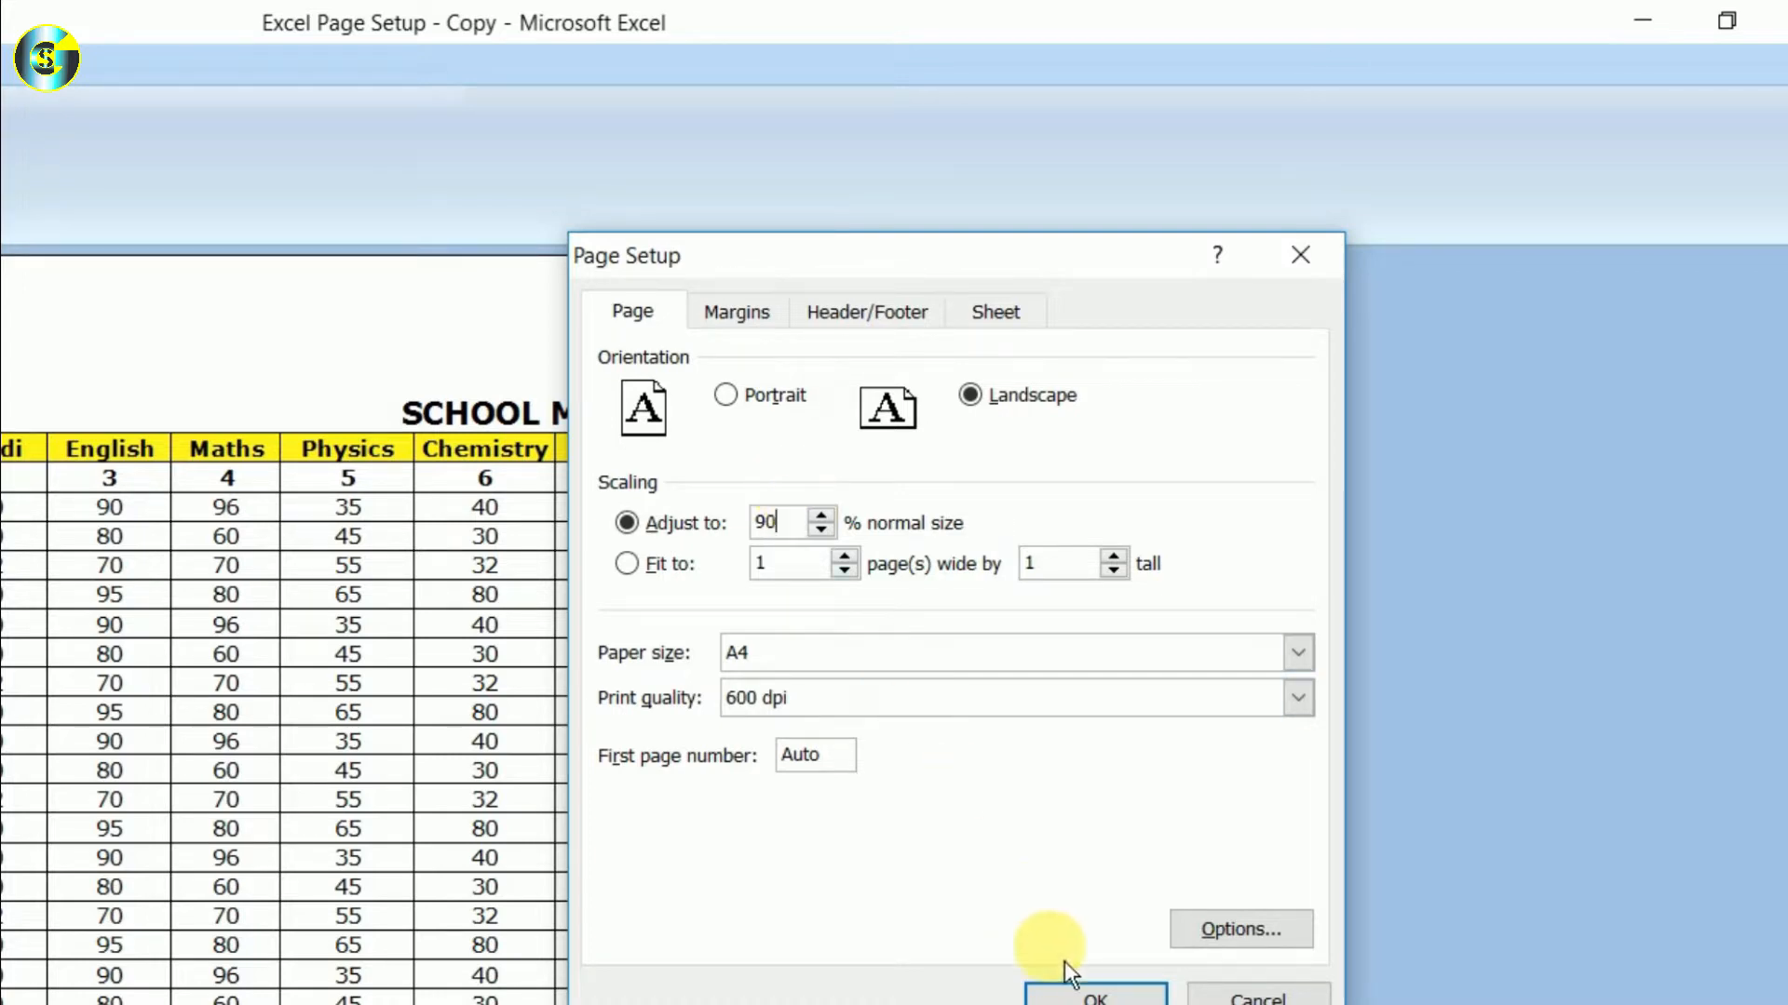
pyautogui.click(1090, 993)
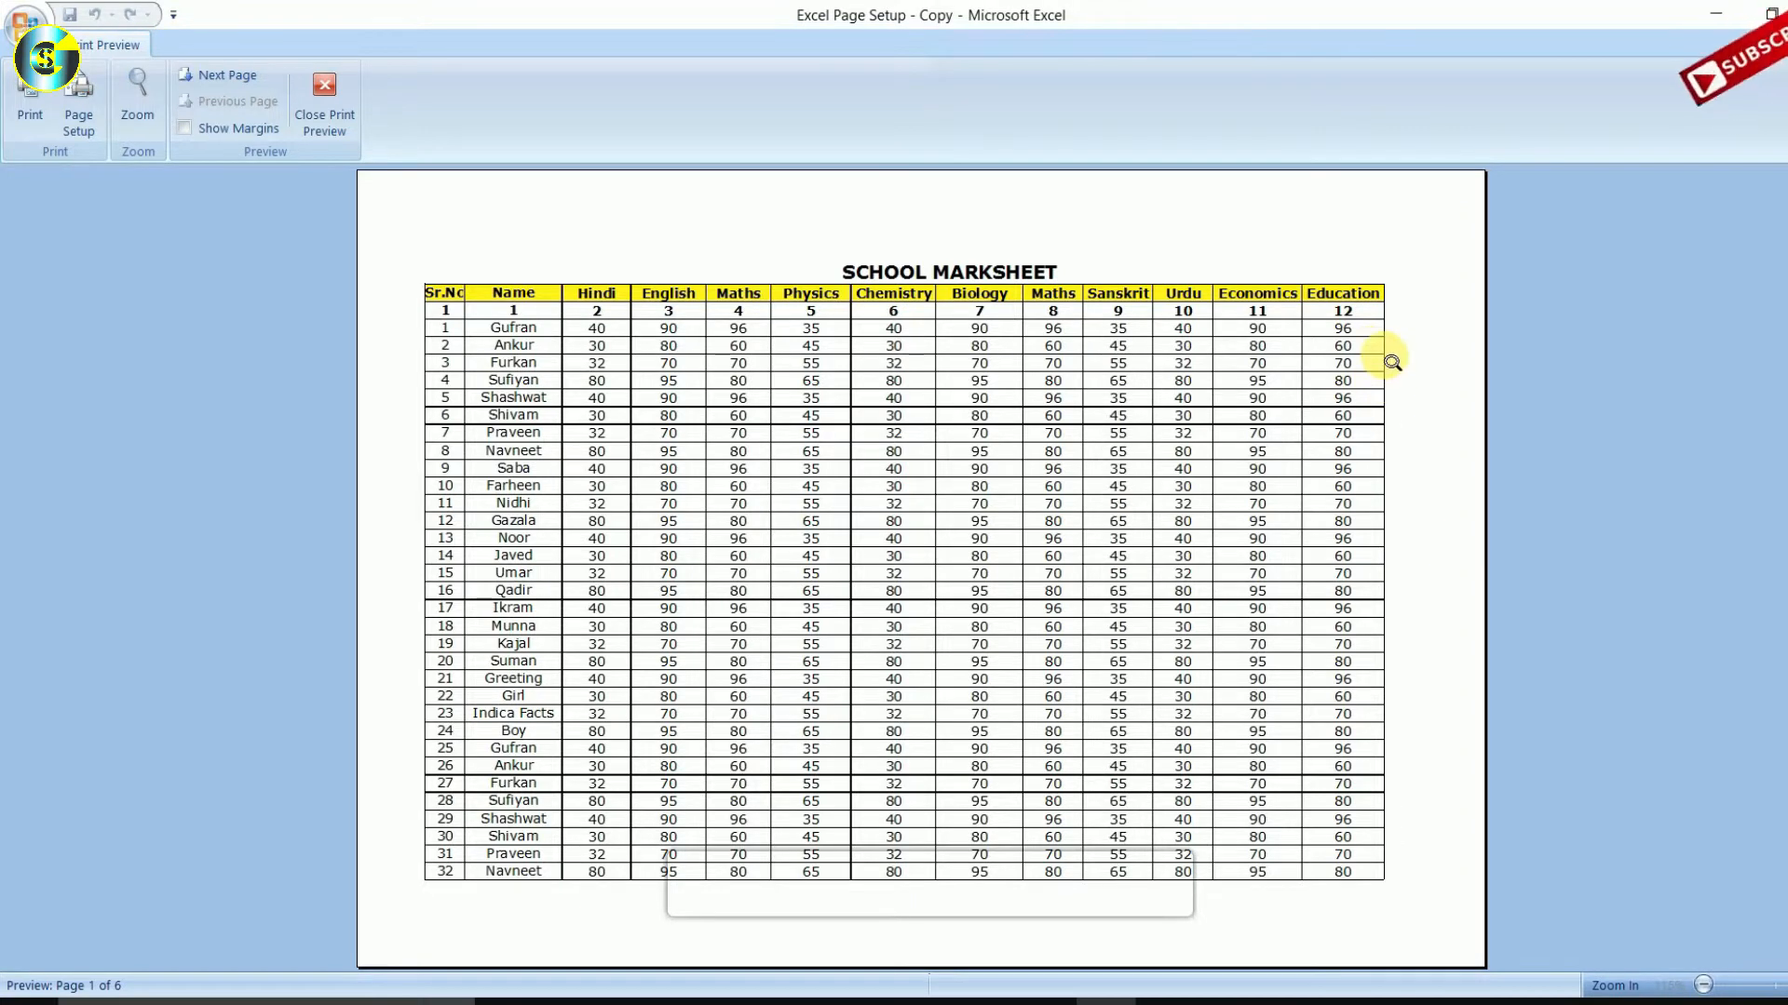
# Set the print scaling to 85% of normal size and check every page in the preview.
pyautogui.click(99, 128)
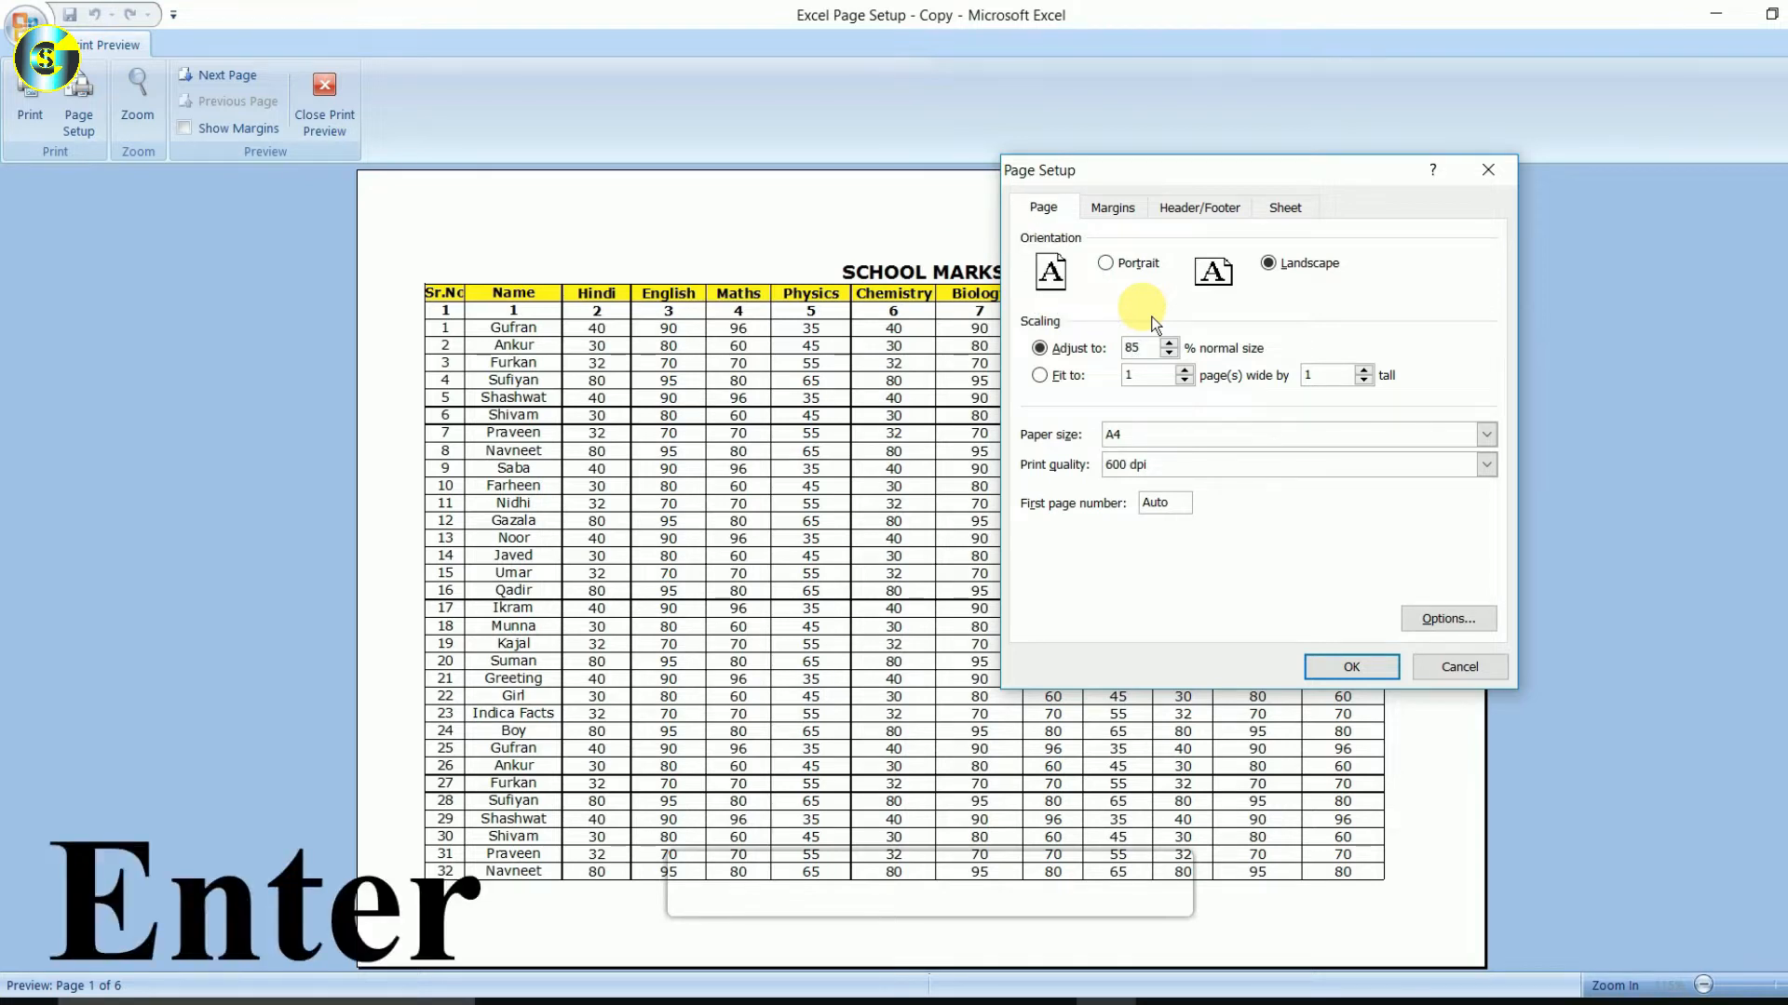
pyautogui.press('Return')
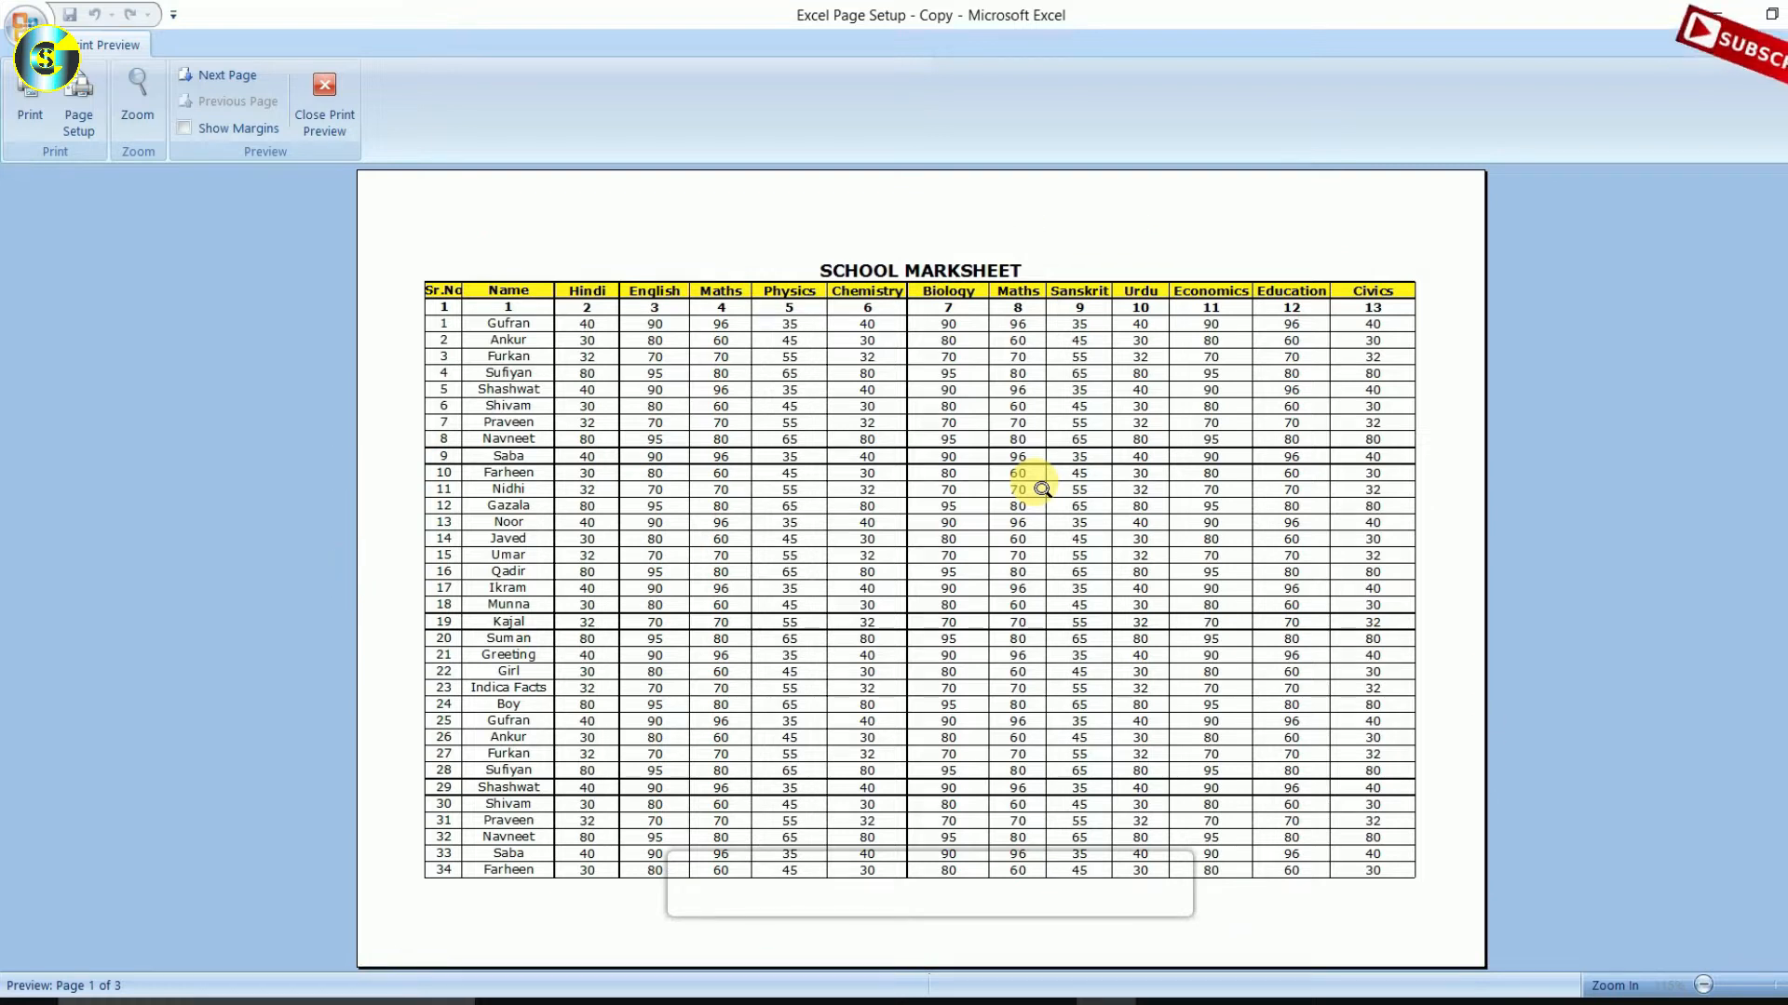
pyautogui.scroll(-1, 1041, 488)
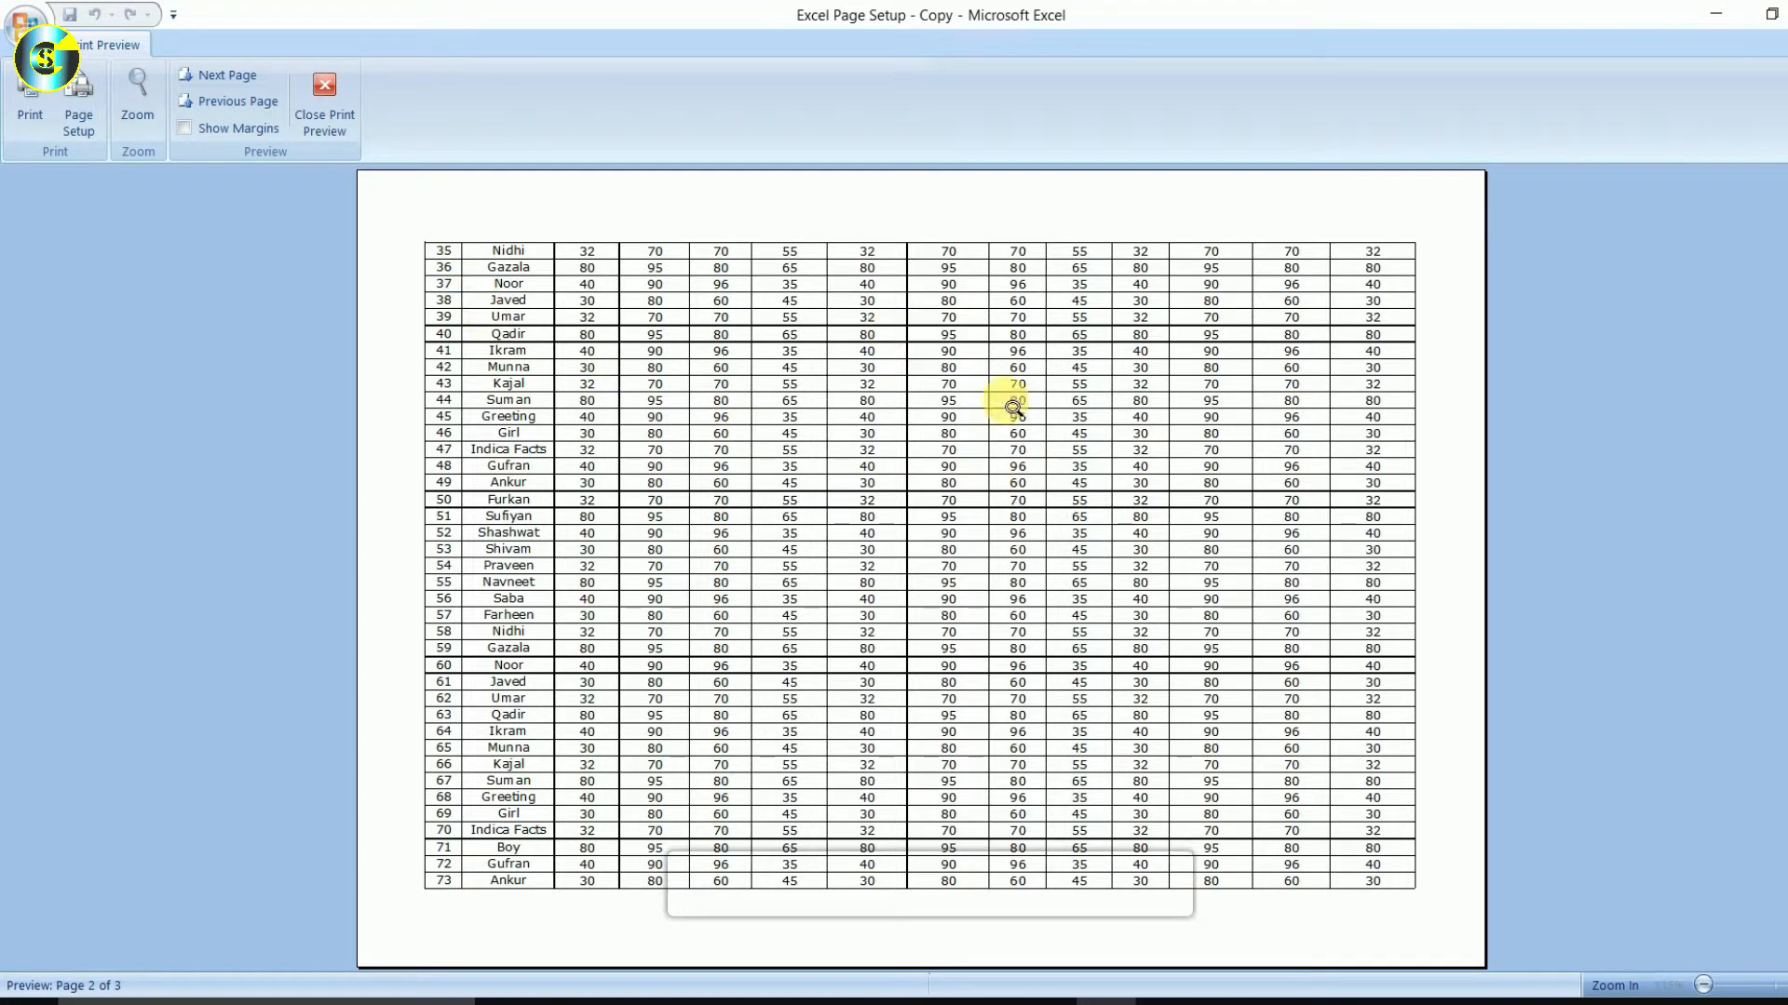
pyautogui.scroll(-1, 1013, 419)
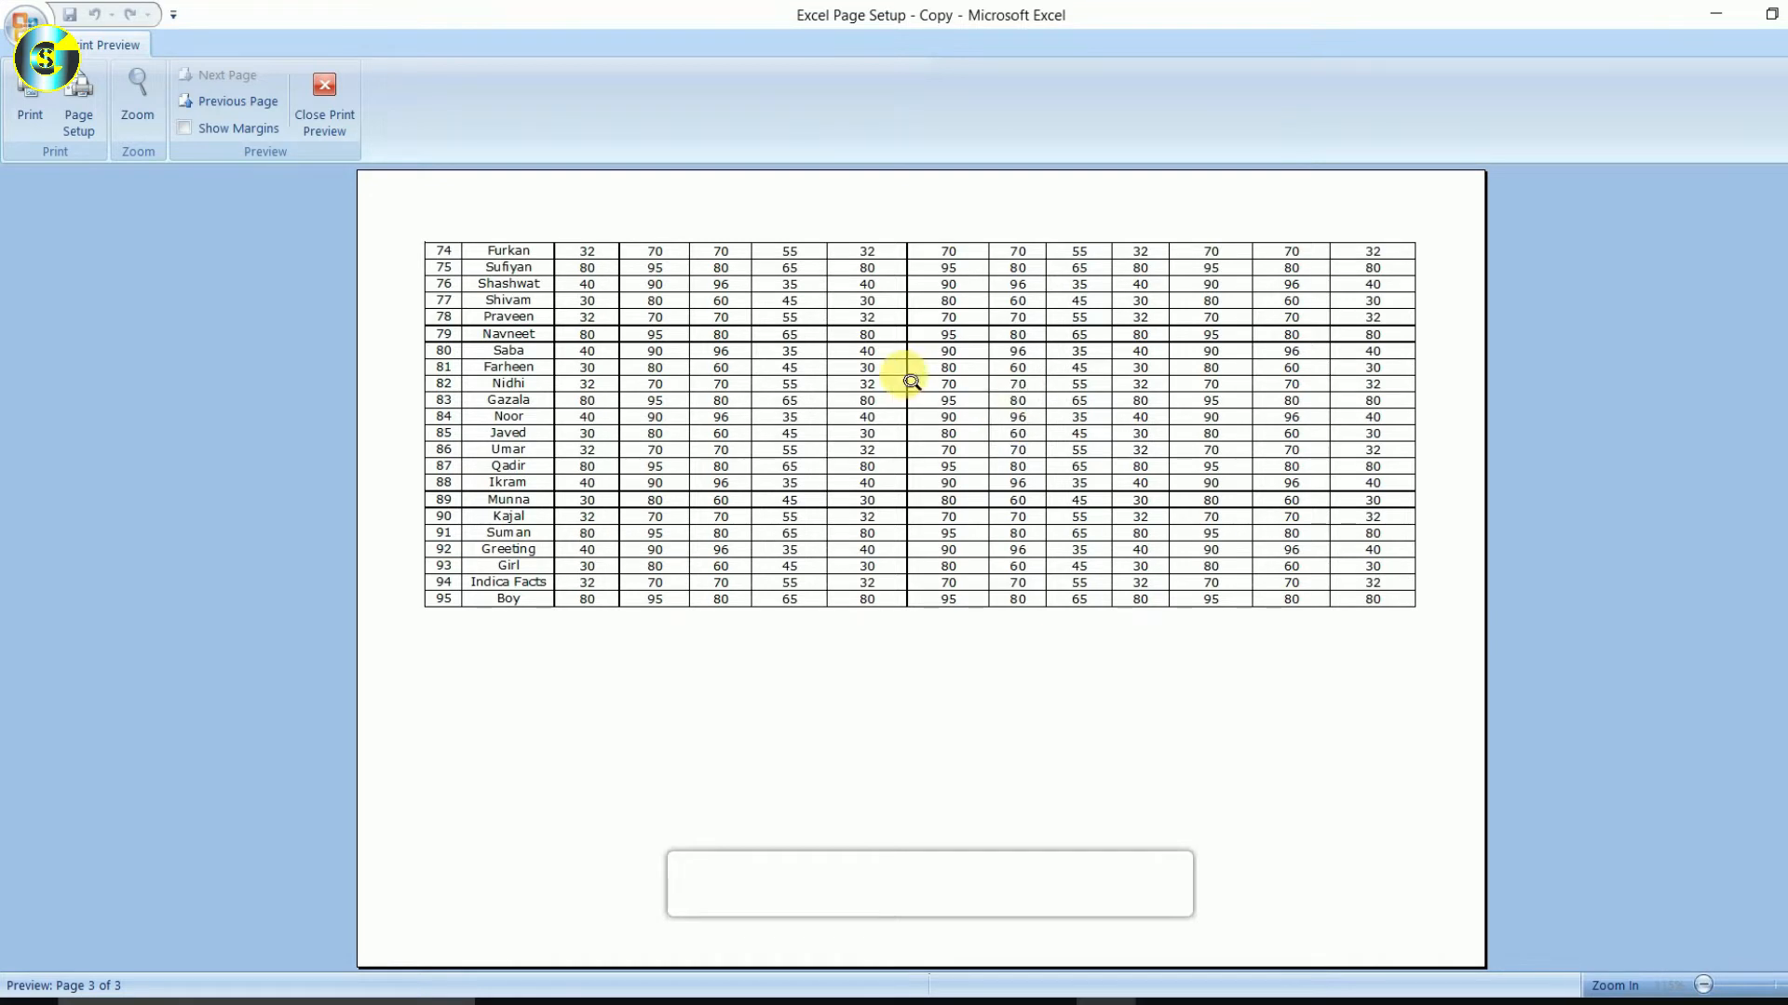
pyautogui.scroll(1, 911, 381)
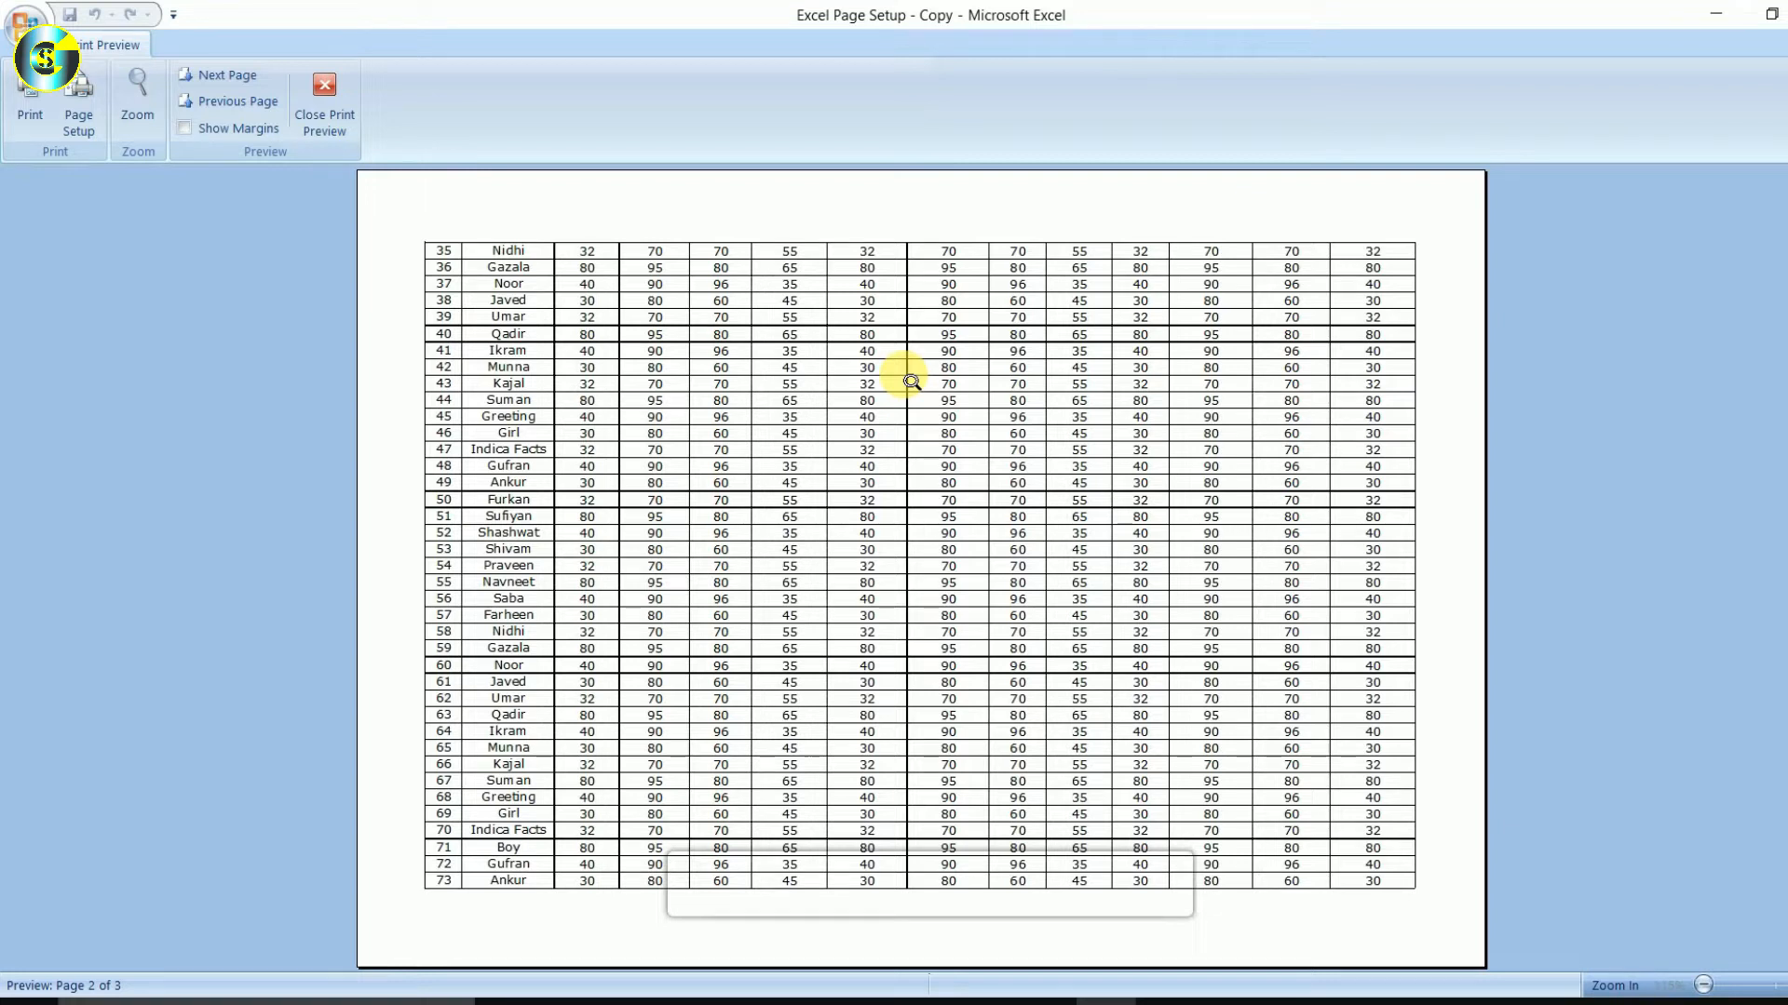
pyautogui.scroll(1, 911, 381)
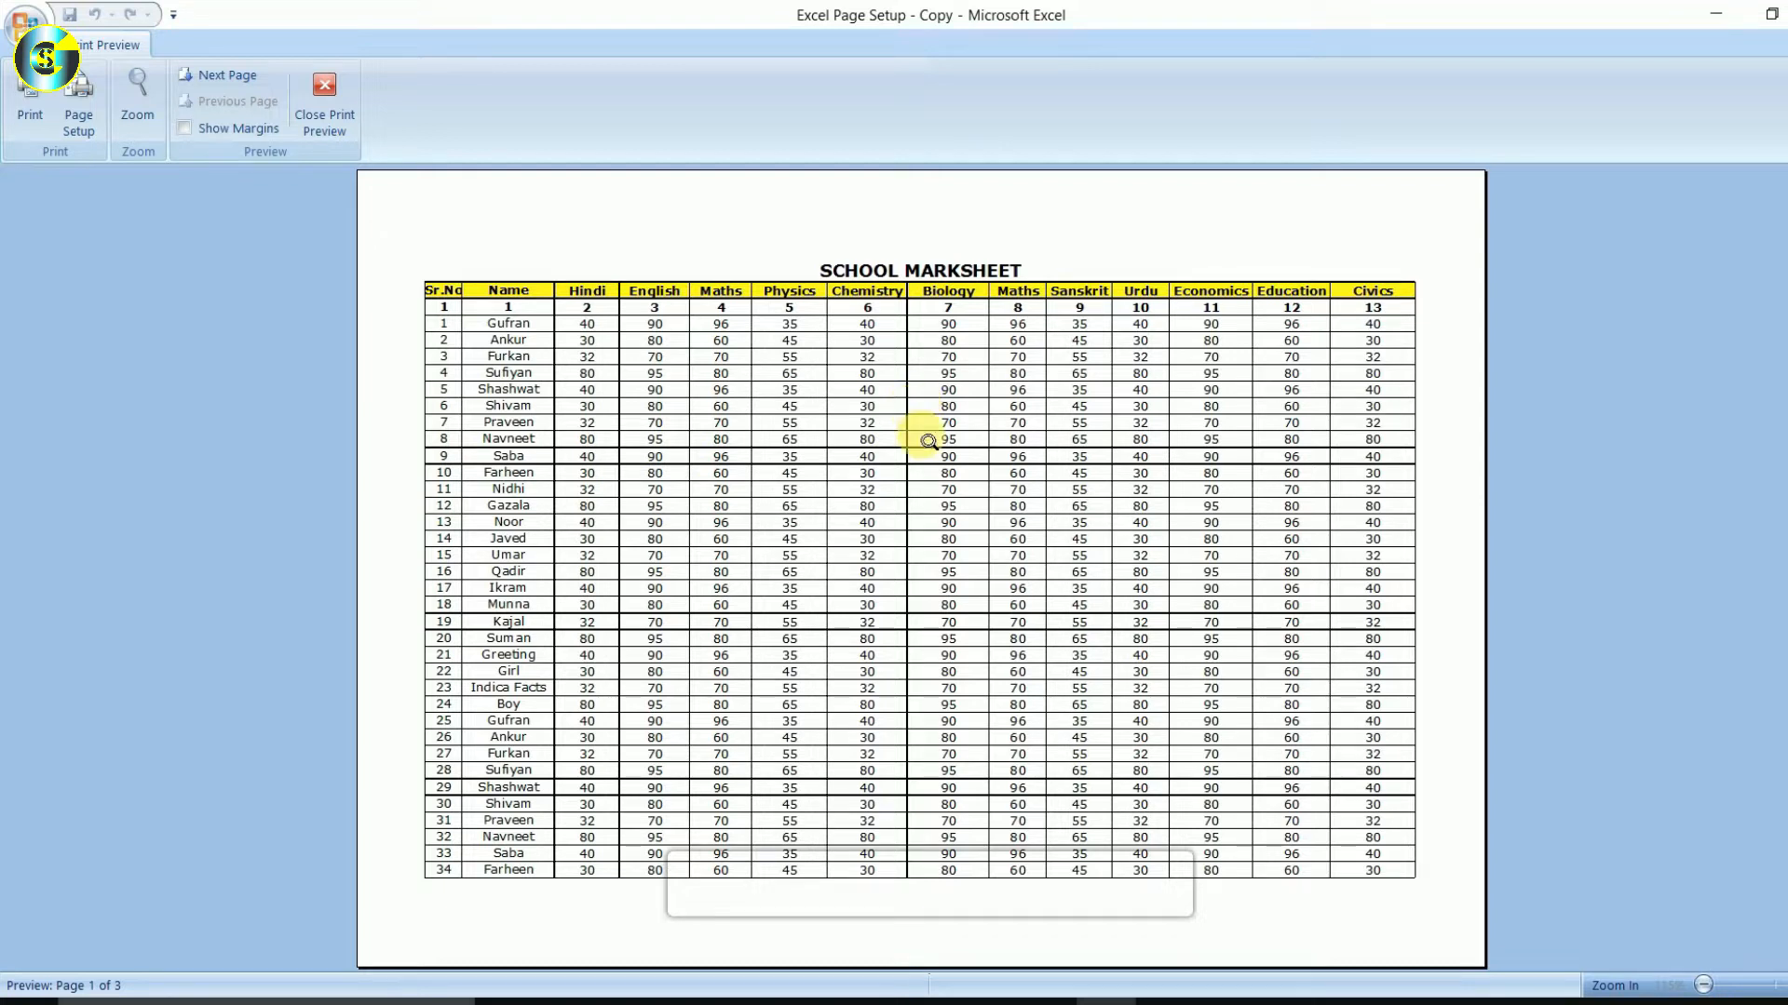
# Fit the whole marksheet to 1 page wide by 1 page tall.
pyautogui.click(82, 122)
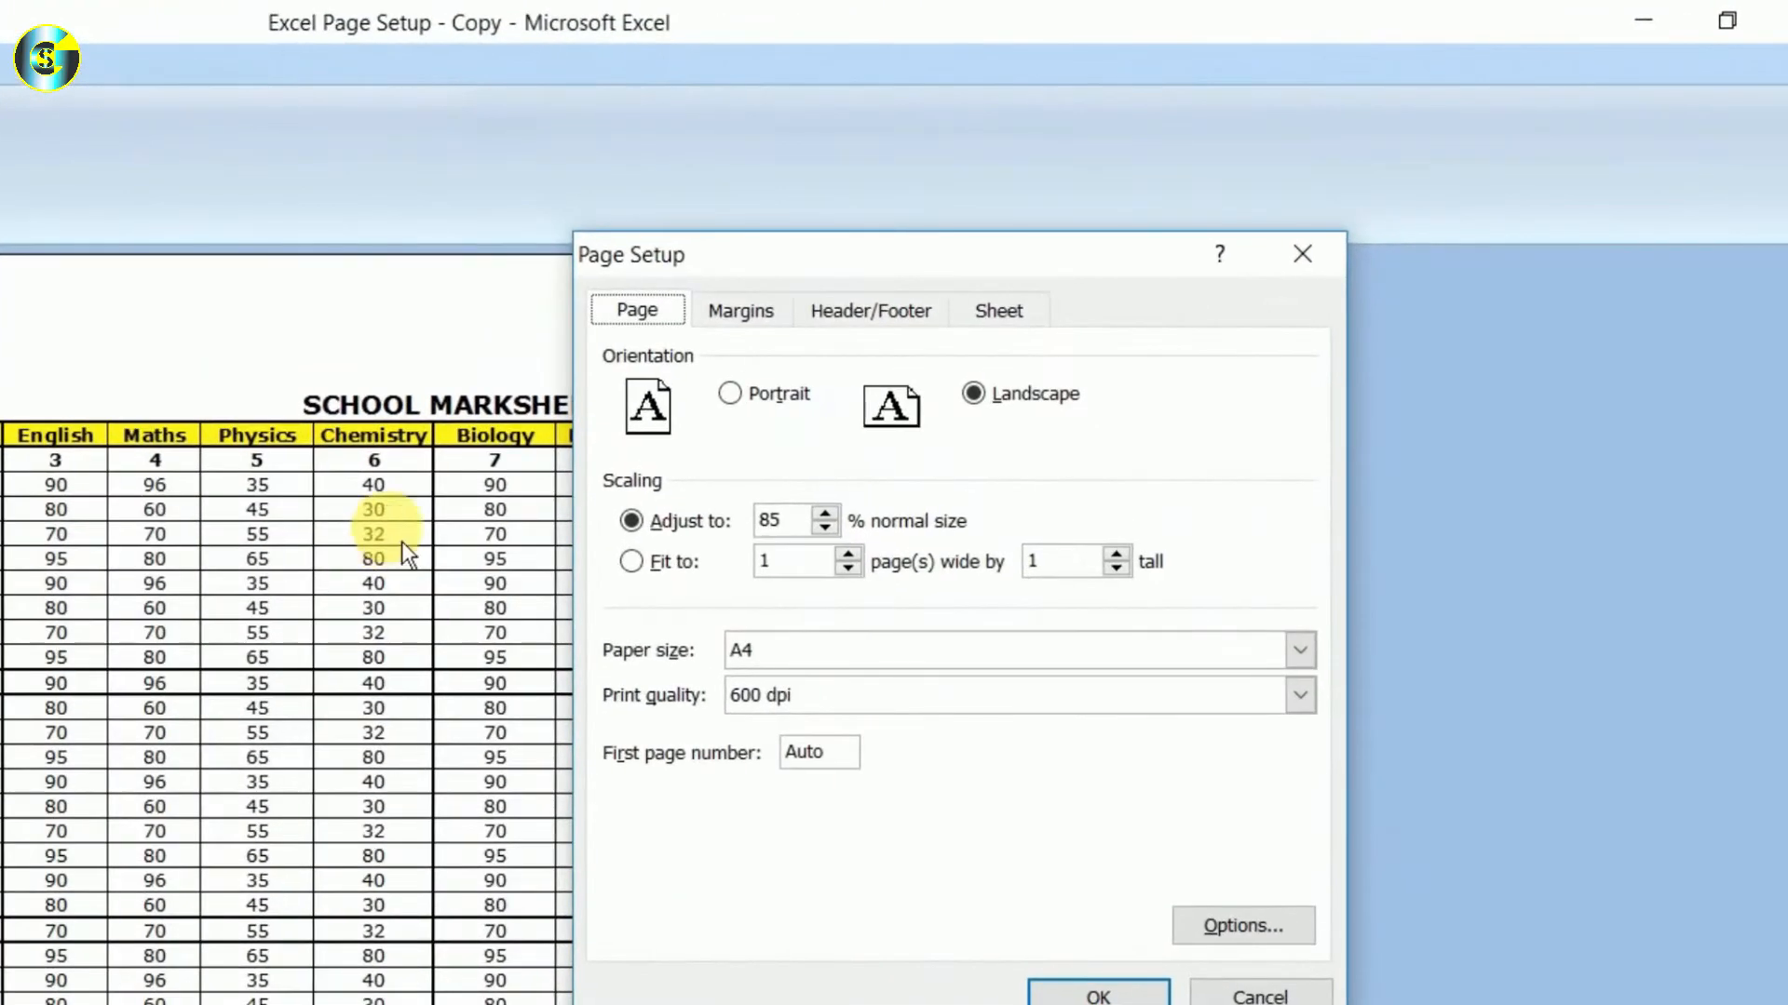
pyautogui.click(678, 585)
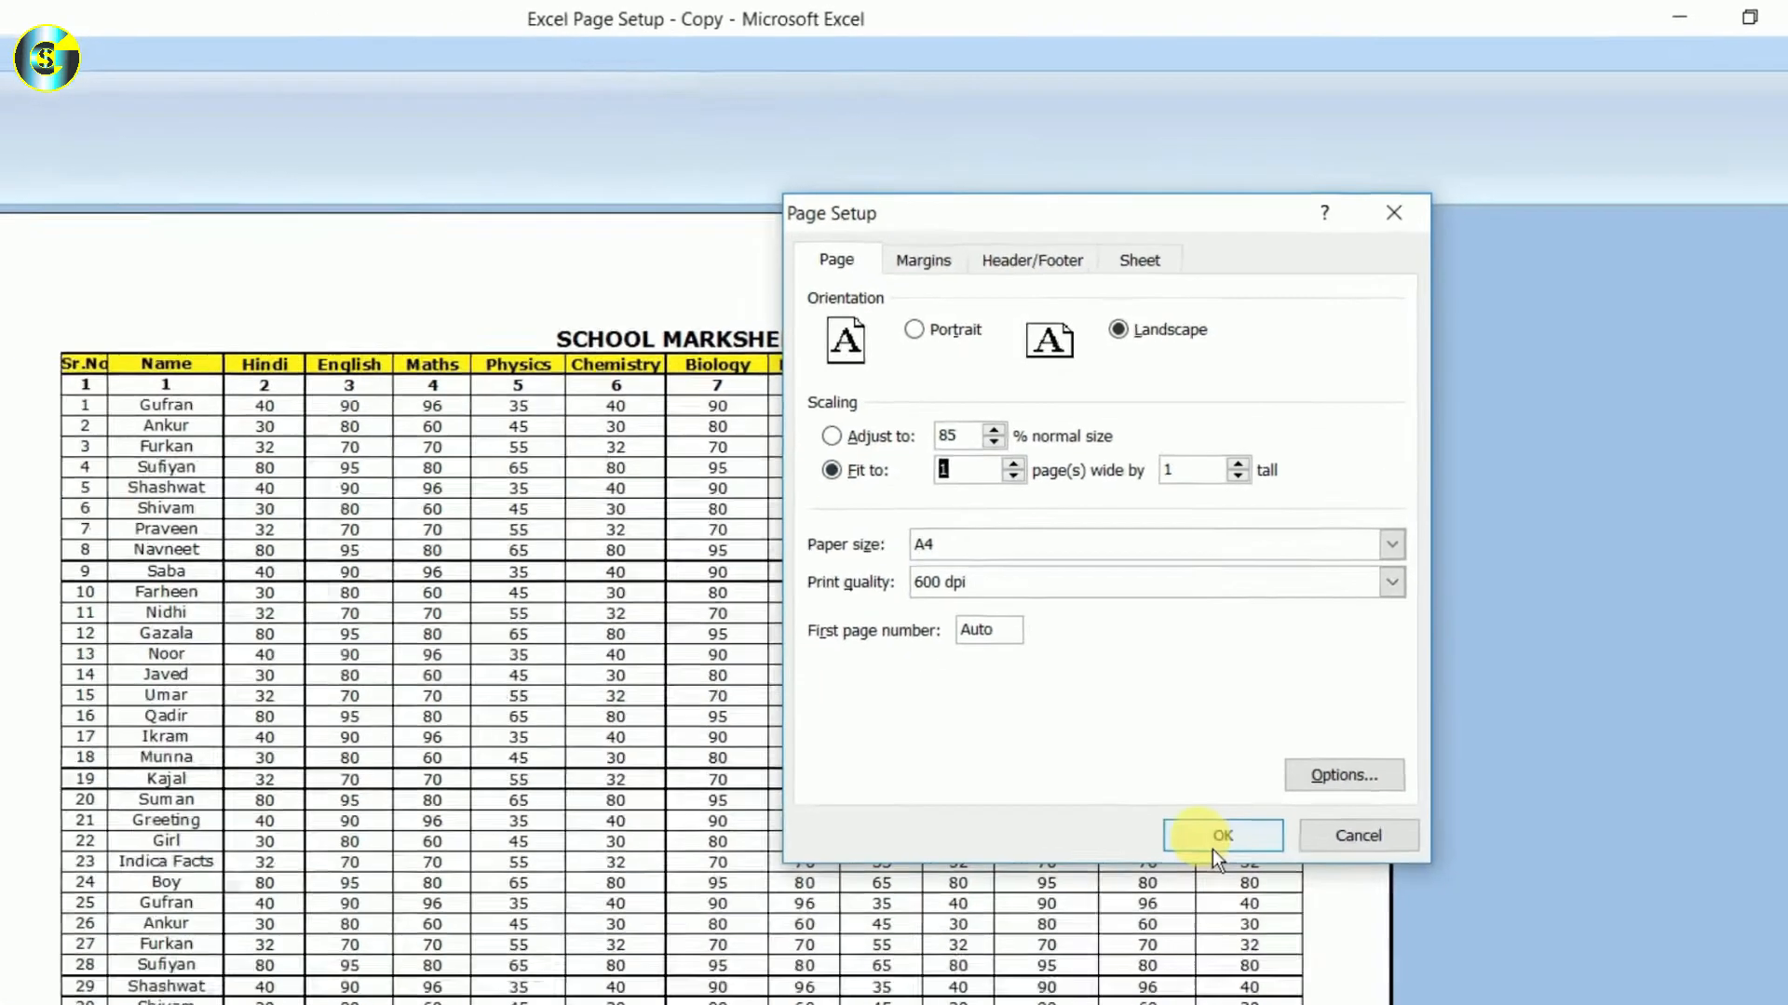
pyautogui.click(1098, 994)
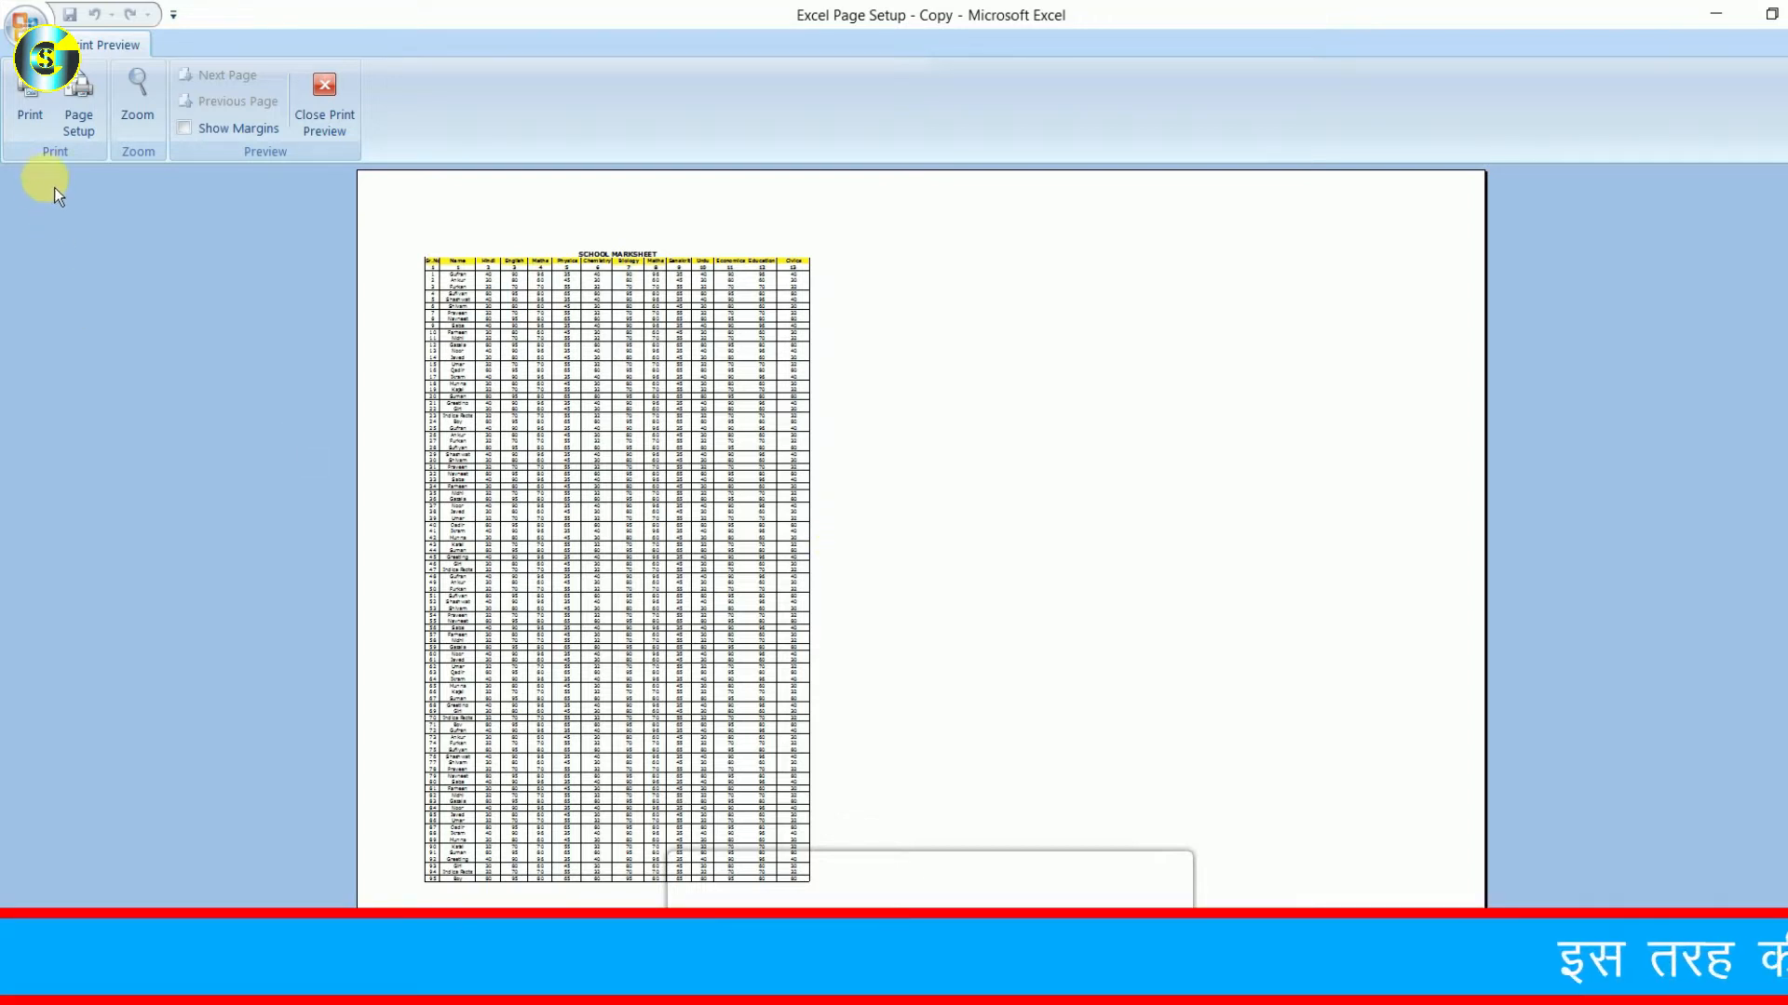
# Switch the scaling from page fitting back to 85% of normal size and review the preview pages again.
pyautogui.click(81, 128)
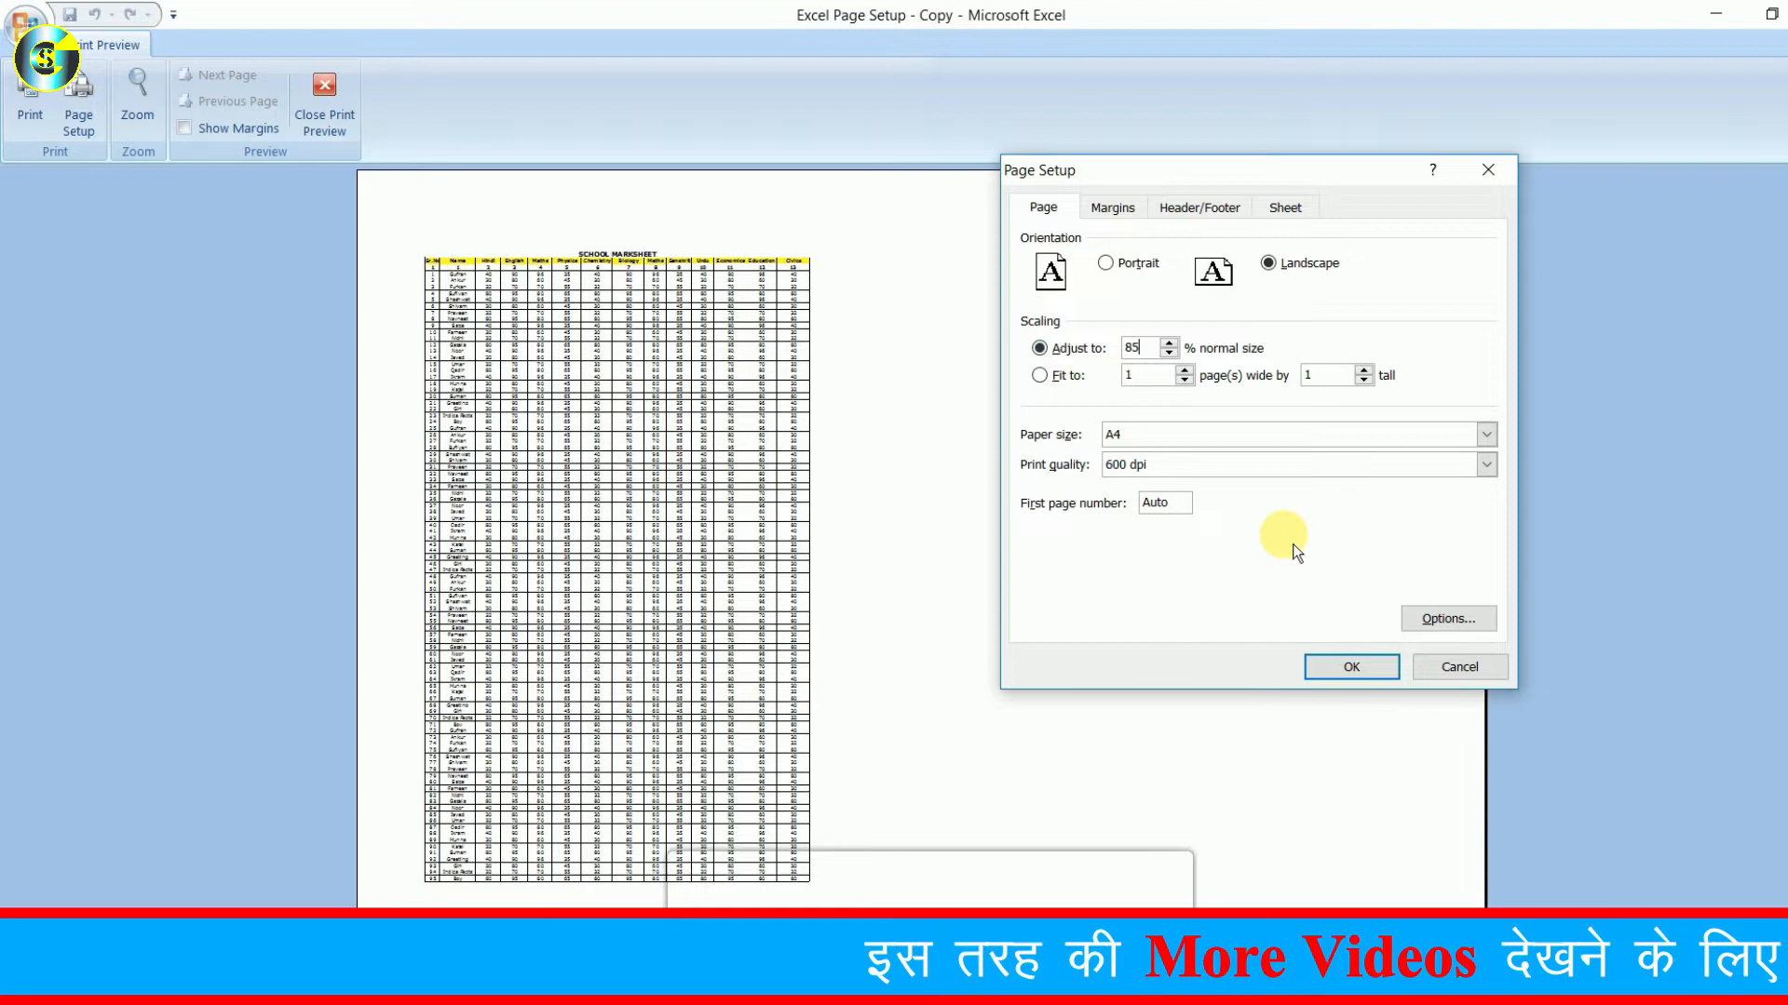
pyautogui.click(1350, 666)
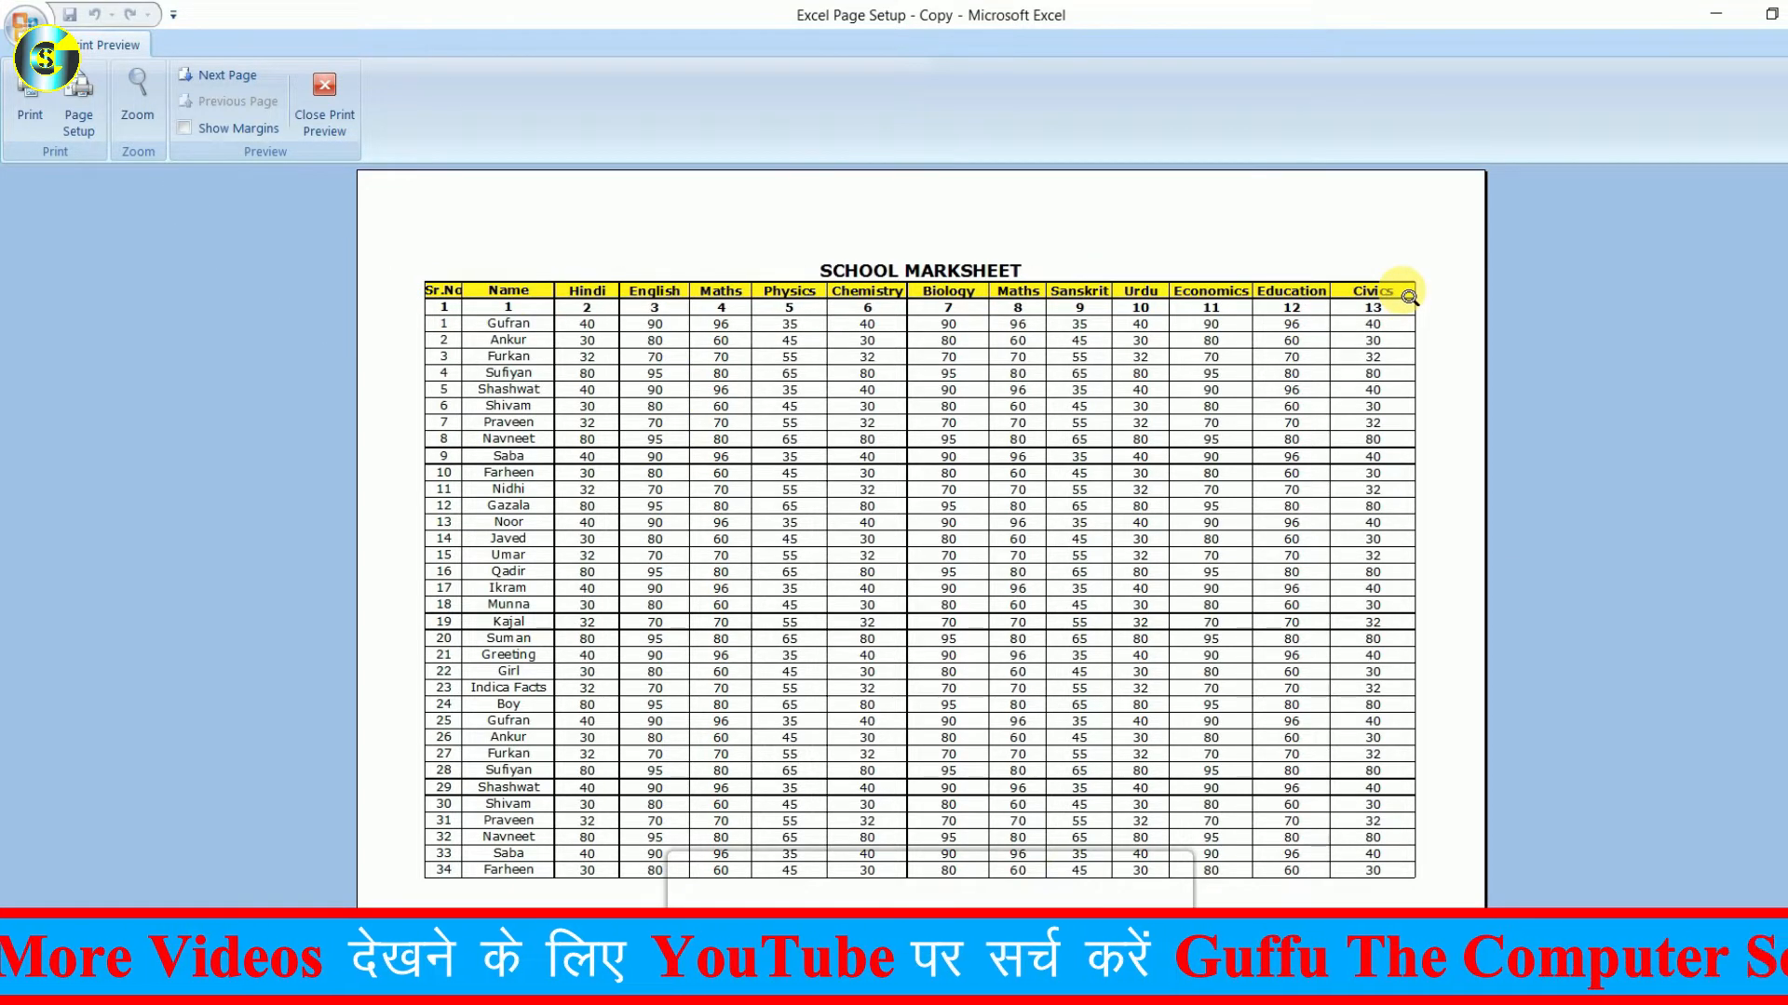
pyautogui.scroll(-1, 1409, 296)
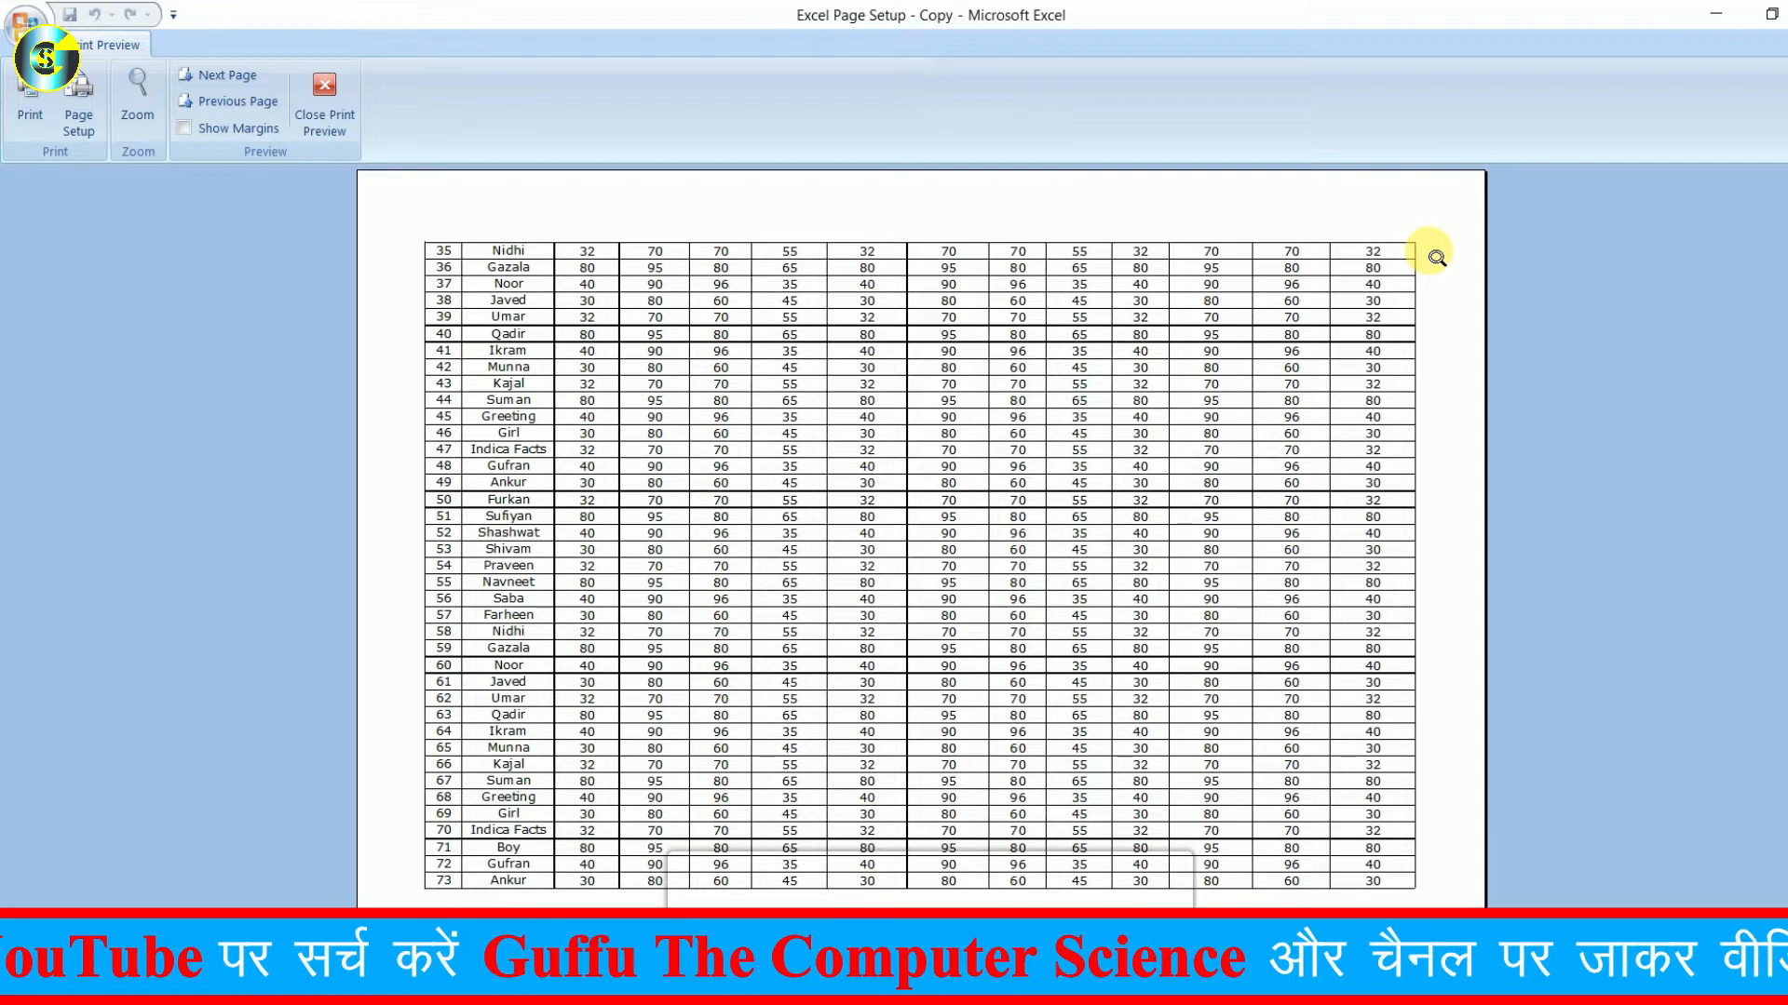
pyautogui.scroll(-1, 1436, 258)
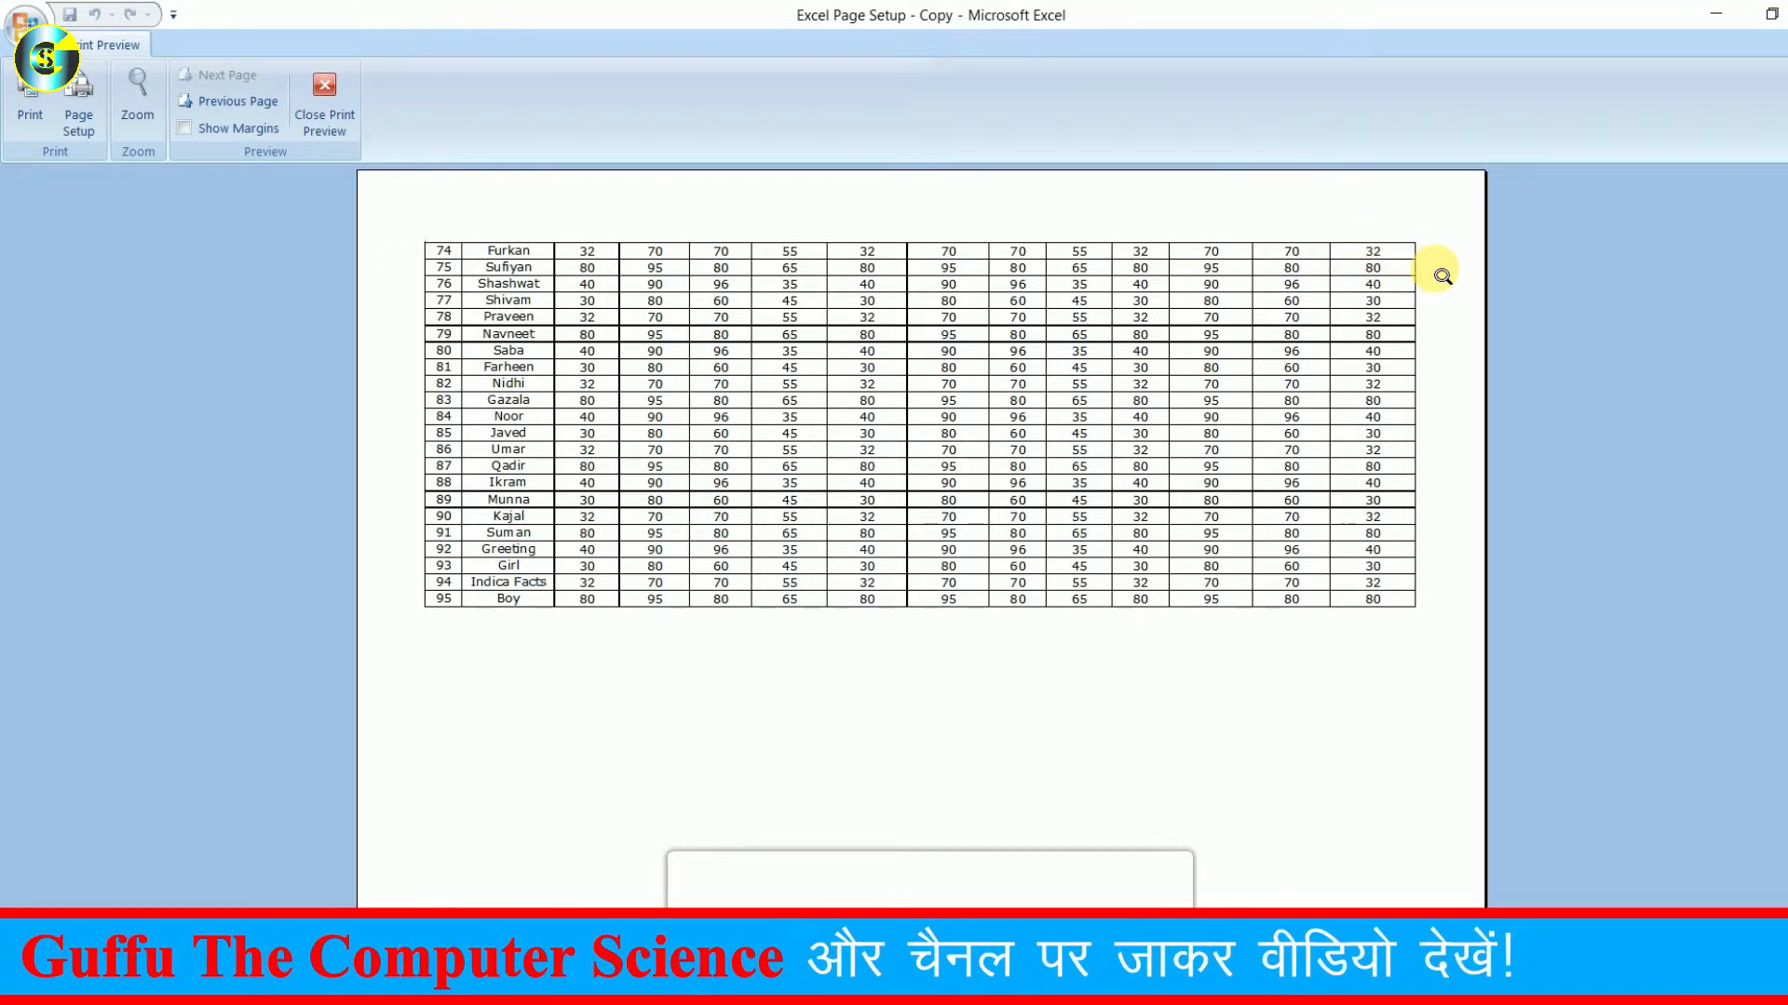
pyautogui.scroll(2, 1450, 271)
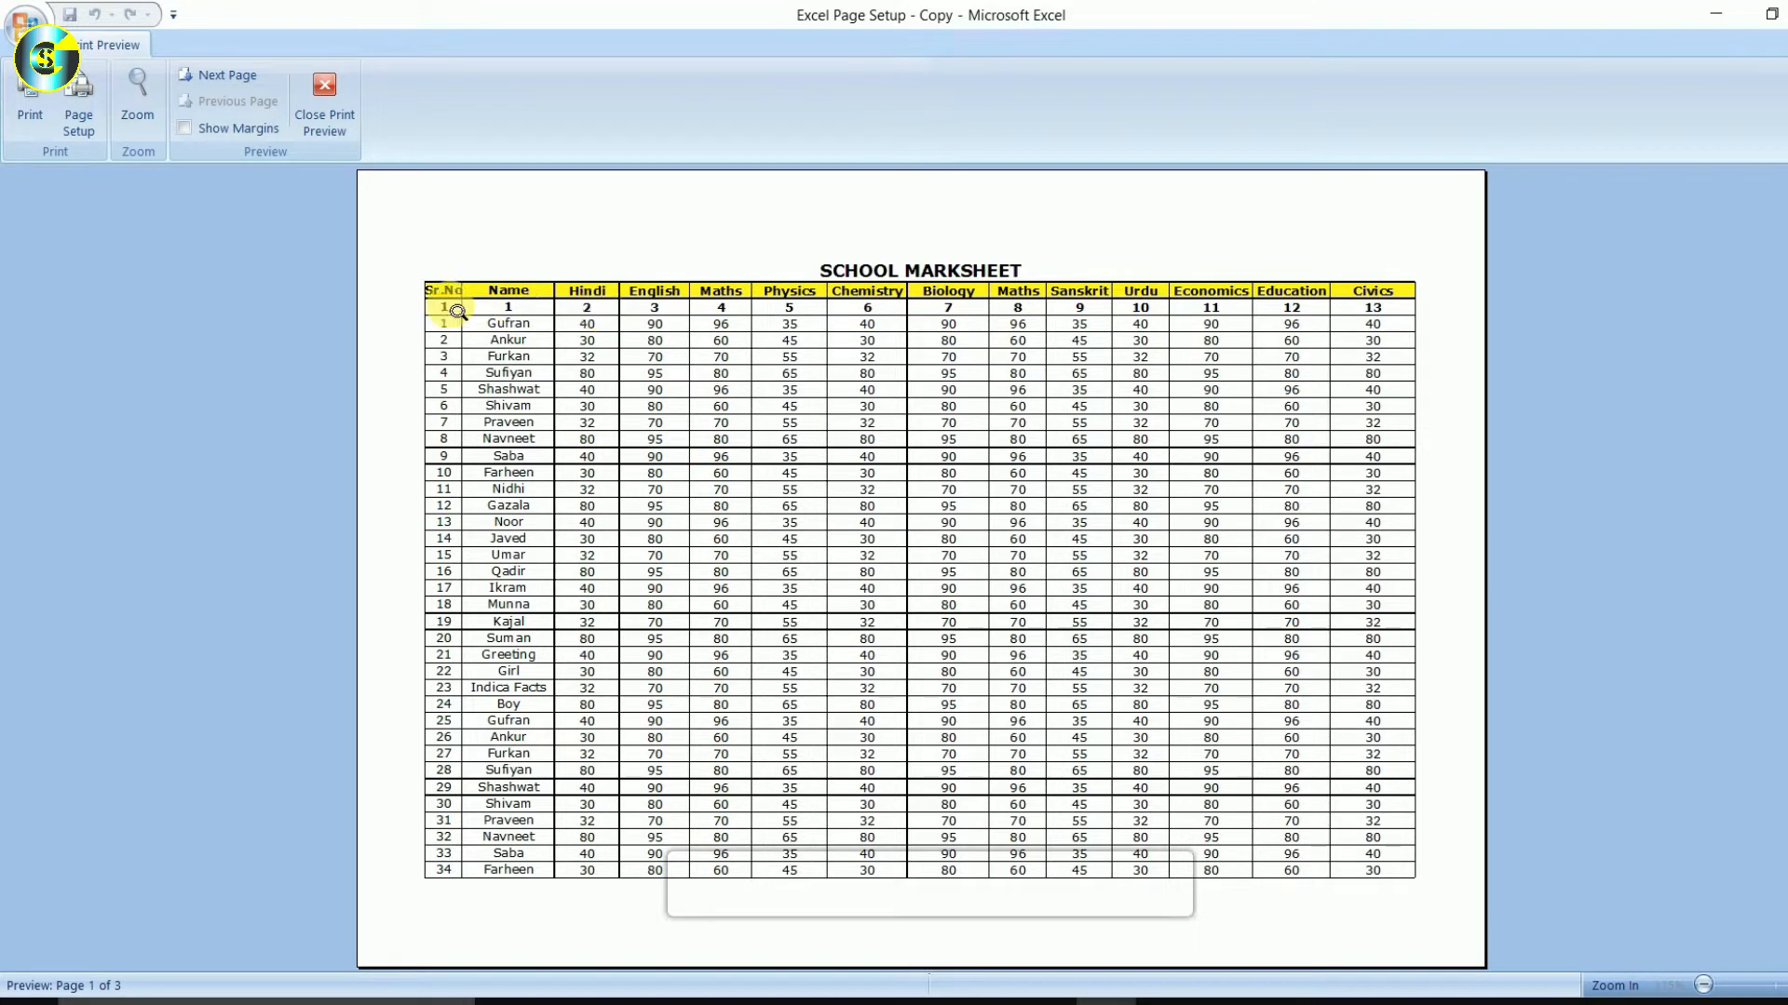
# Close the print preview and set the heading row 3 ($3:$3) to repeat at the top of every printed page.
pyautogui.click(324, 98)
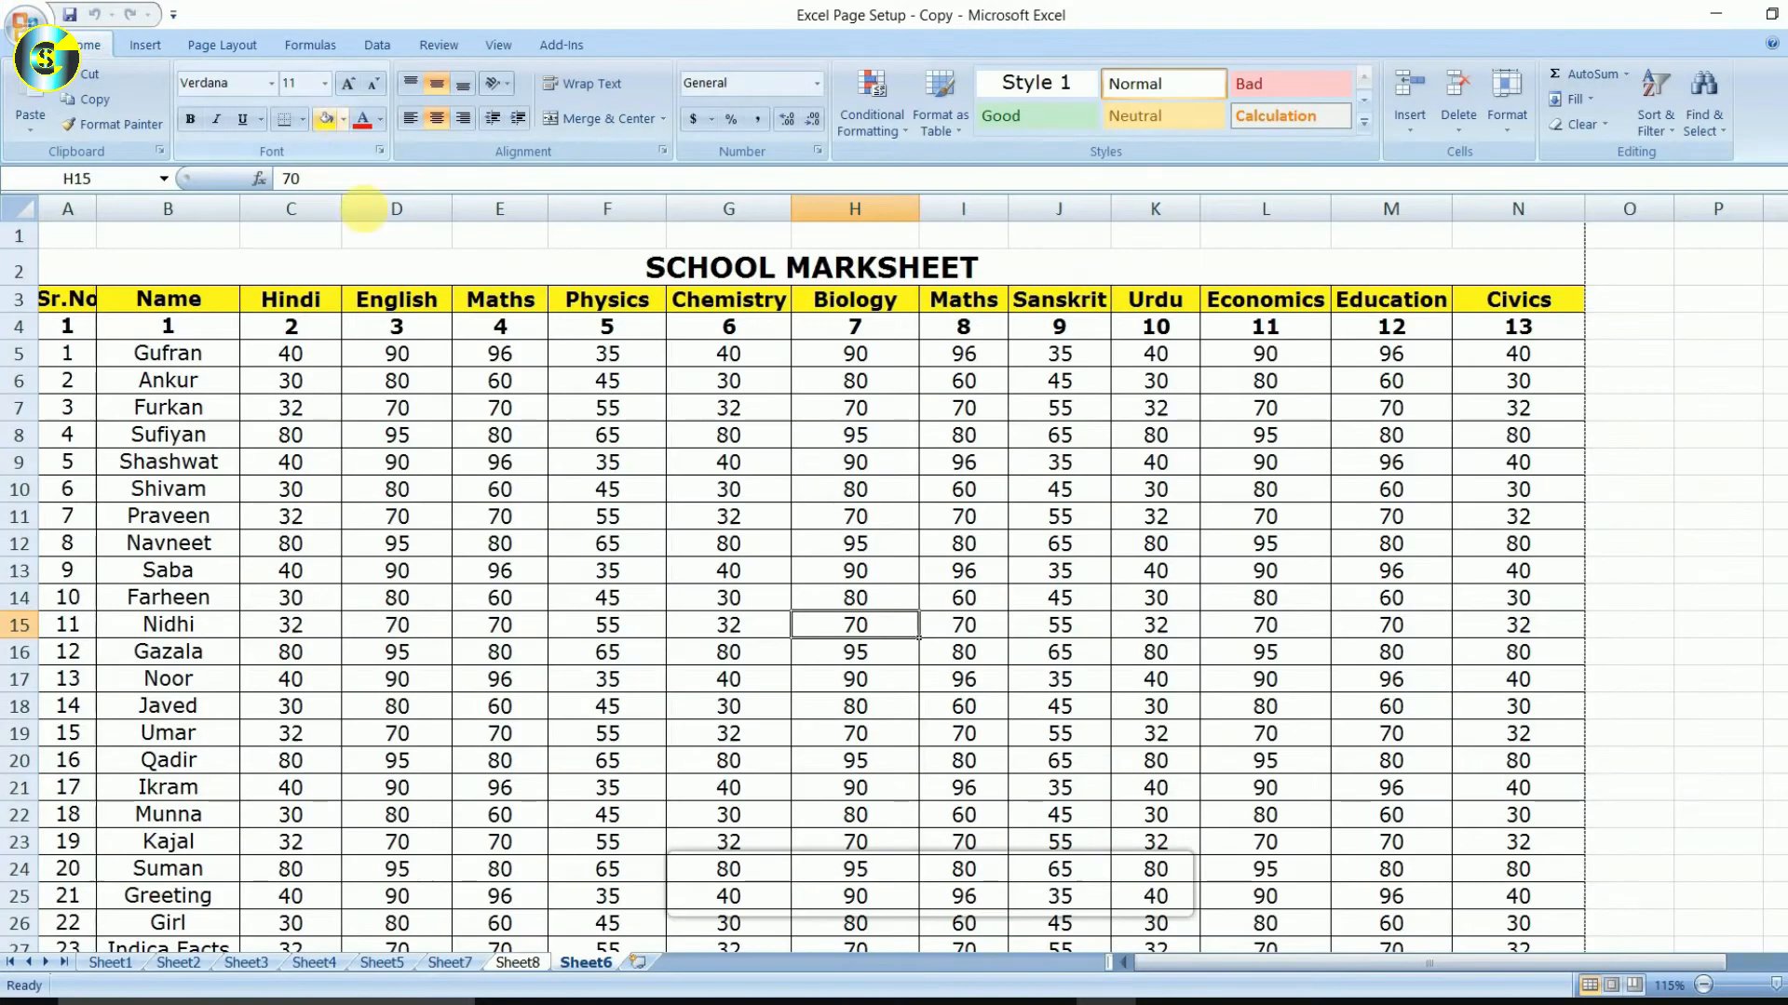
pyautogui.click(833, 469)
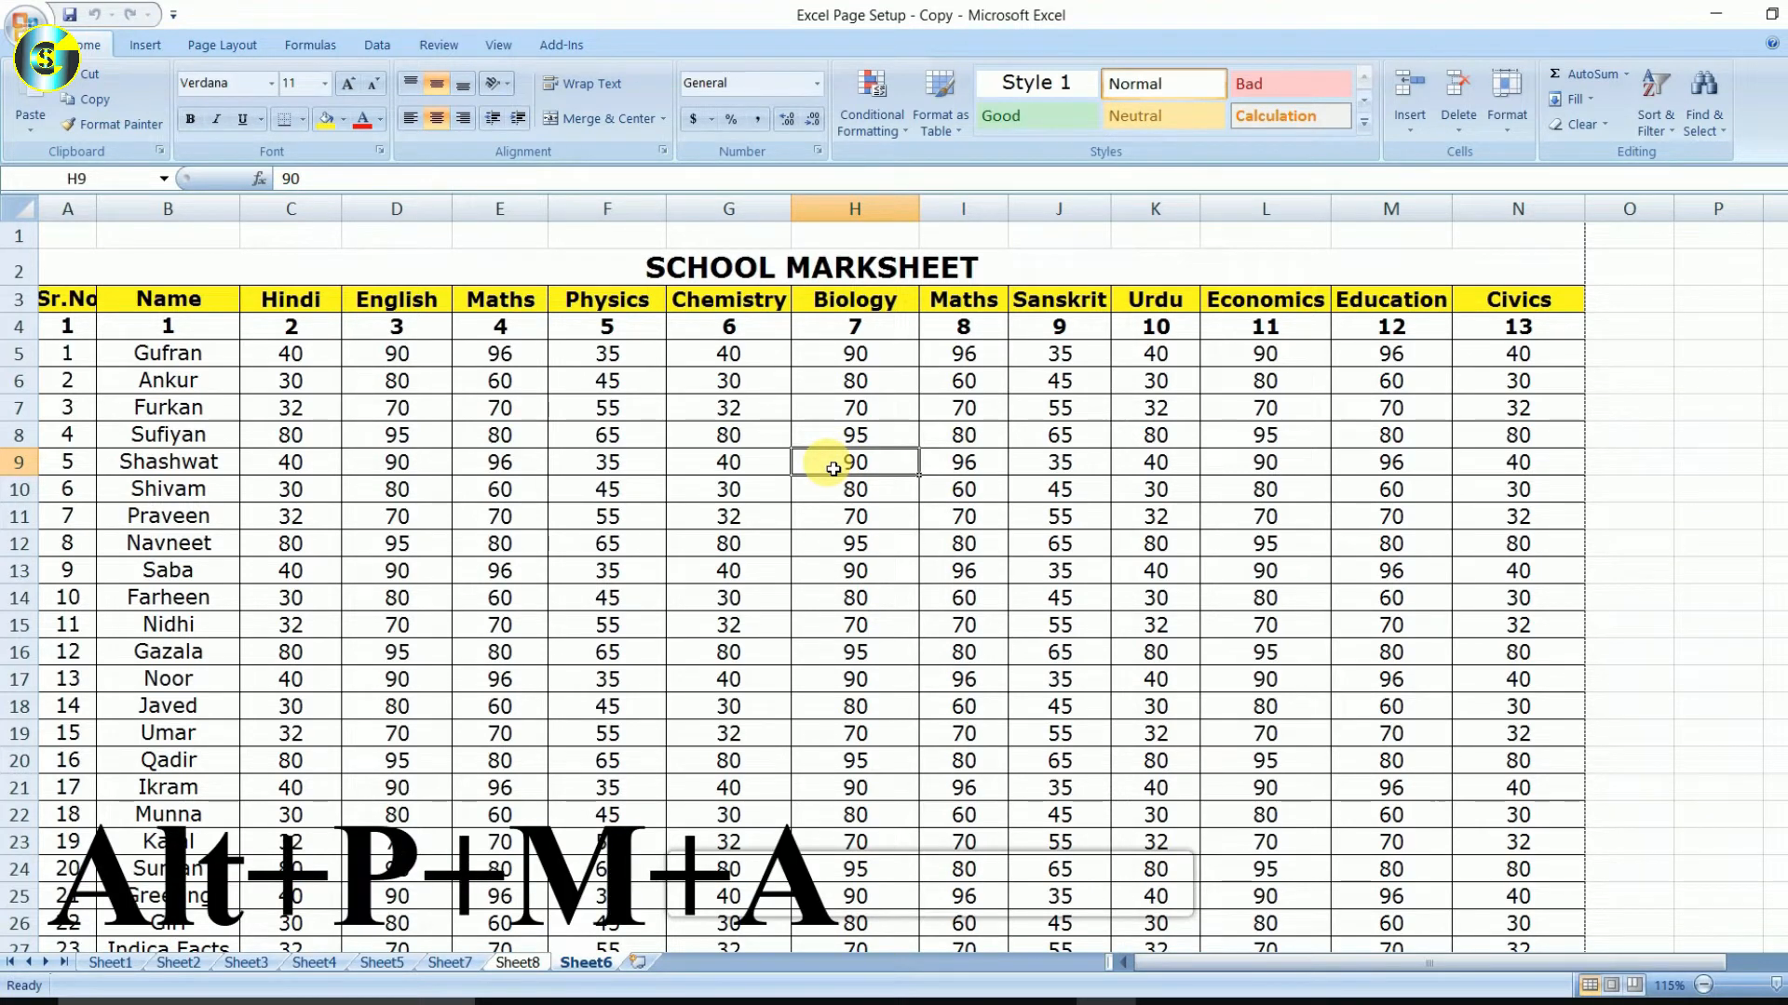
pyautogui.press('alt')
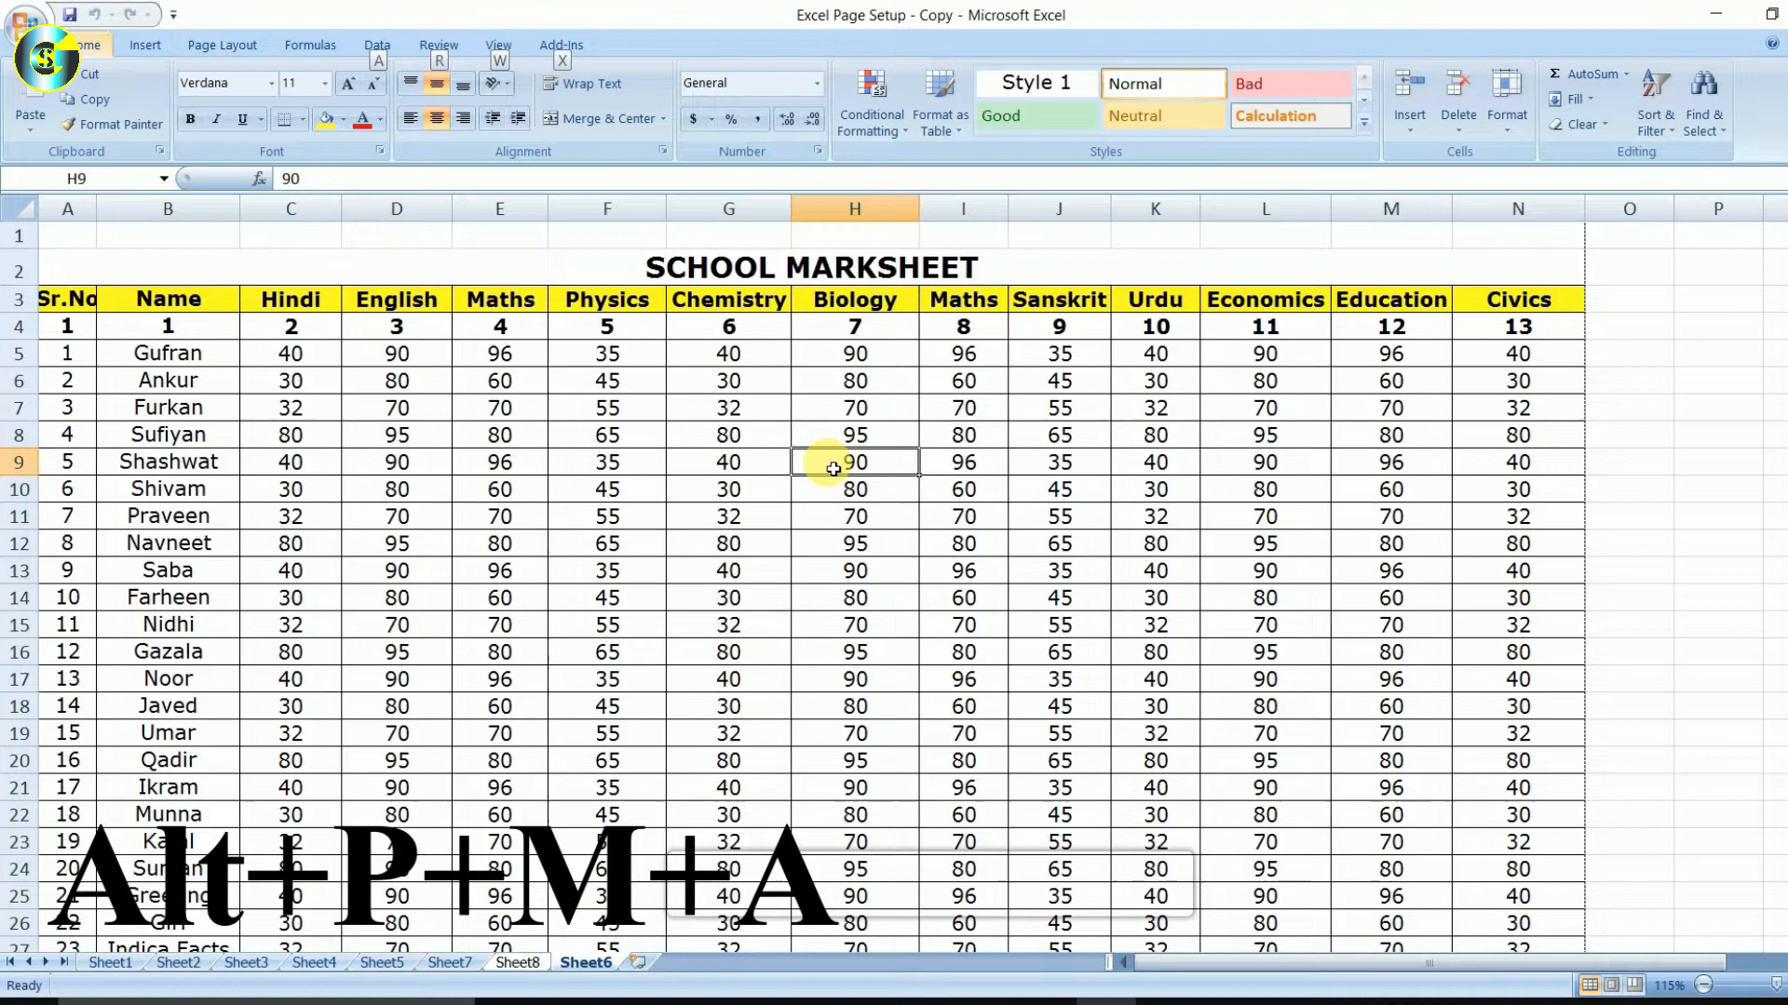
pyautogui.press('p')
pyautogui.press('m')
pyautogui.press('a')
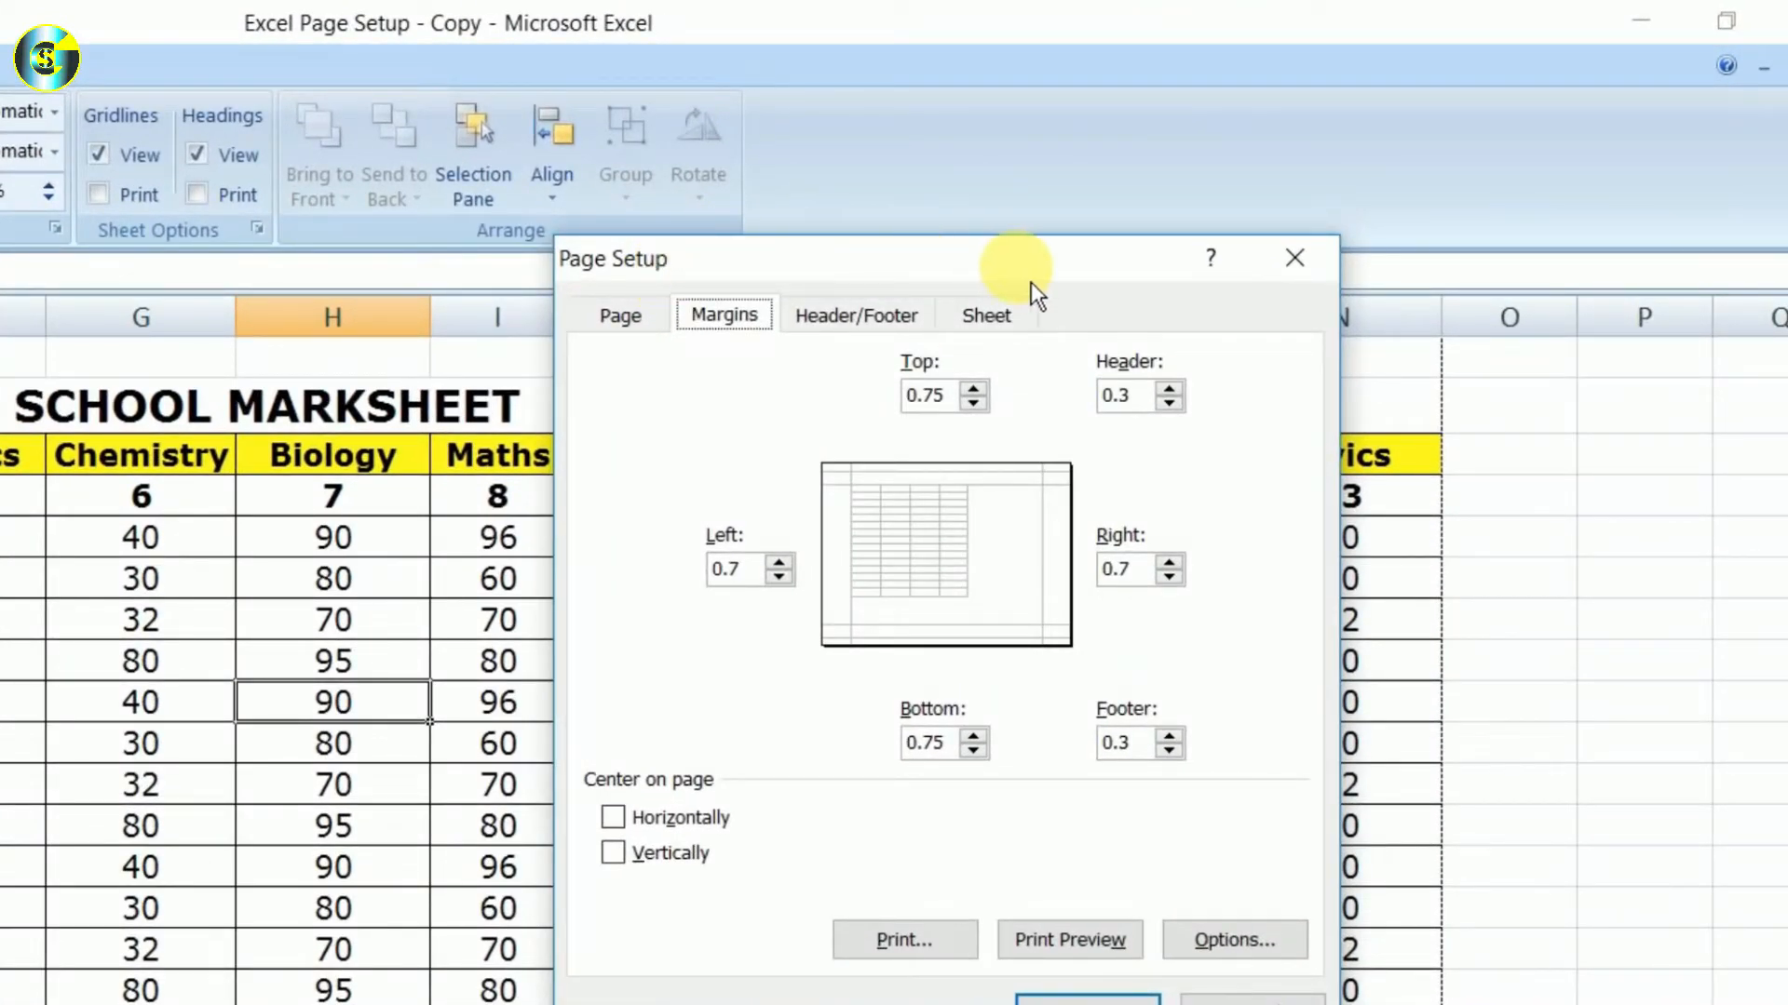
pyautogui.click(1022, 315)
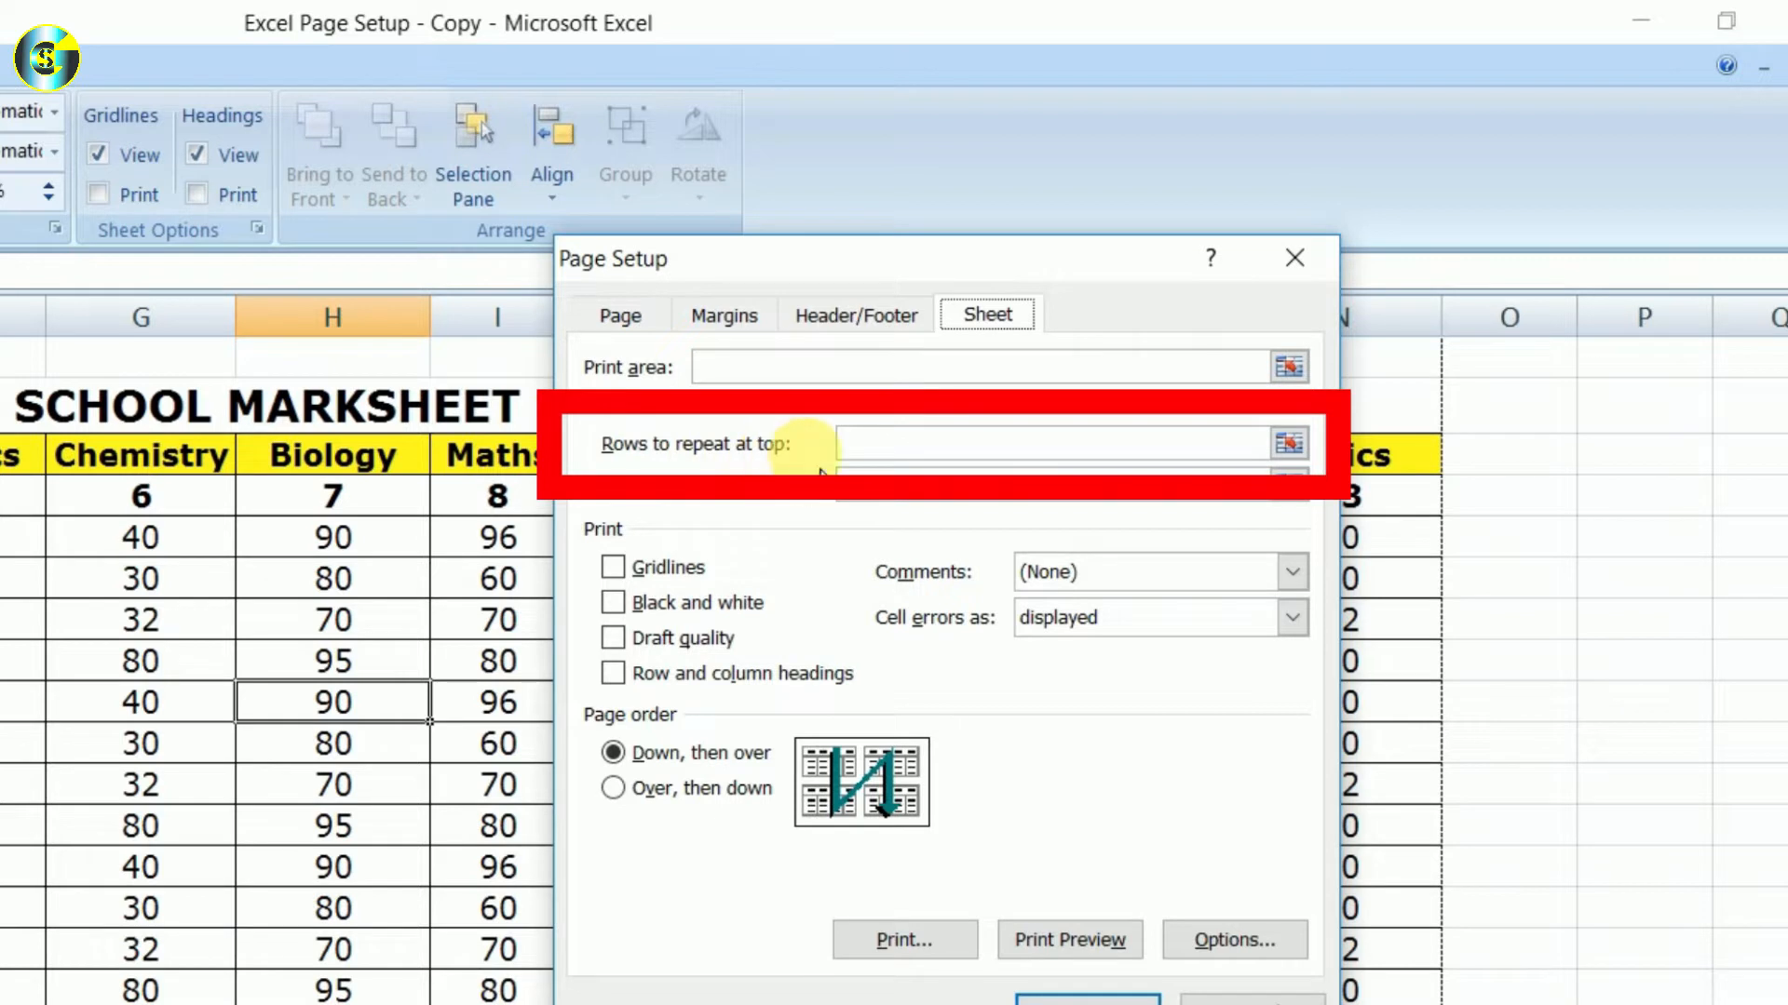
pyautogui.click(868, 447)
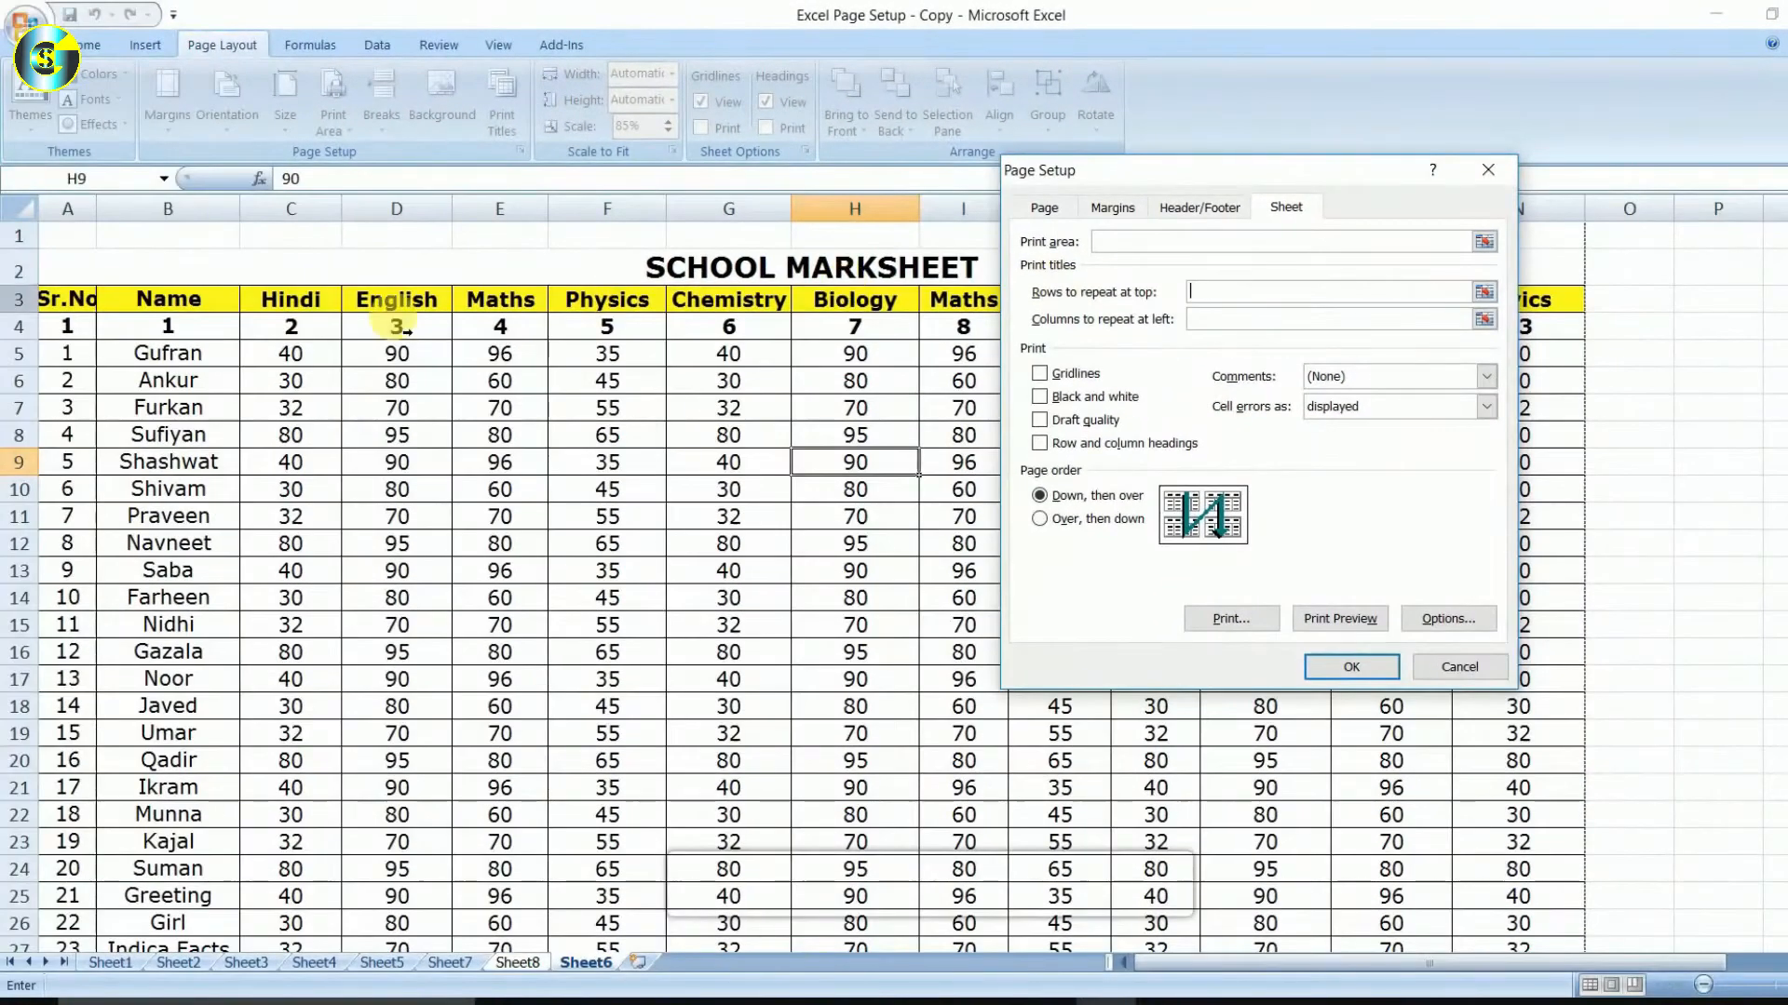
pyautogui.click(19, 299)
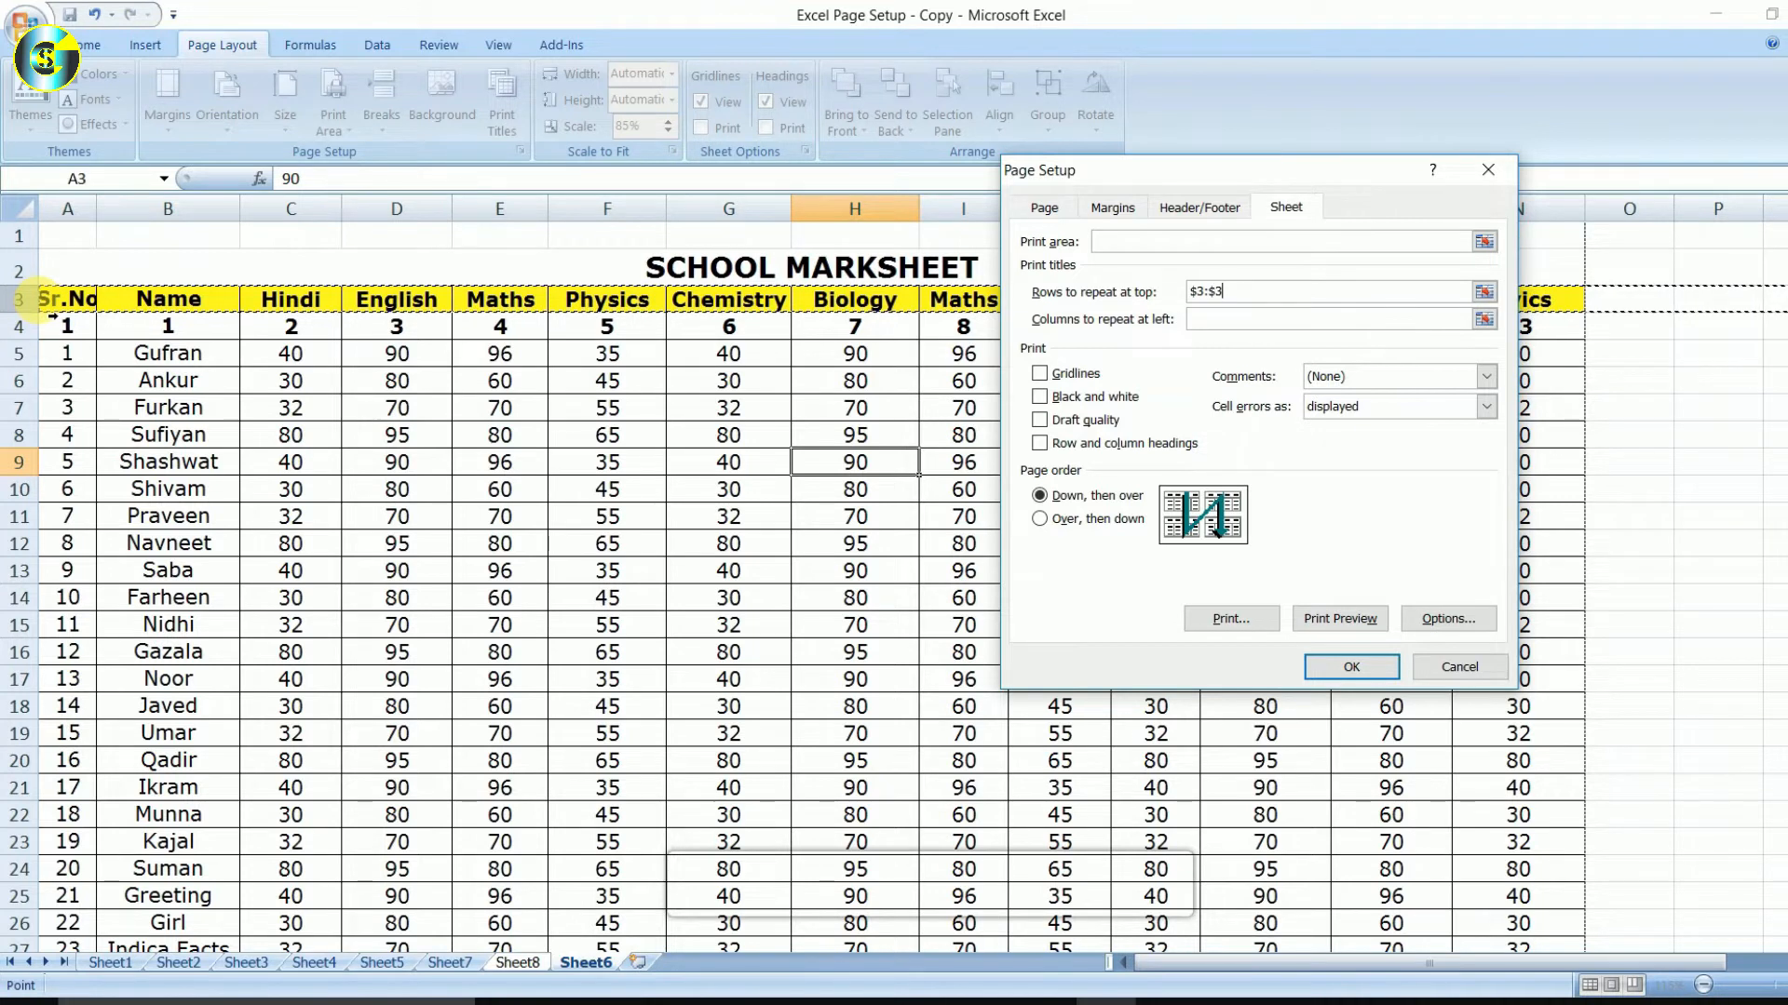
pyautogui.click(1345, 675)
pyautogui.scroll(-6, 885, 605)
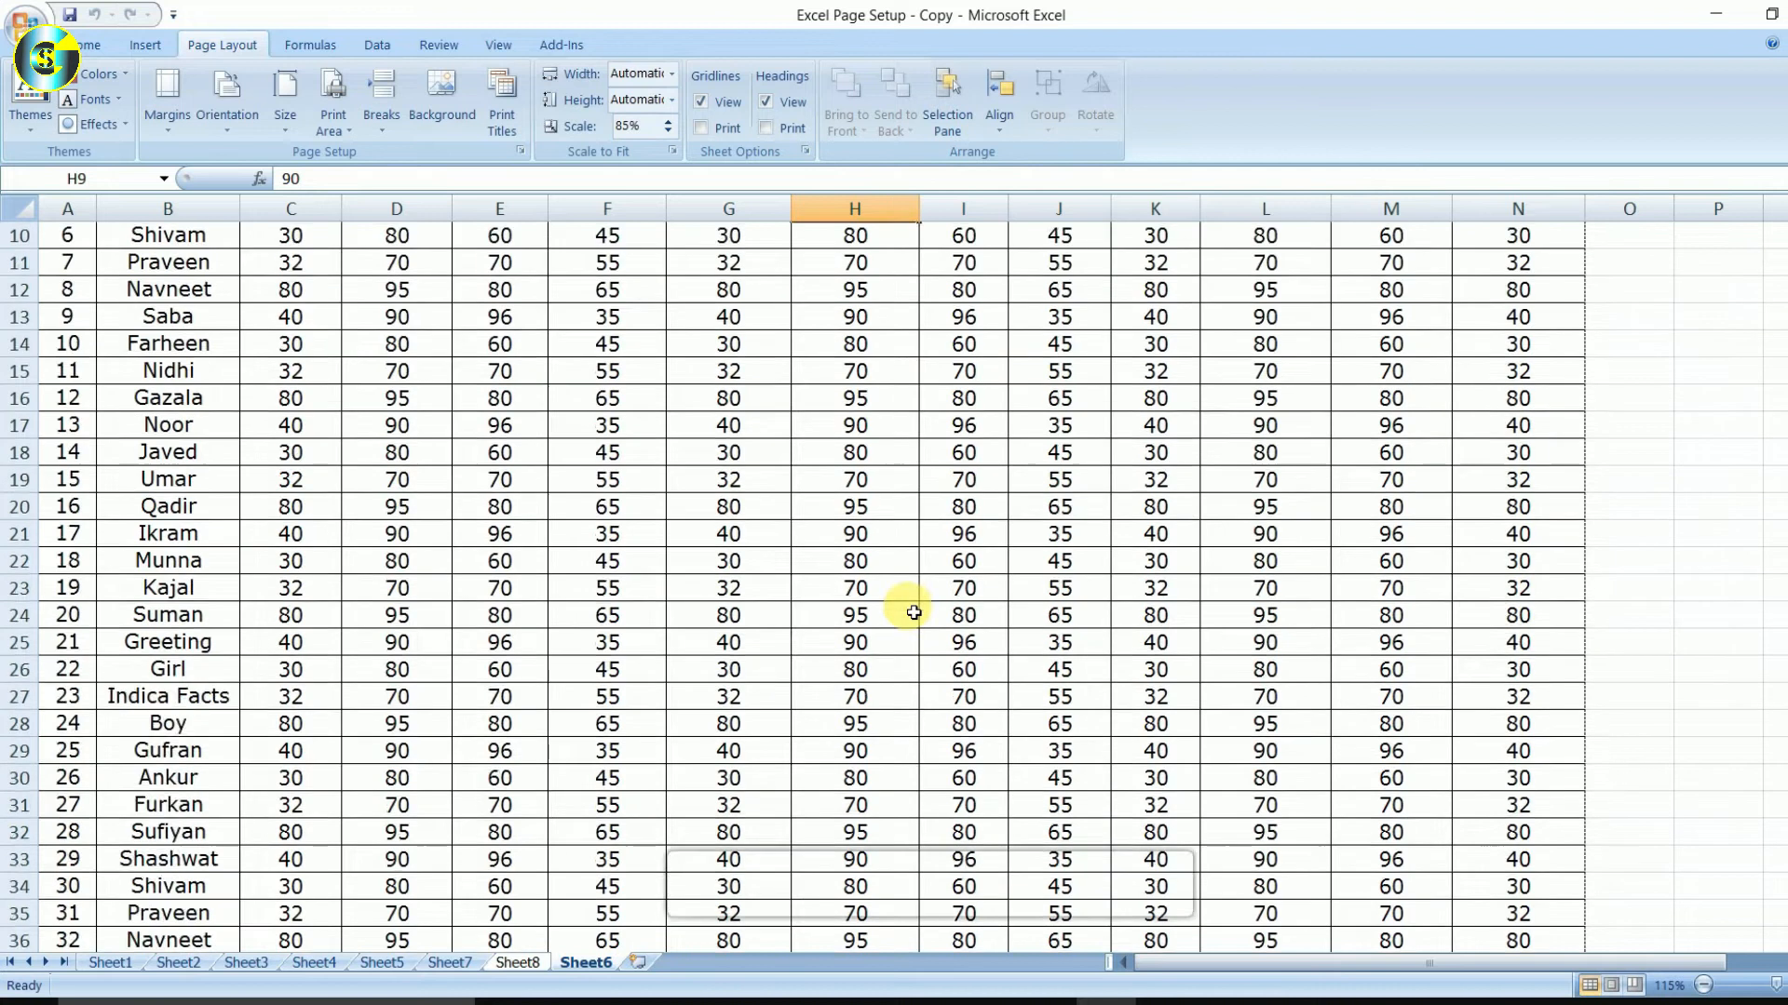
# Enter stray sample text below the table: okhkh in F109, jg in D111, fggh in H112, fgh in J110, and h in H108, H109, G112 and F112.
pyautogui.scroll(-20, 913, 613)
pyautogui.scroll(3, 628, 652)
pyautogui.click(628, 652)
pyautogui.write('okhkh')
pyautogui.click(437, 700)
pyautogui.write('jg')
pyautogui.click(843, 725)
pyautogui.write('fggh')
pyautogui.click(1052, 671)
pyautogui.write('fgh')
pyautogui.click(861, 616)
pyautogui.write('h')
pyautogui.click(687, 725)
pyautogui.write('k')
pyautogui.click(601, 726)
pyautogui.click(434, 600)
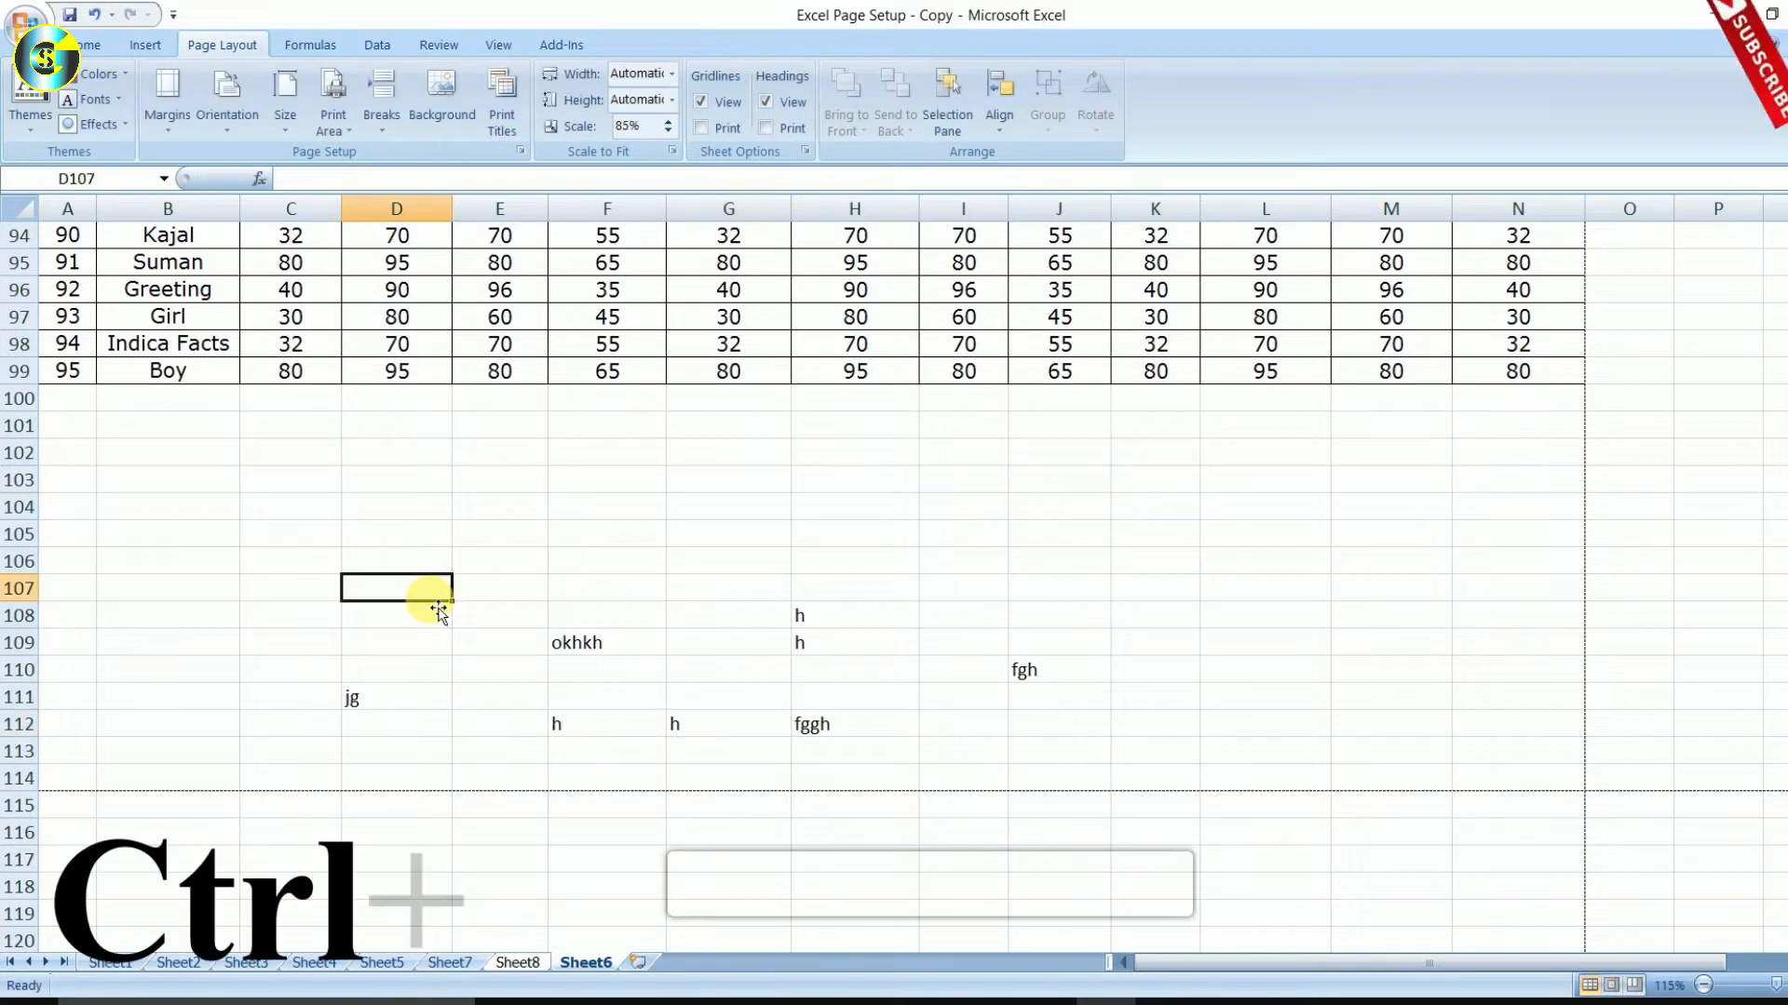
# Preview all printed pages, checking the repeated heading row and the stray text below the table, and close the preview.
pyautogui.hotkey('ctrl', 'Home')
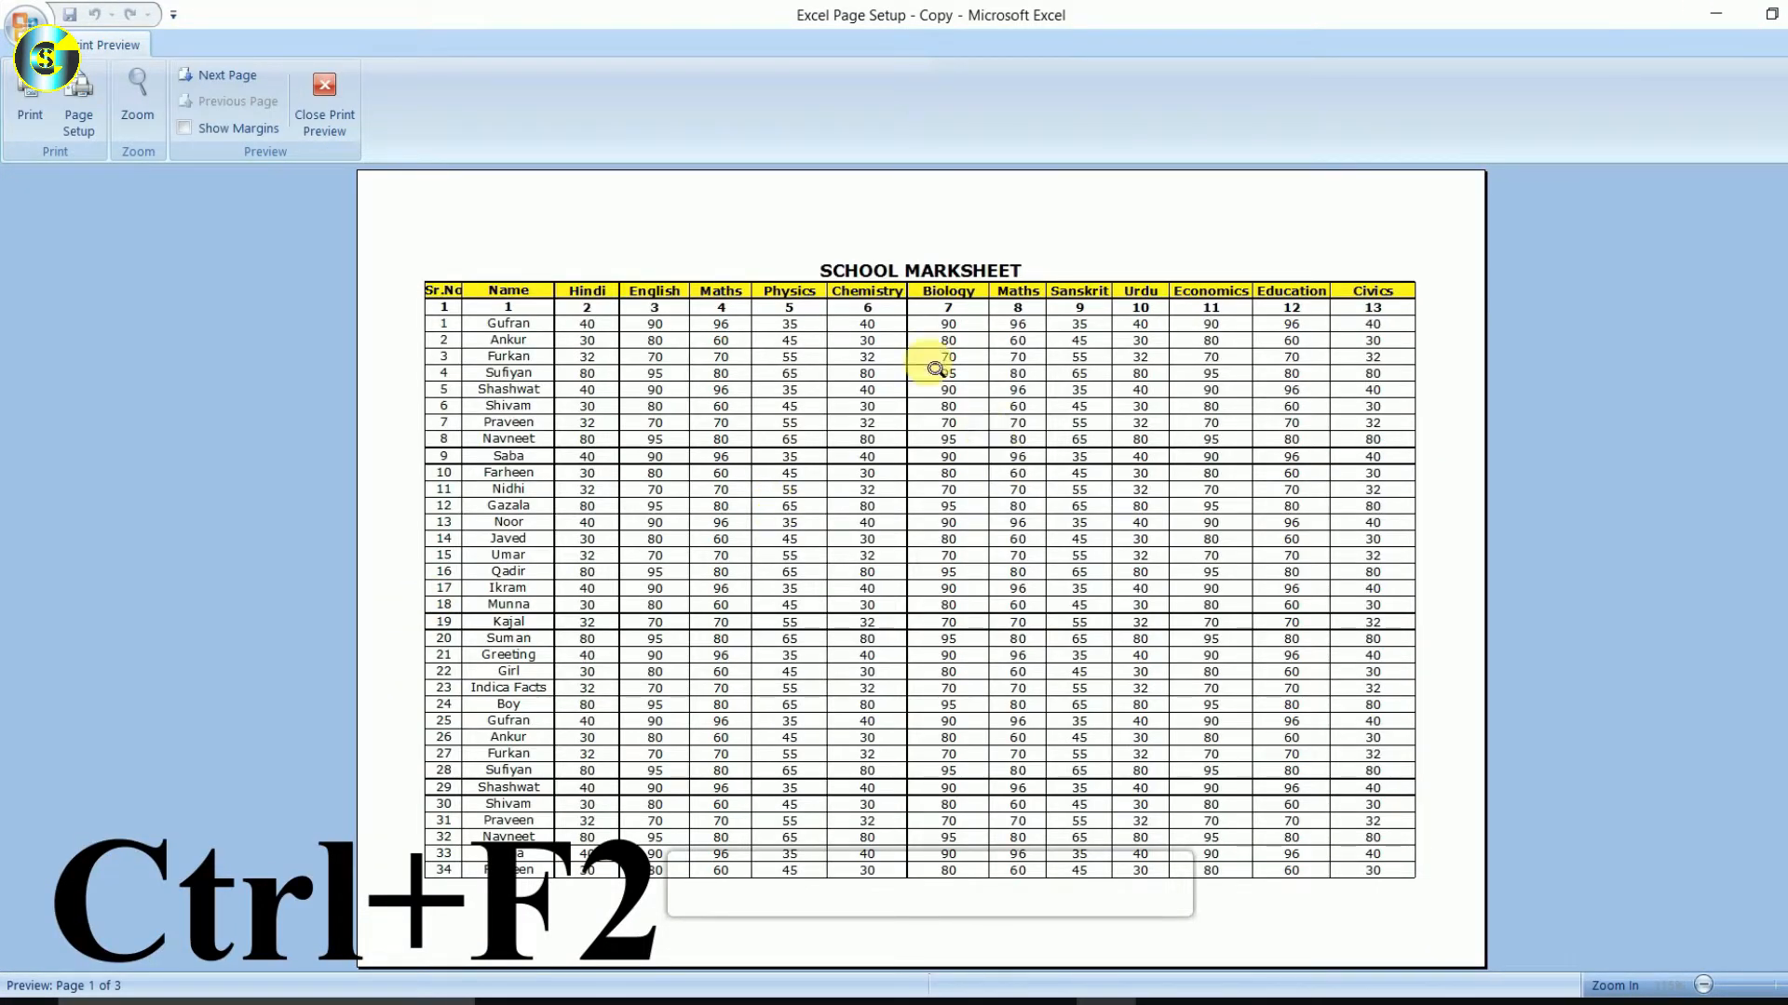
pyautogui.scroll(-1, 1108, 403)
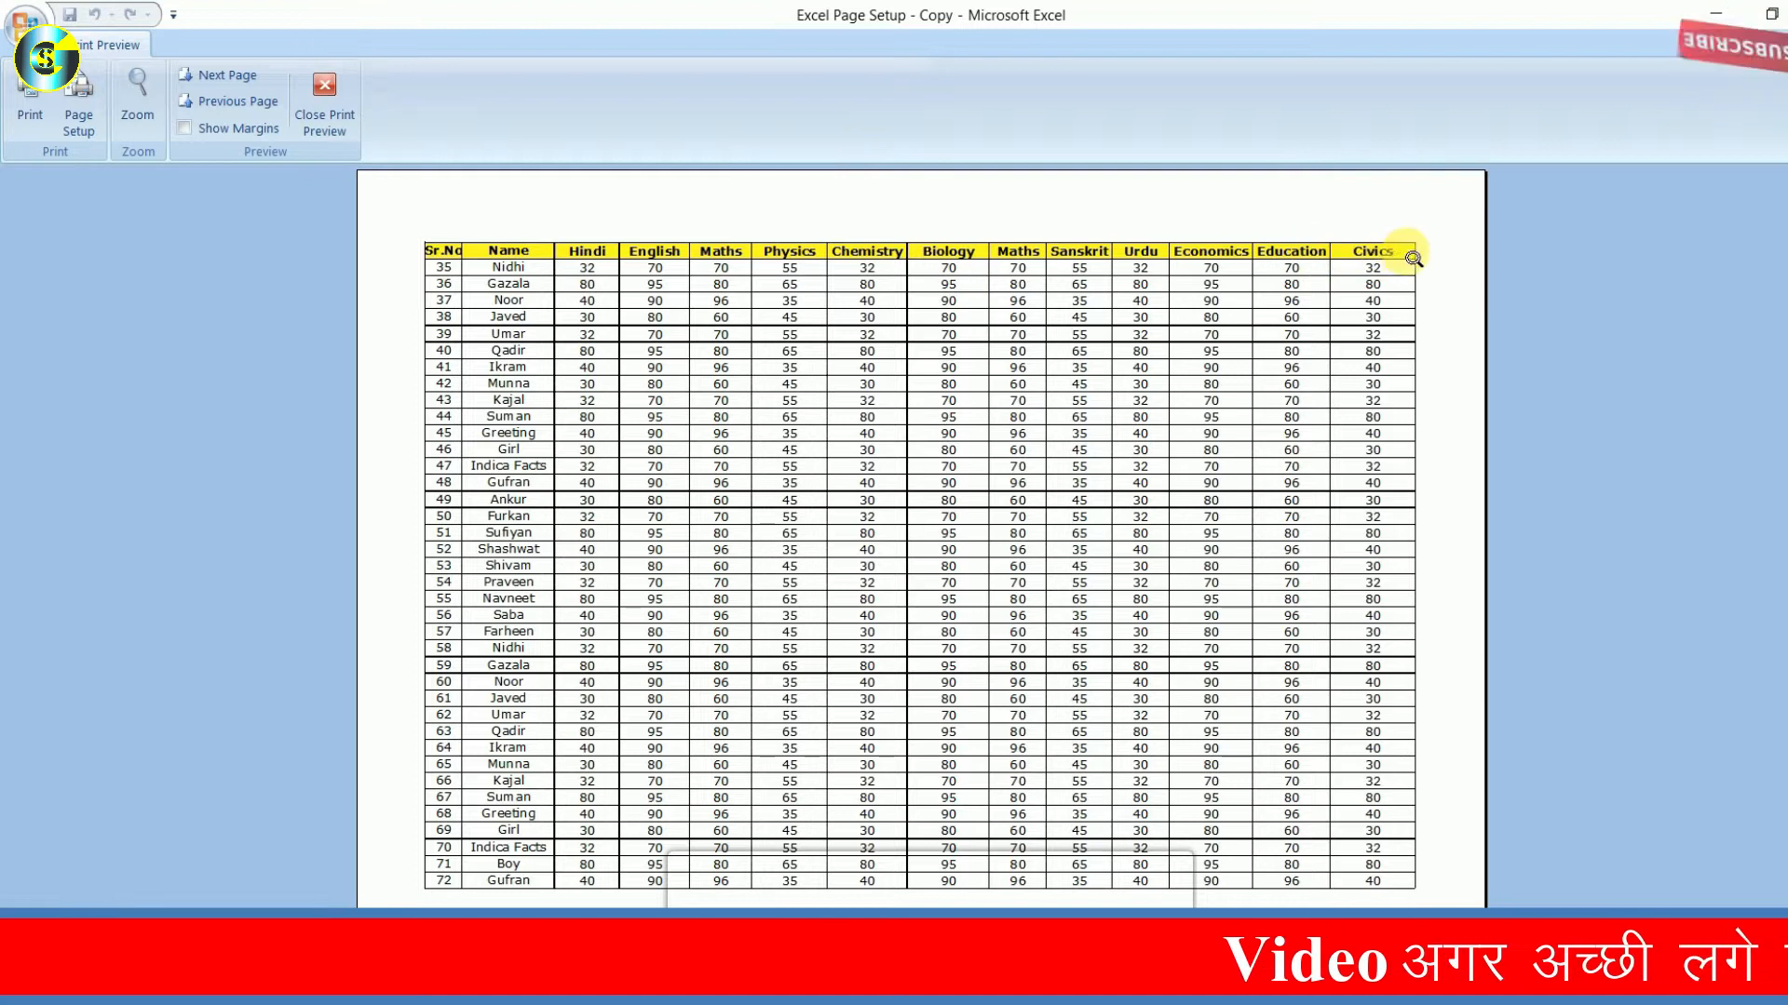
pyautogui.scroll(-1, 1403, 255)
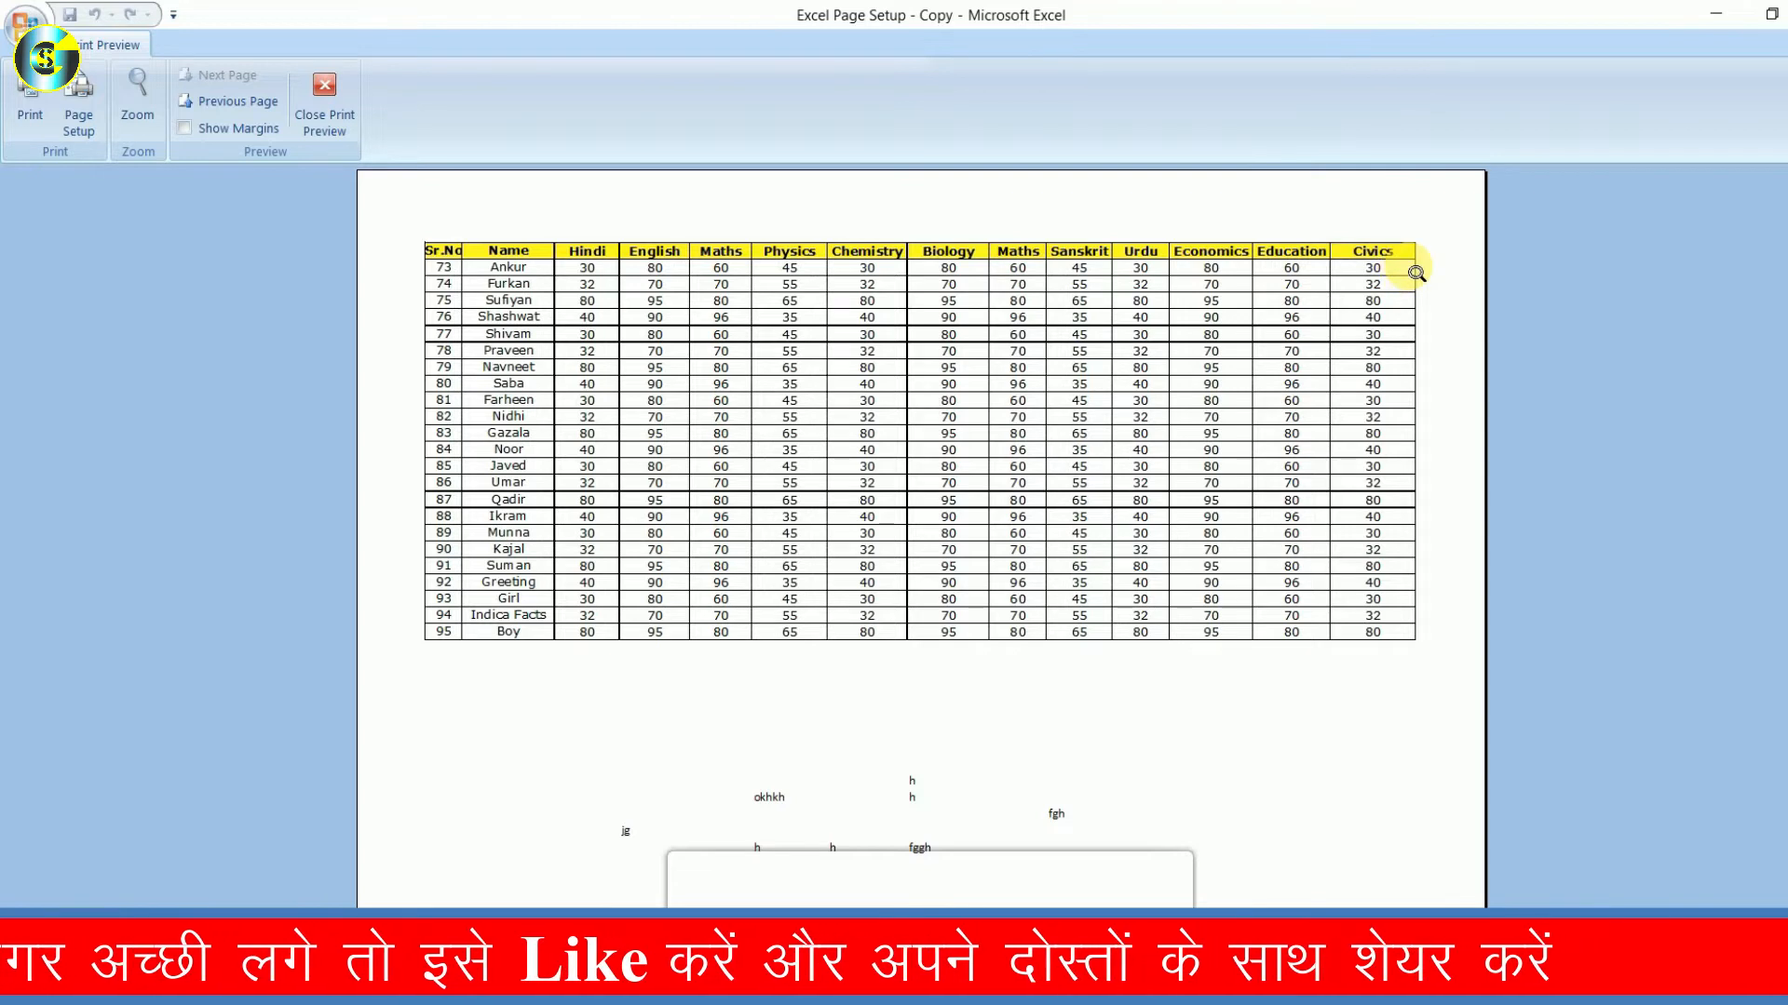
pyautogui.scroll(1, 1308, 270)
pyautogui.scroll(1, 1210, 291)
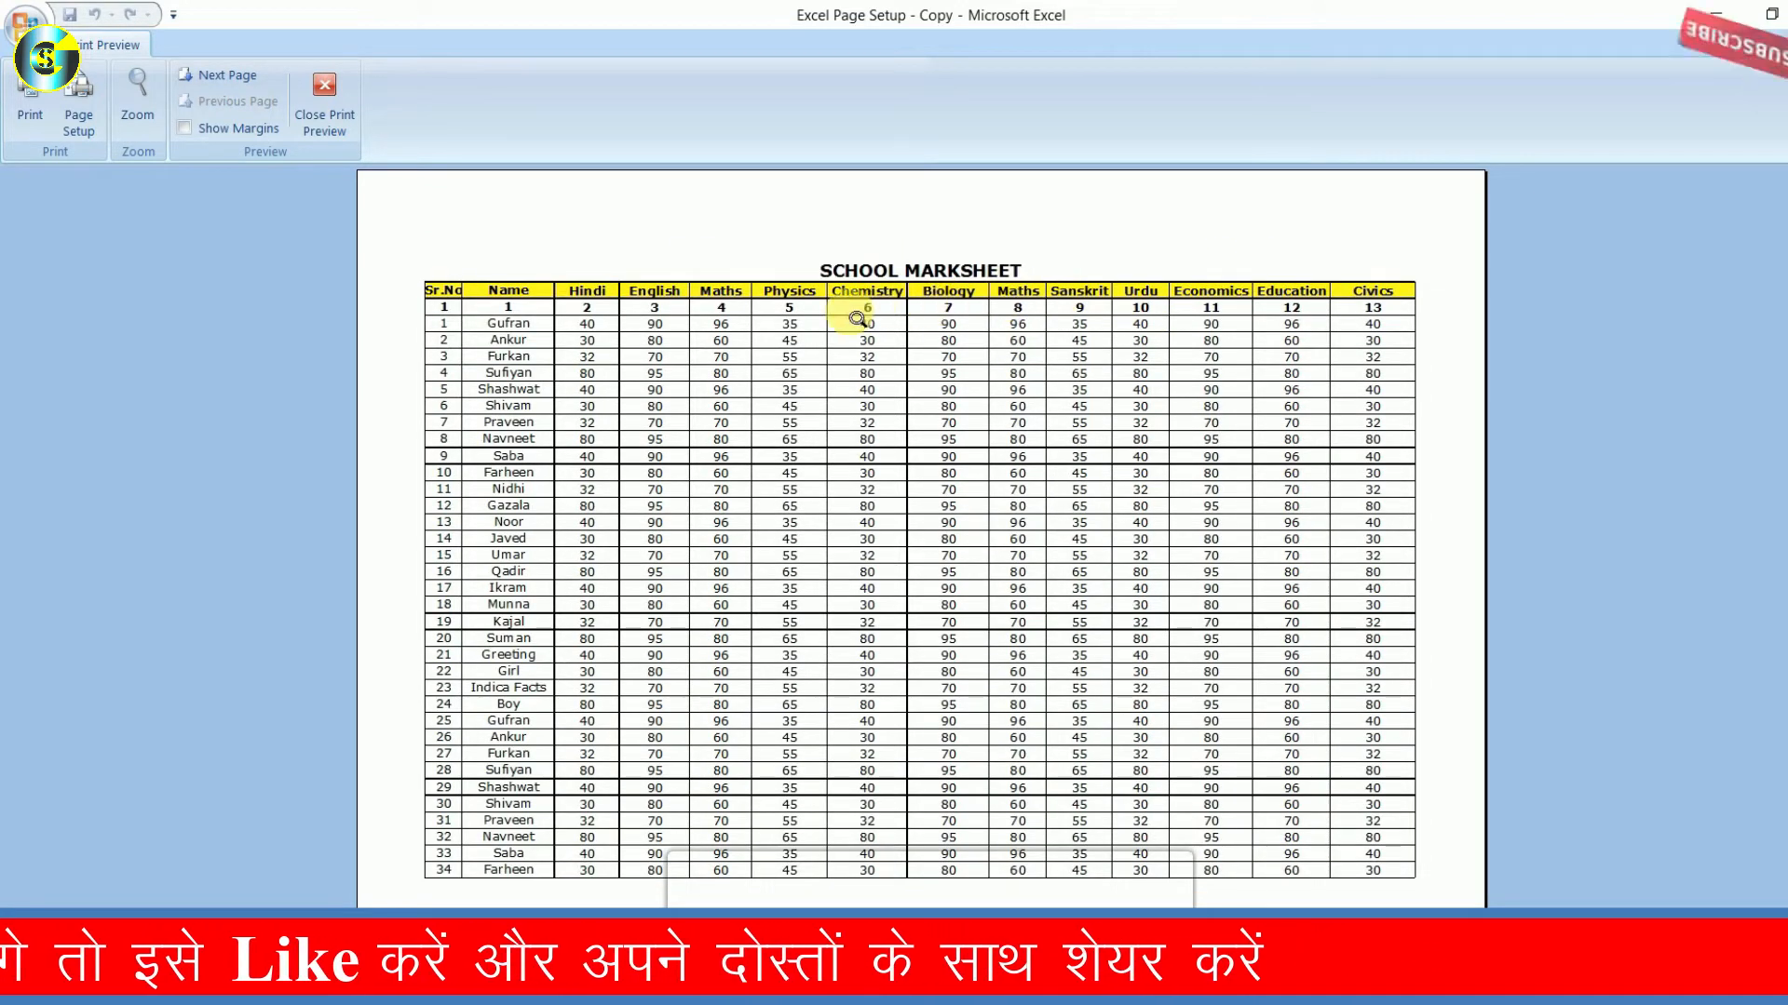
pyautogui.scroll(-1, 1321, 342)
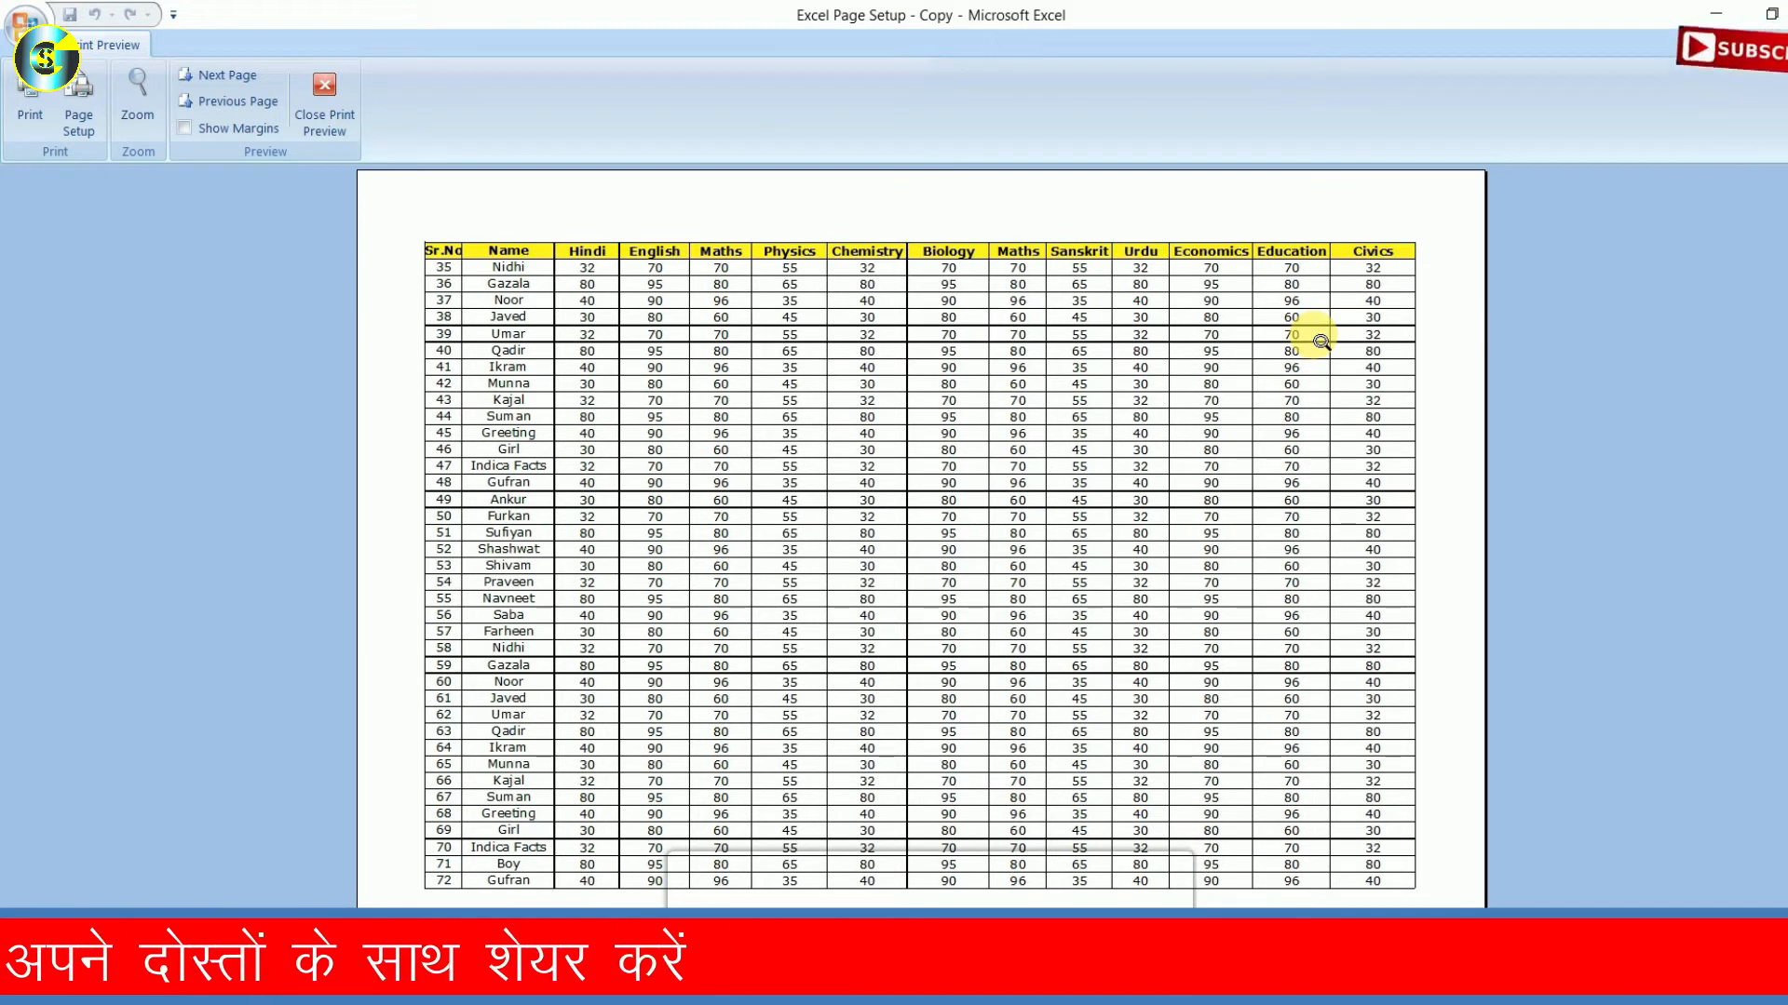
pyautogui.scroll(1, 1321, 342)
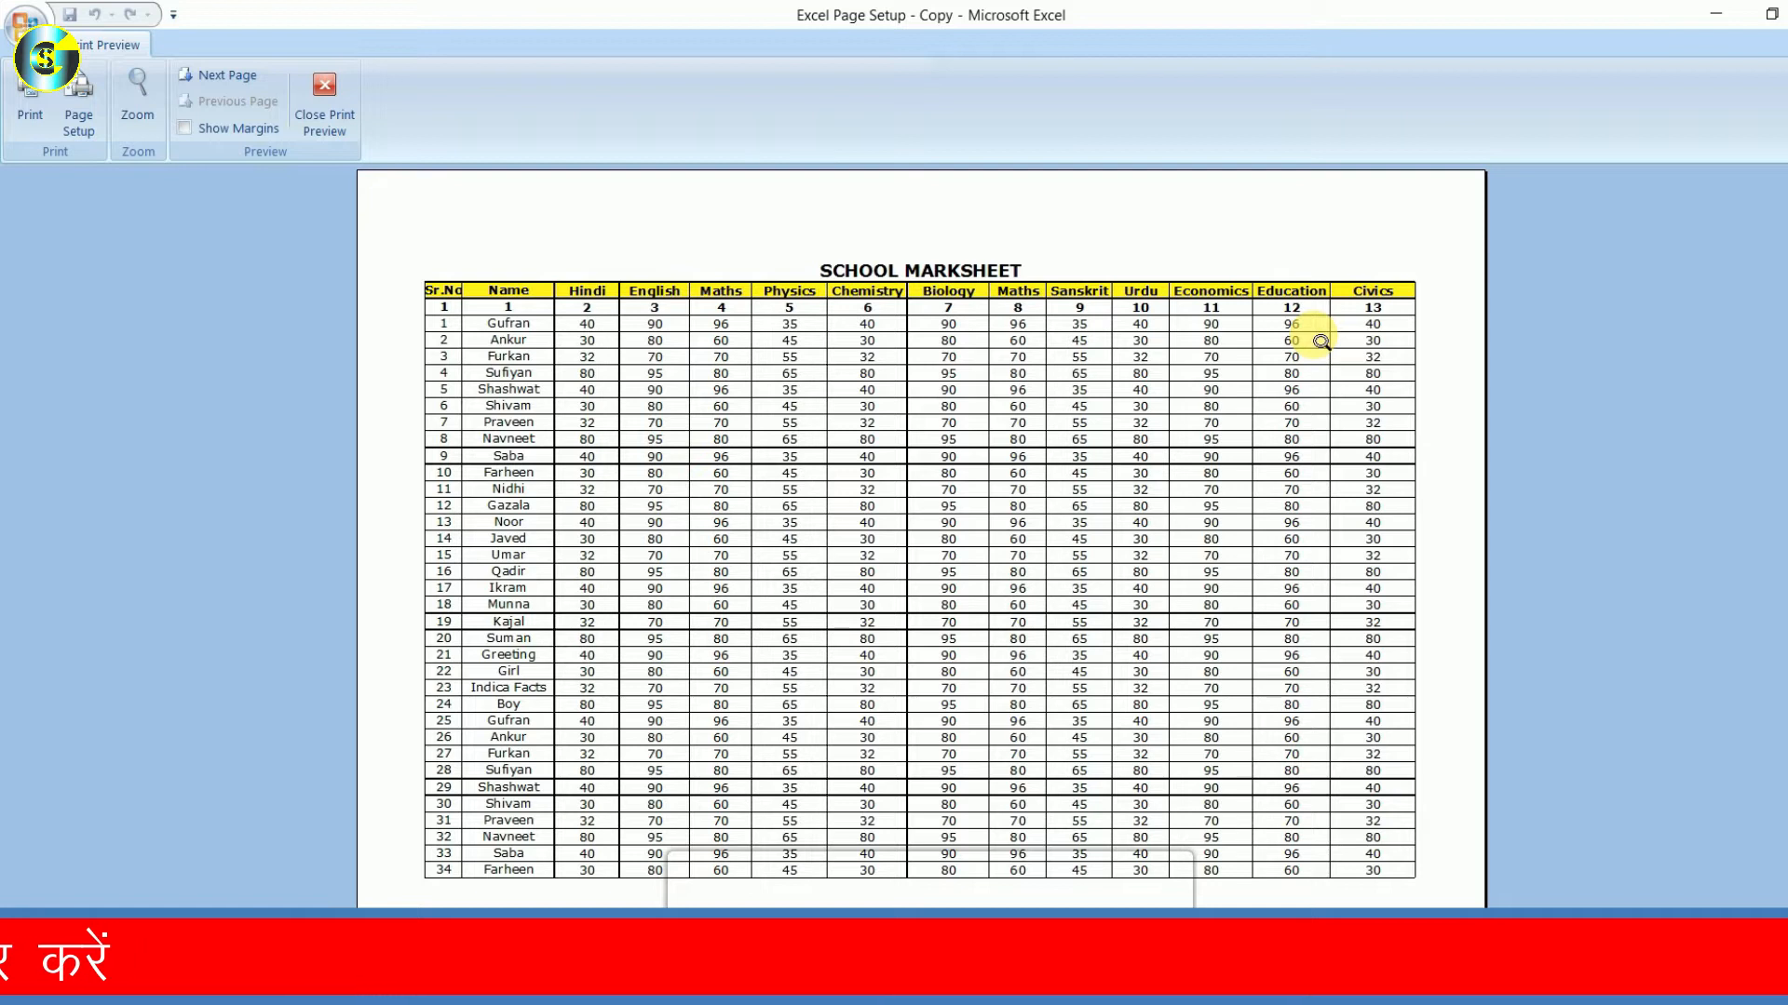
pyautogui.scroll(-2, 1319, 344)
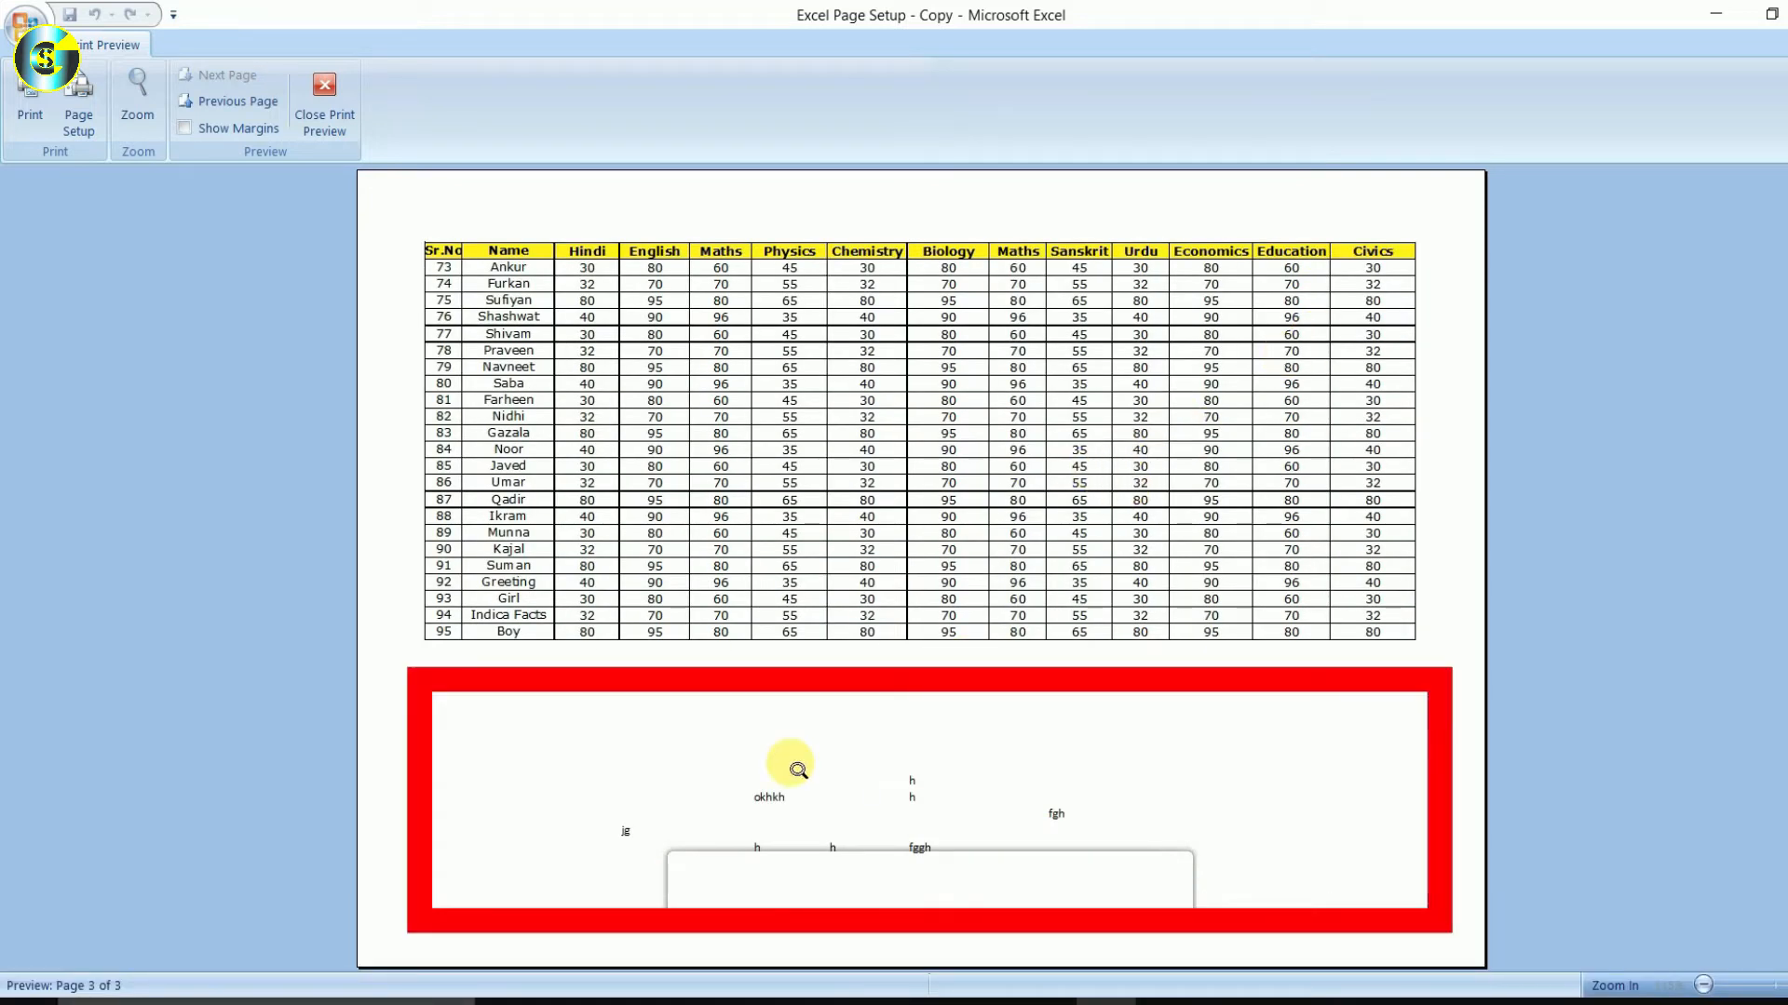
pyautogui.click(897, 838)
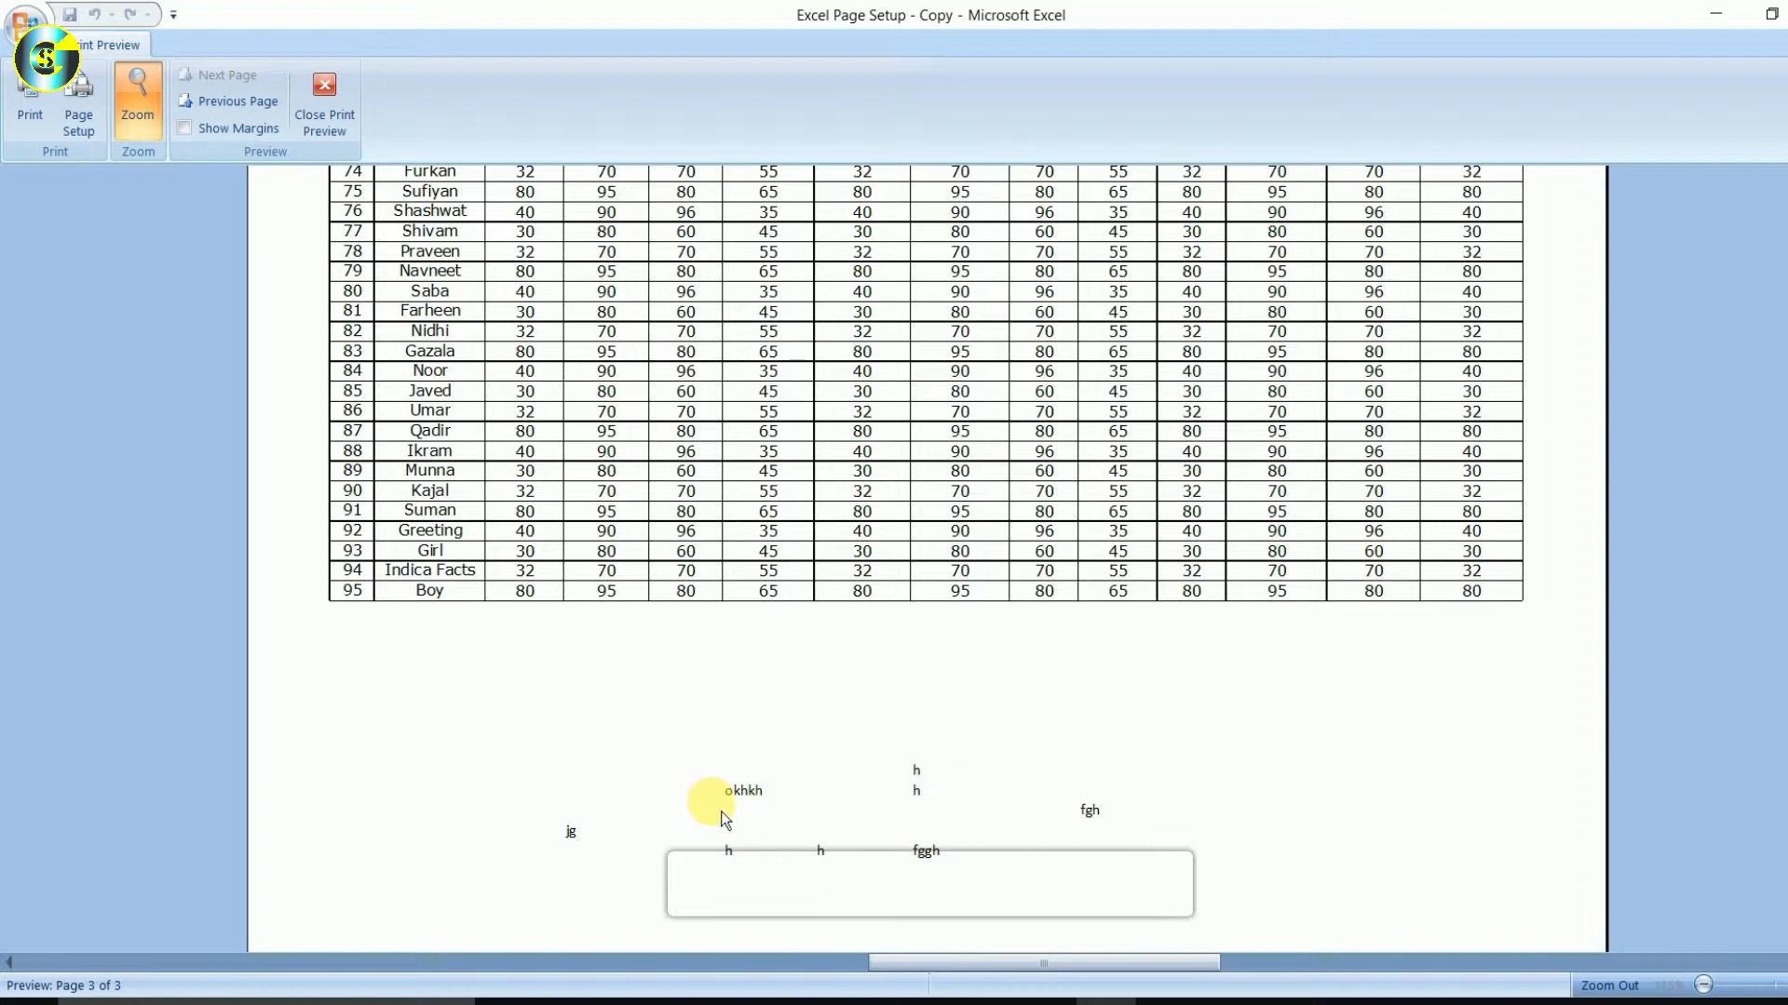
pyautogui.click(806, 793)
pyautogui.click(324, 102)
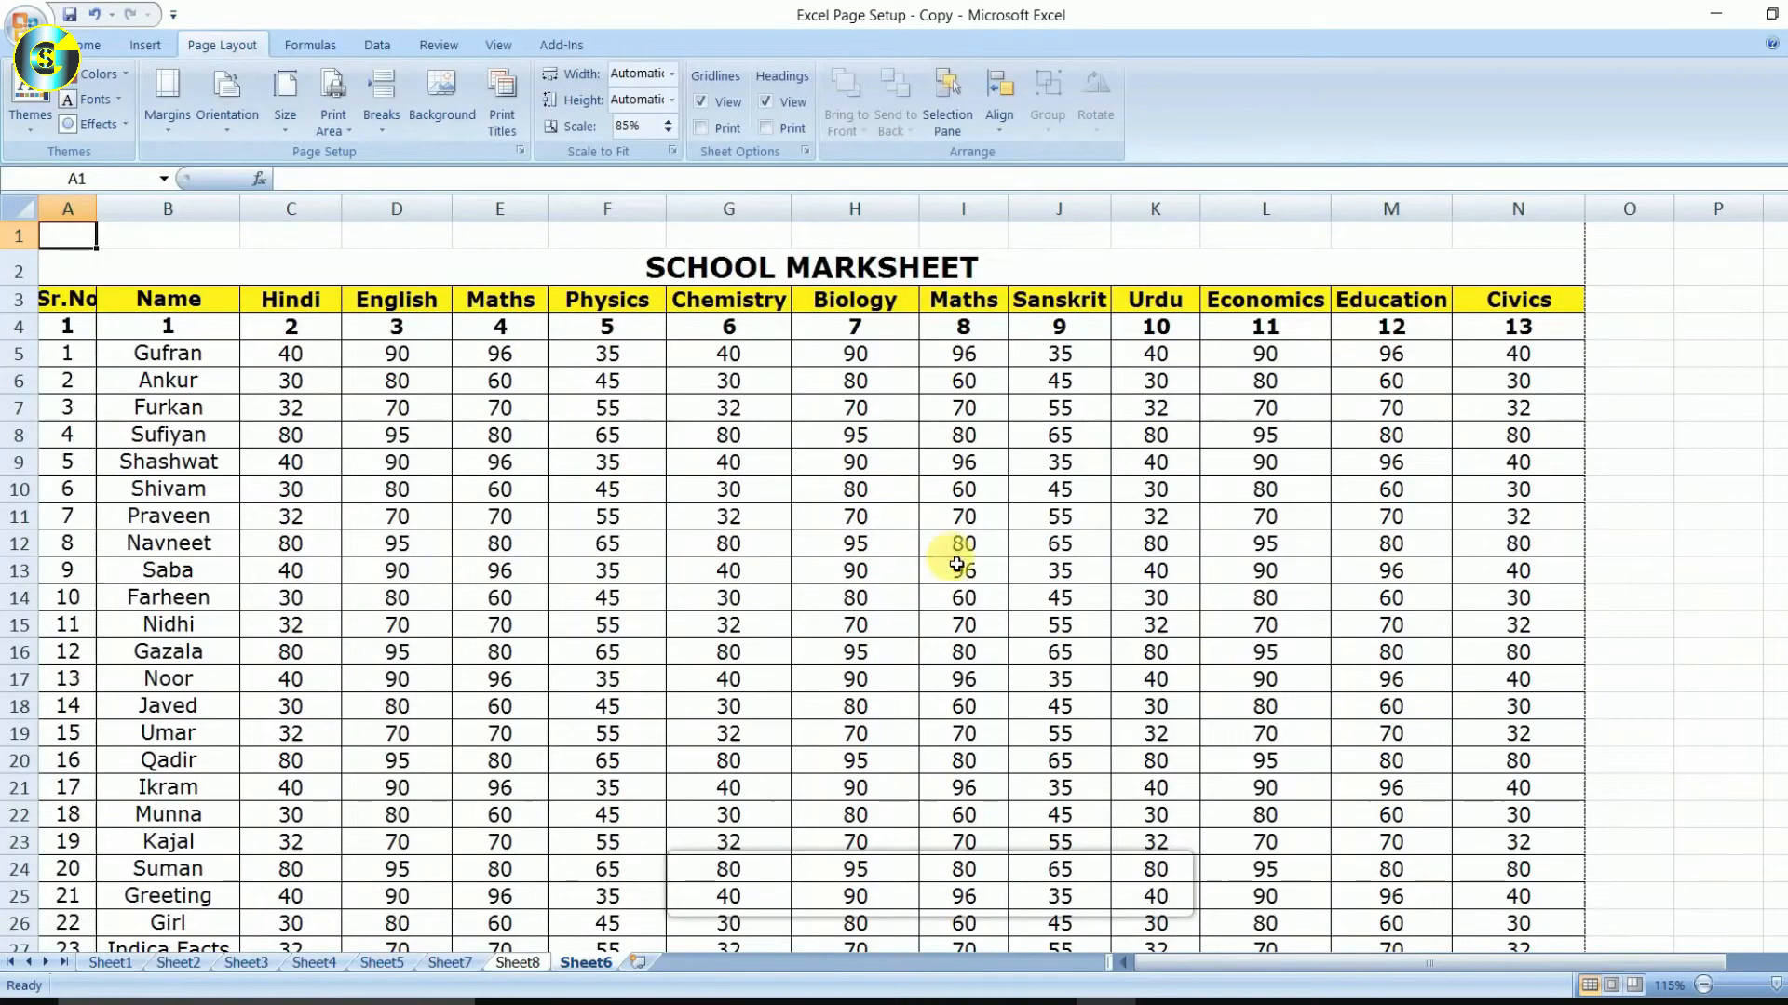
# Select the marksheet table from the Sr.No heading in A3 through N99 and set it as the print area.
pyautogui.click(633, 463)
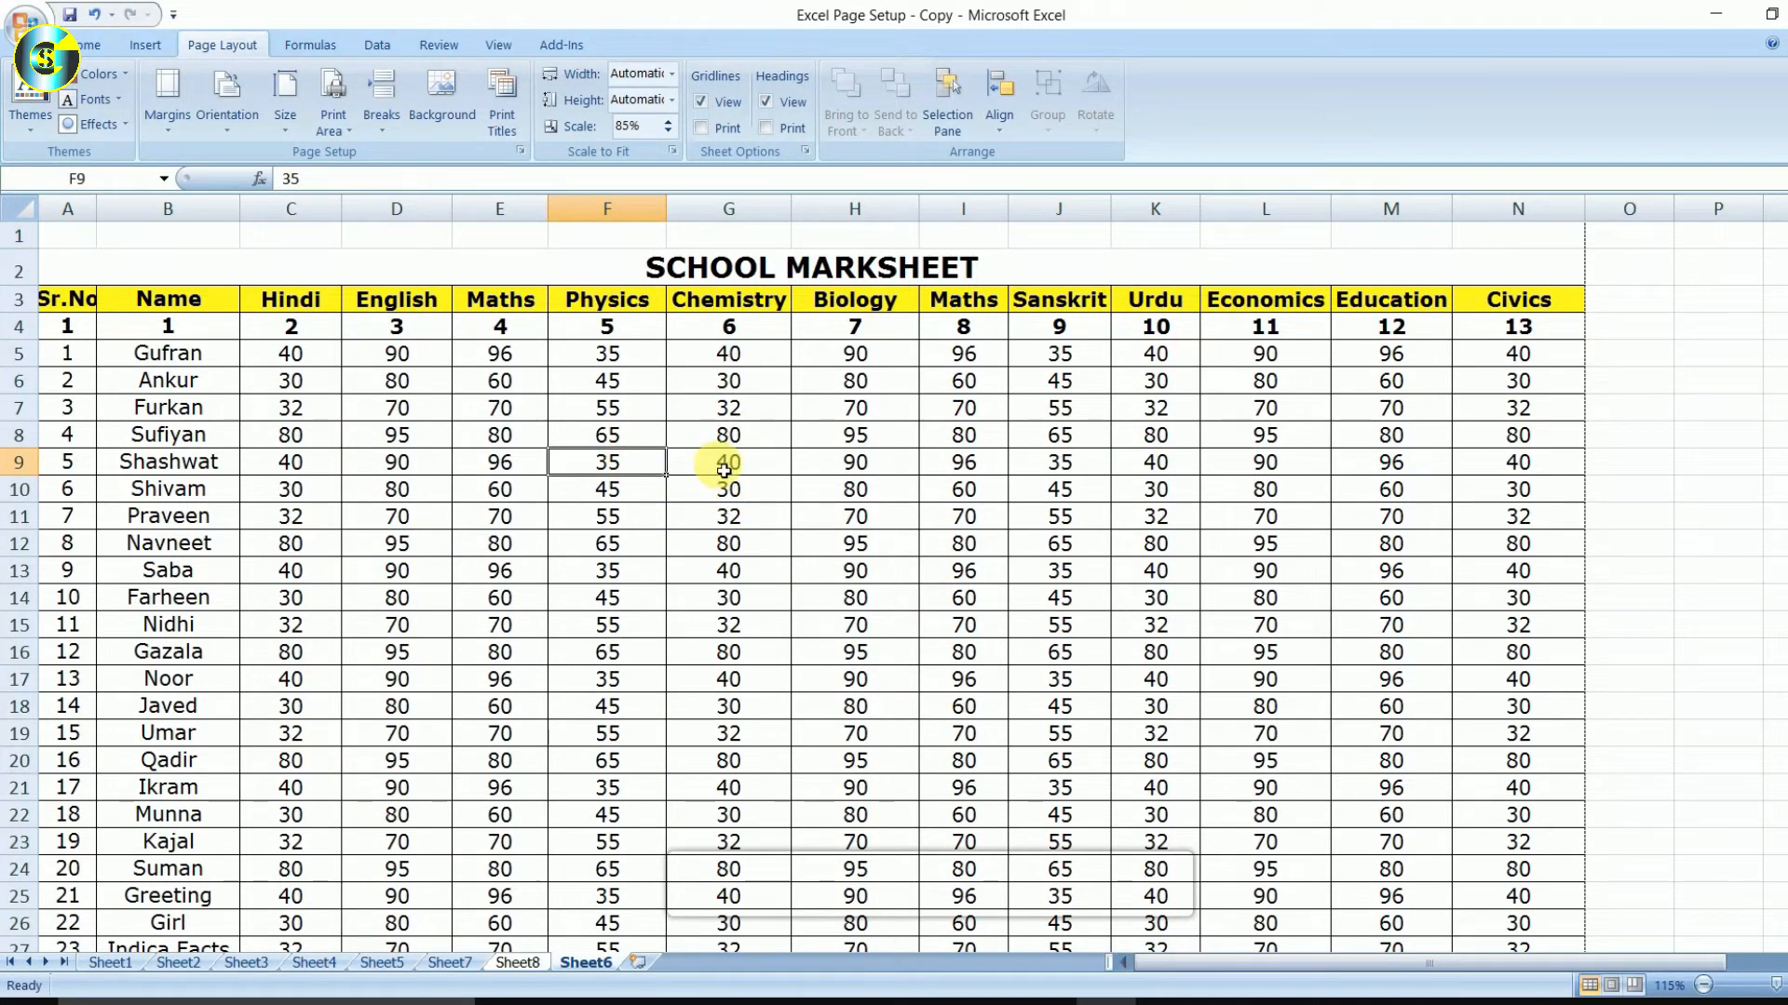
pyautogui.click(431, 300)
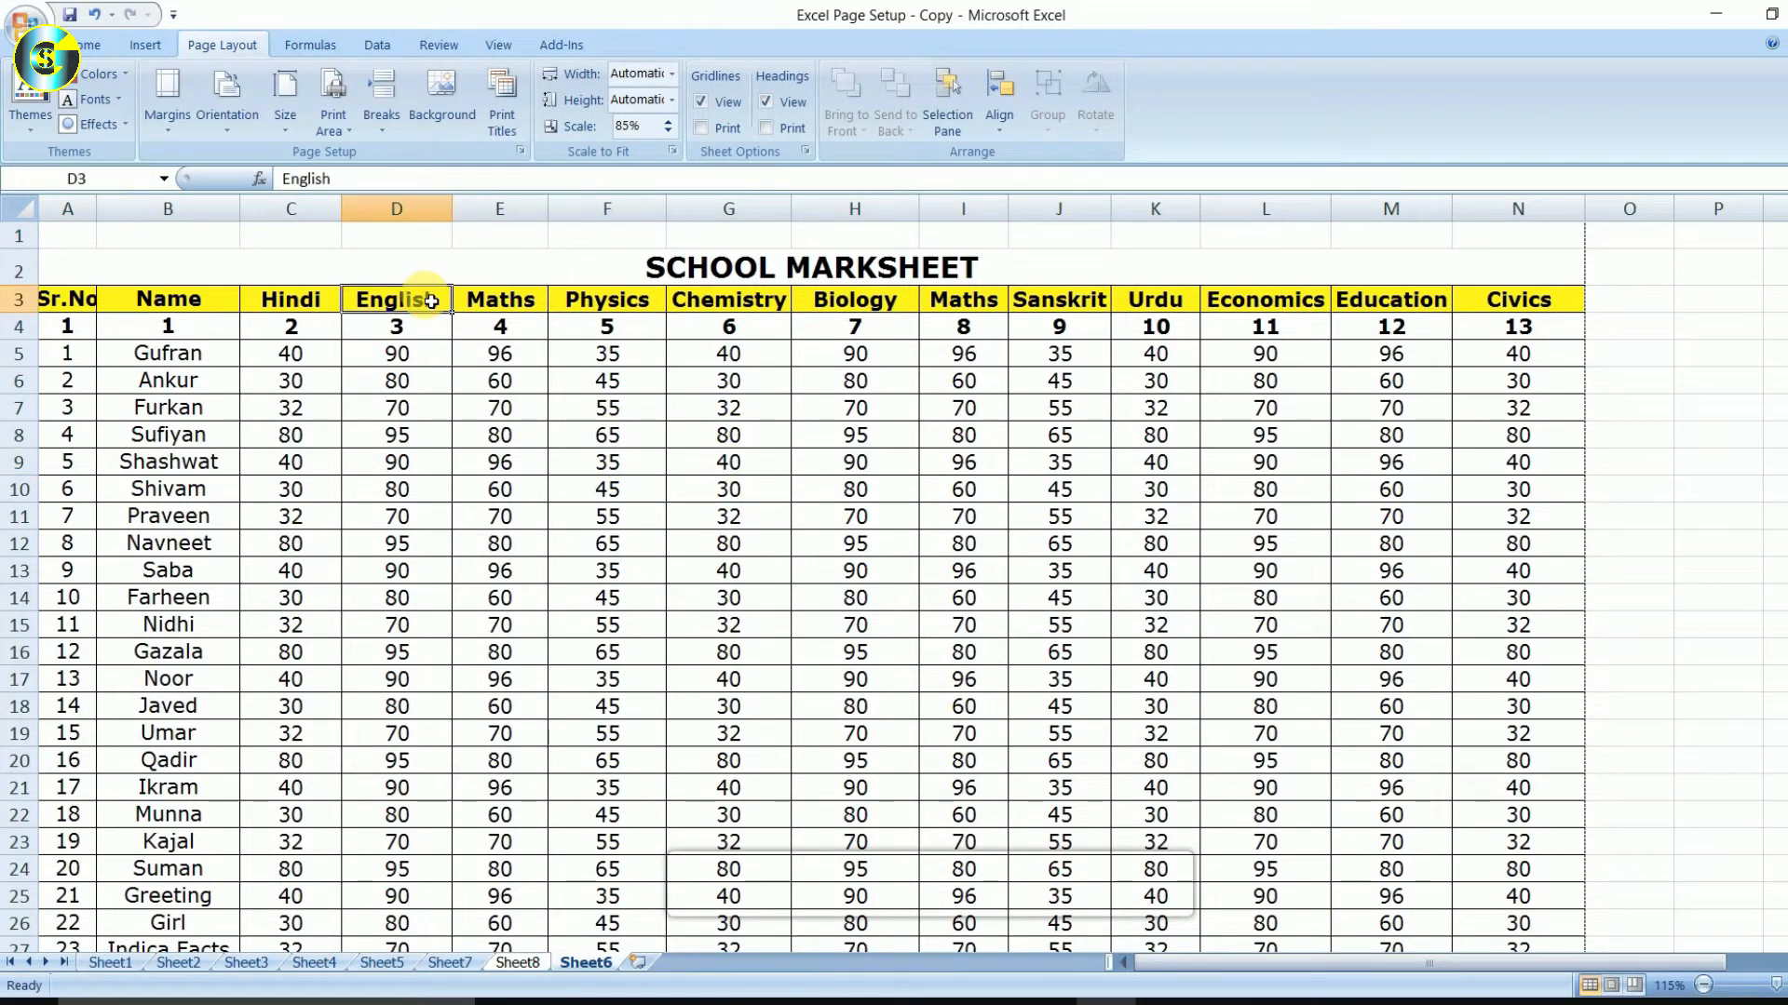
pyautogui.press('Home')
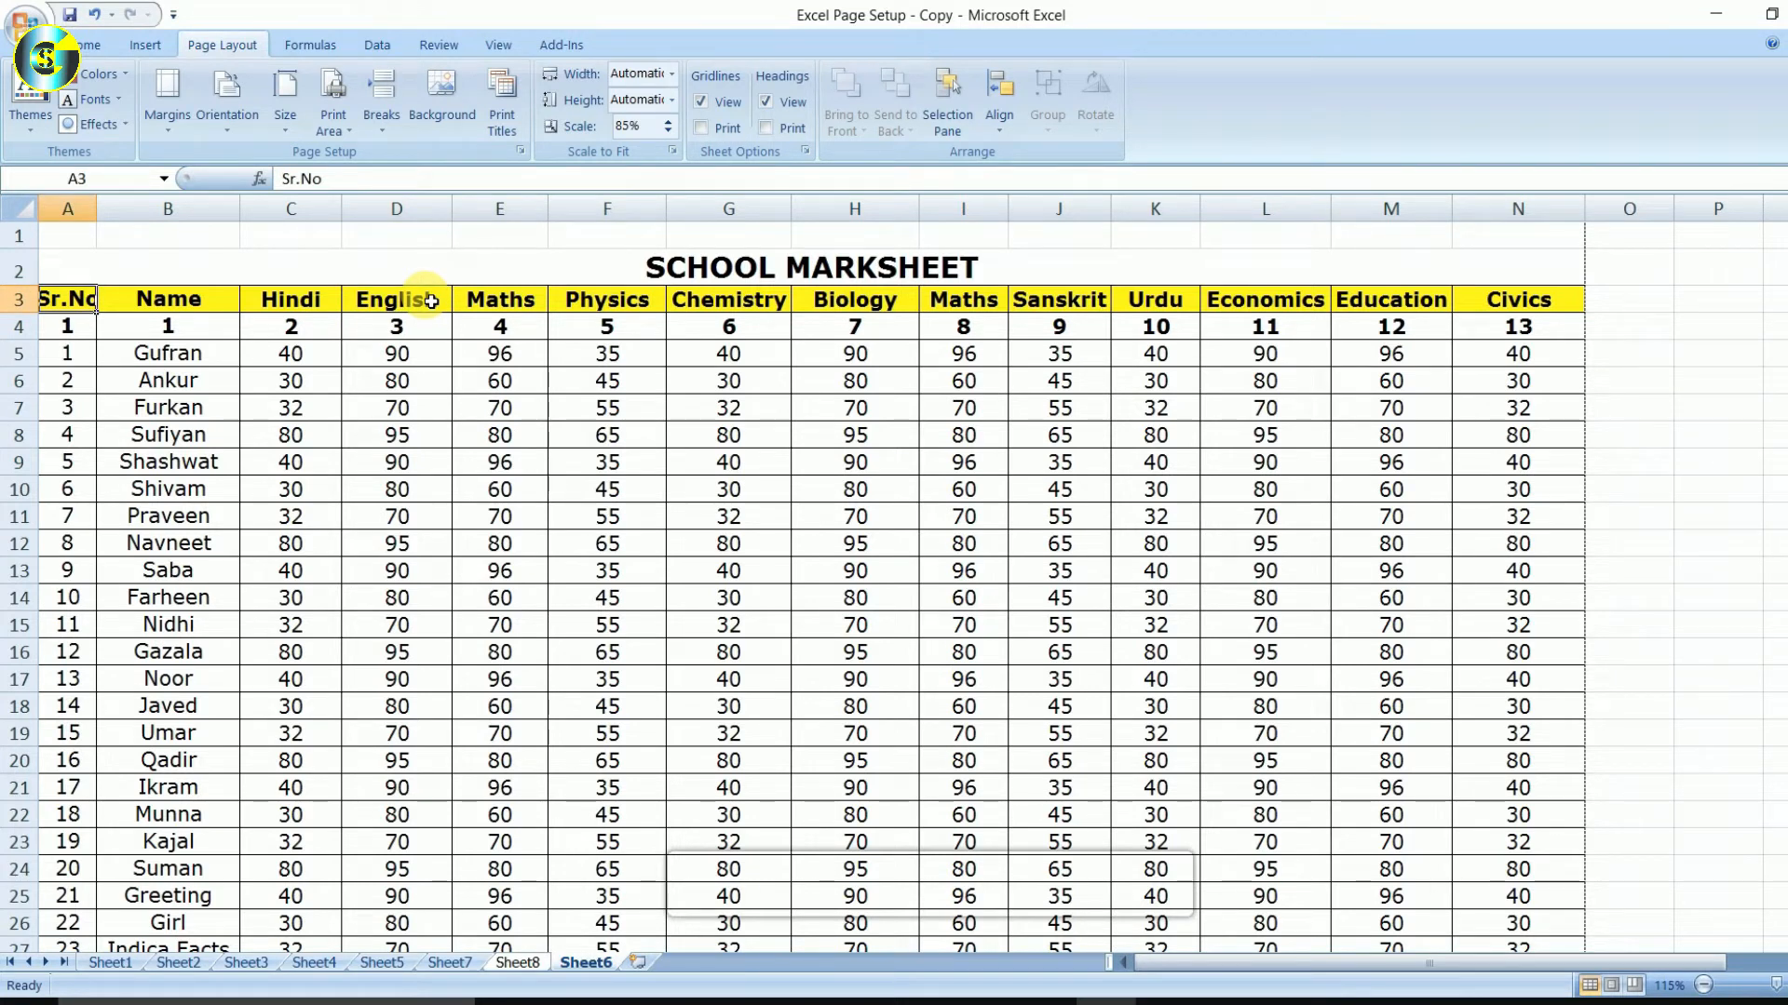
pyautogui.hotkey('ctrl', 'shift', 'Right')
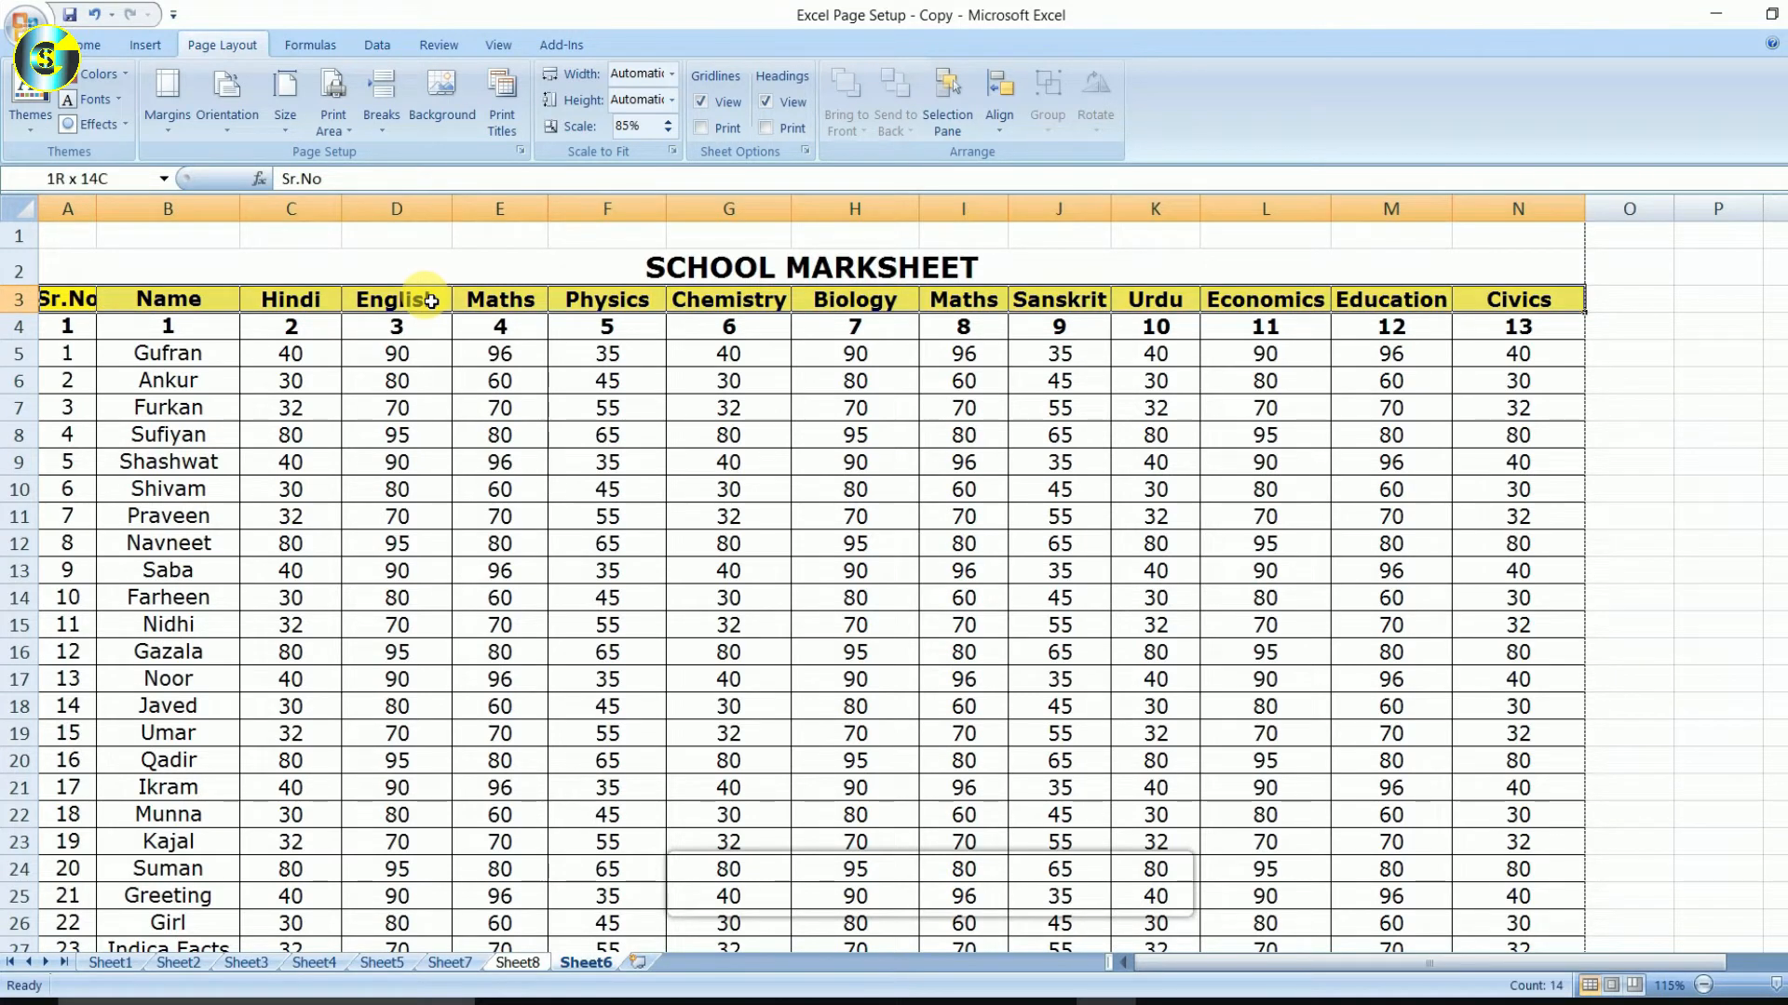
pyautogui.hotkey('ctrl', 'shift', 'Down')
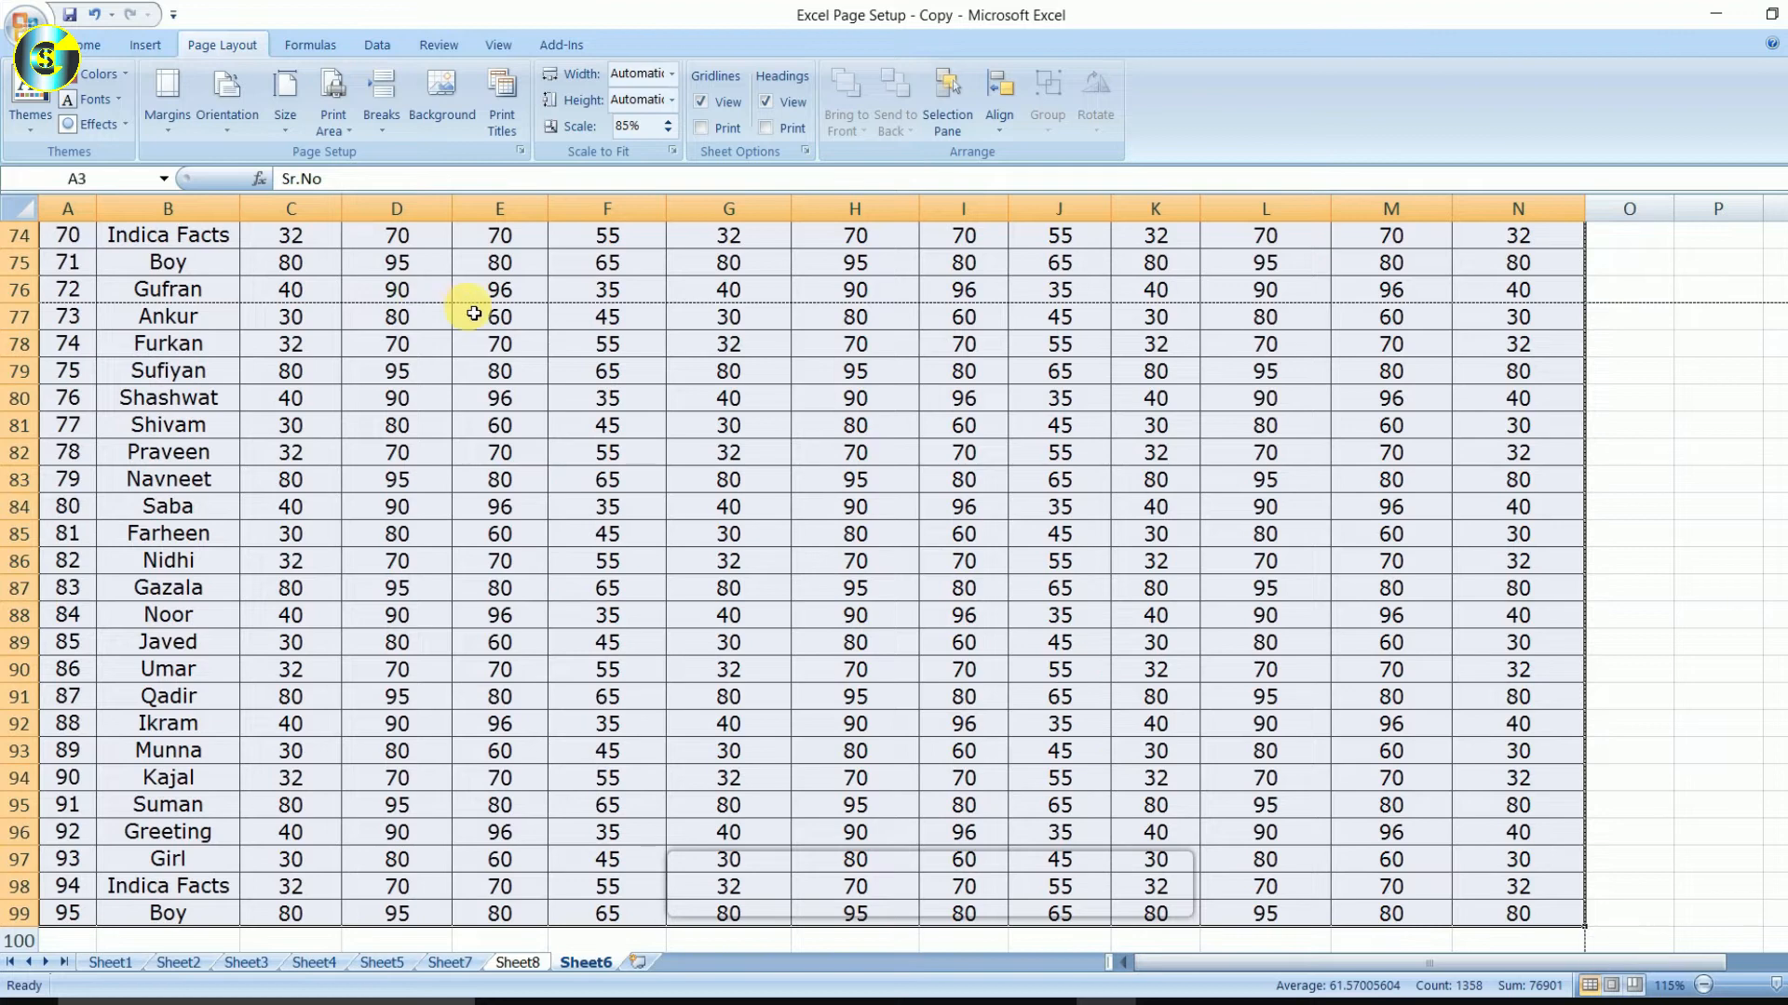
pyautogui.scroll(-2, 730, 450)
pyautogui.scroll(-4, 840, 508)
pyautogui.scroll(2, 858, 483)
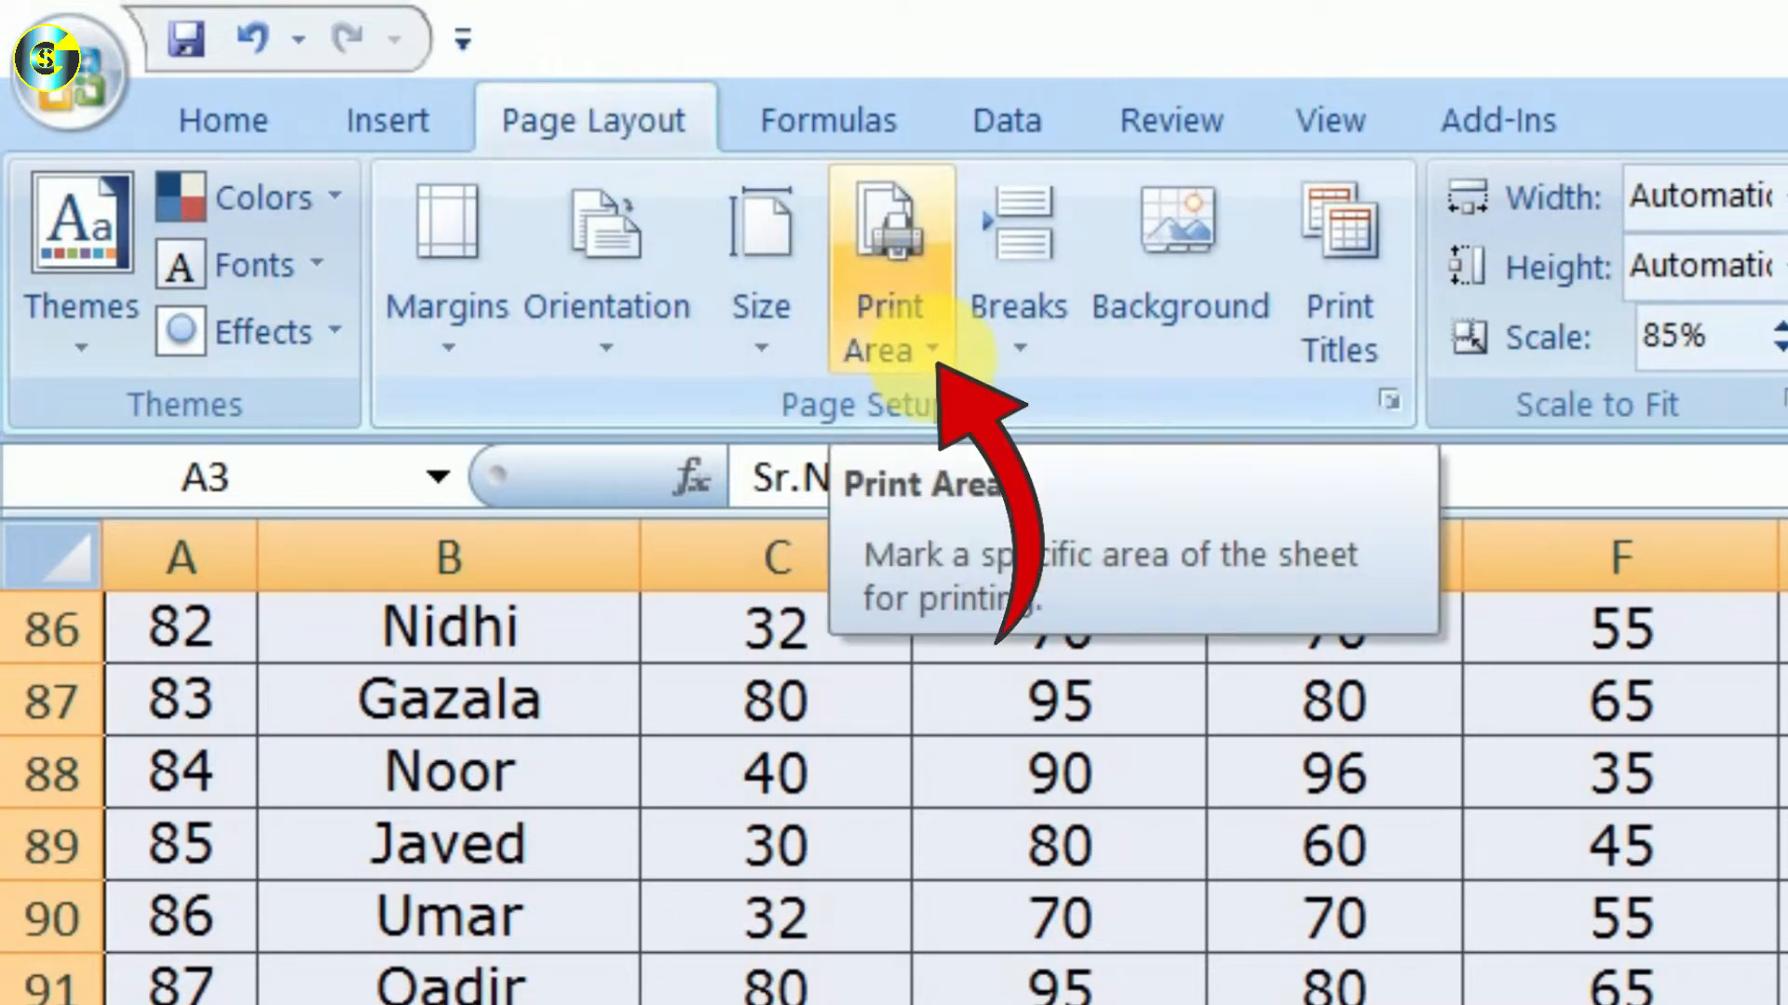
pyautogui.click(931, 355)
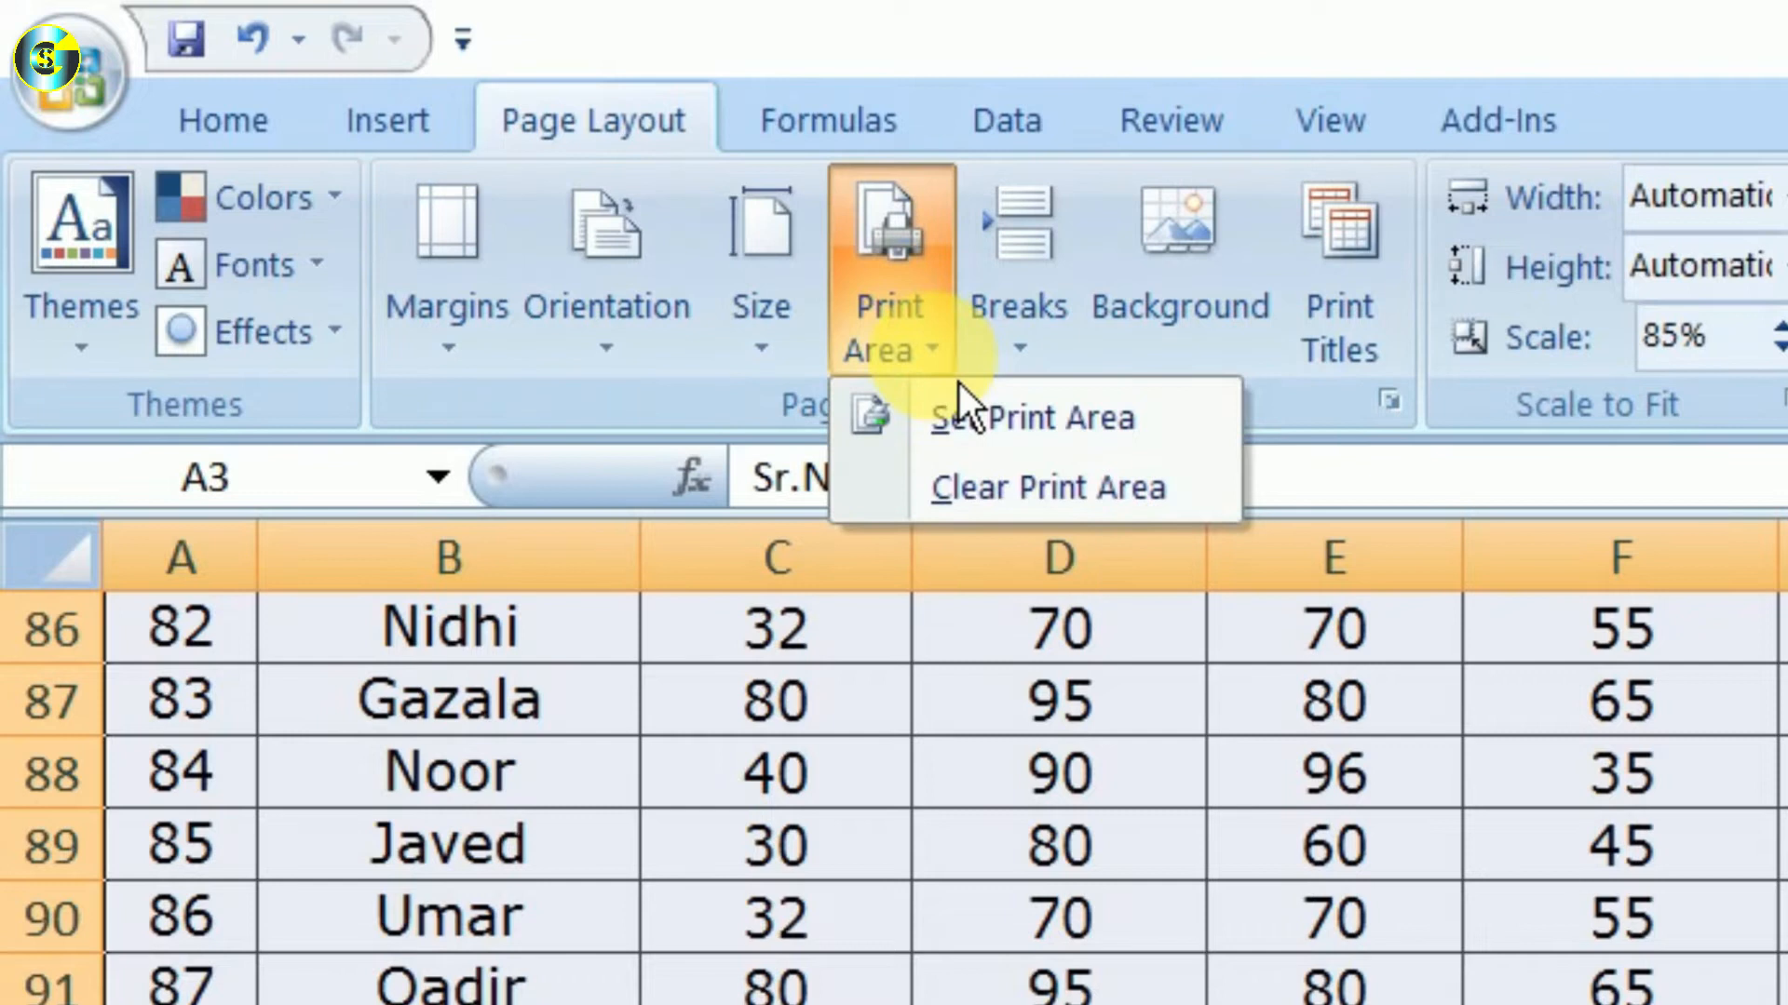
pyautogui.click(968, 447)
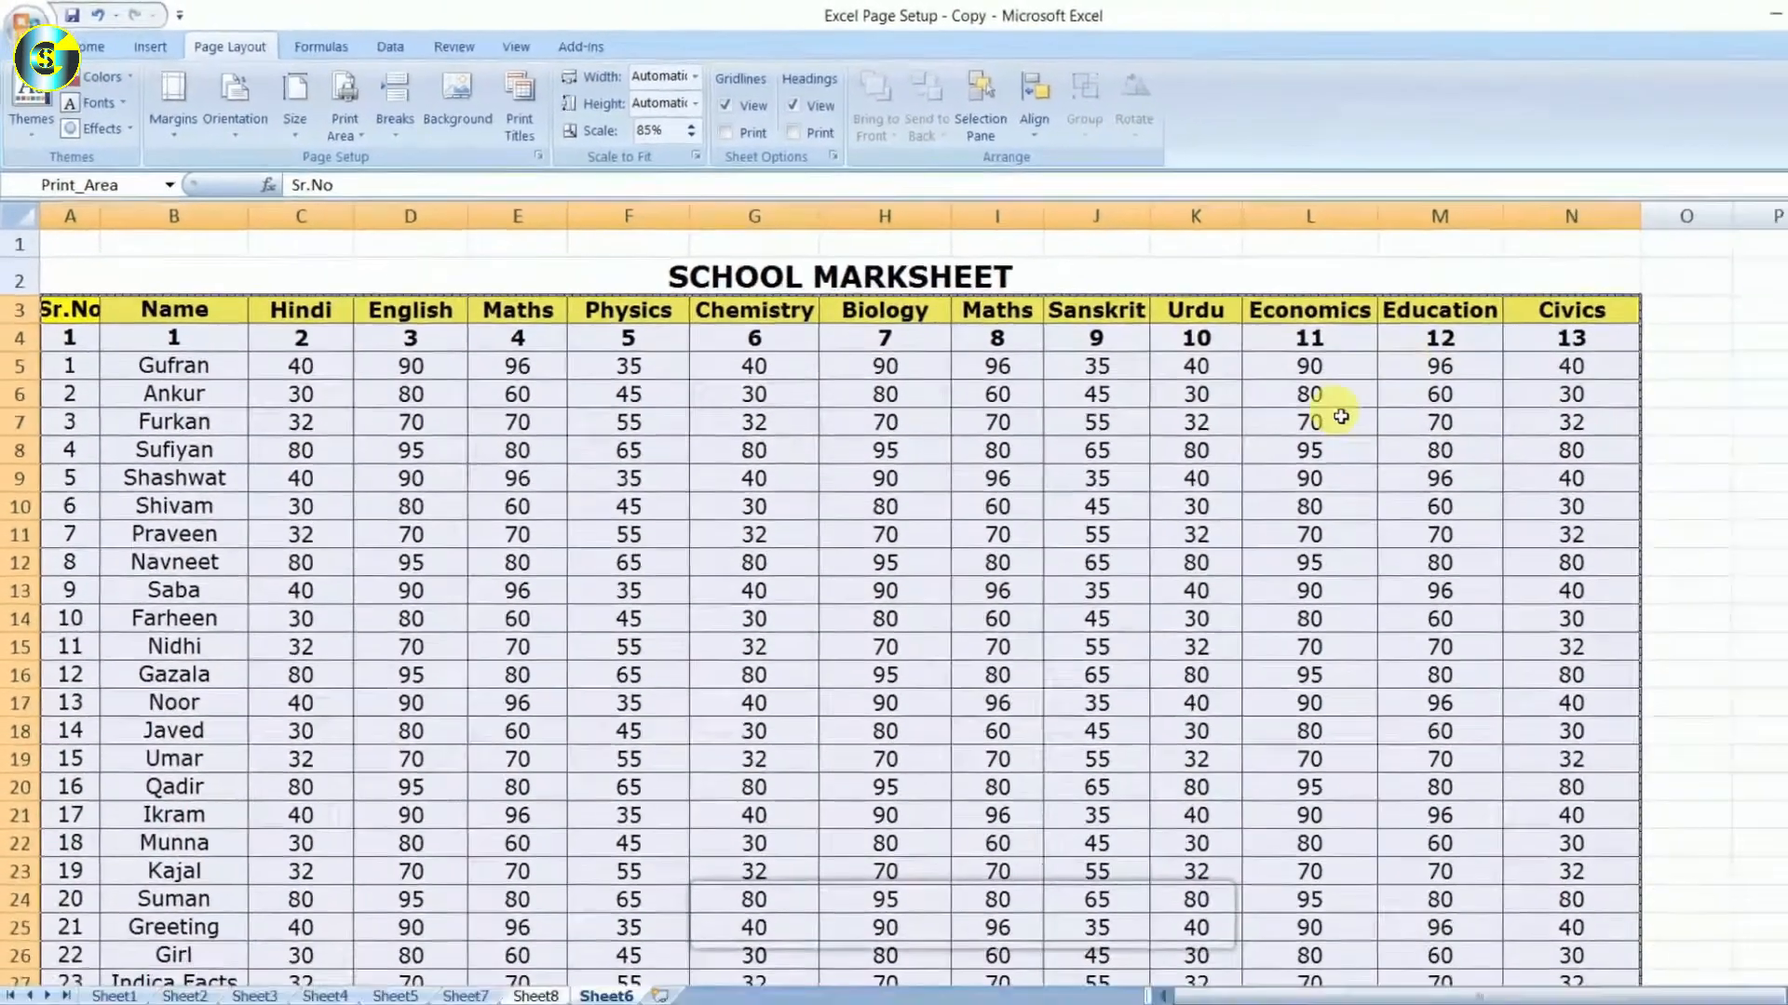
# Check the print area's boundary on the sheet and in the print preview pages, and close the preview.
pyautogui.scroll(-11, 1211, 400)
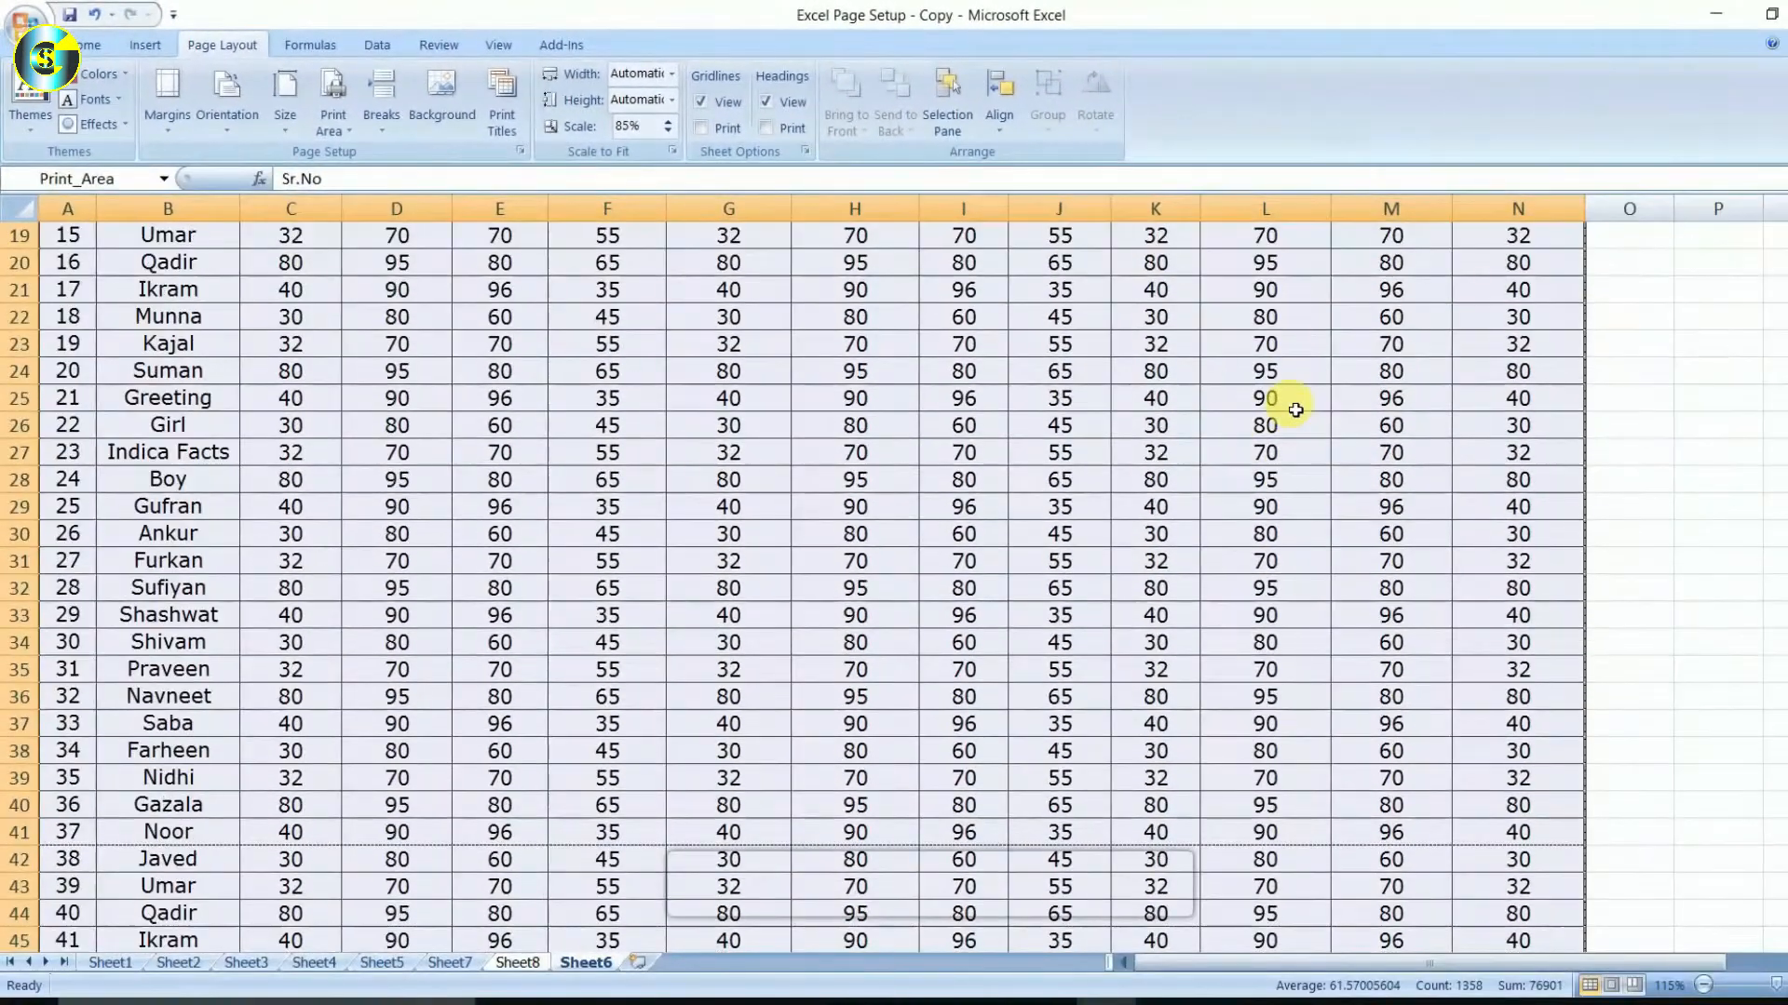
pyautogui.scroll(-19, 1296, 410)
pyautogui.scroll(-1, 1090, 363)
pyautogui.scroll(1, 1128, 351)
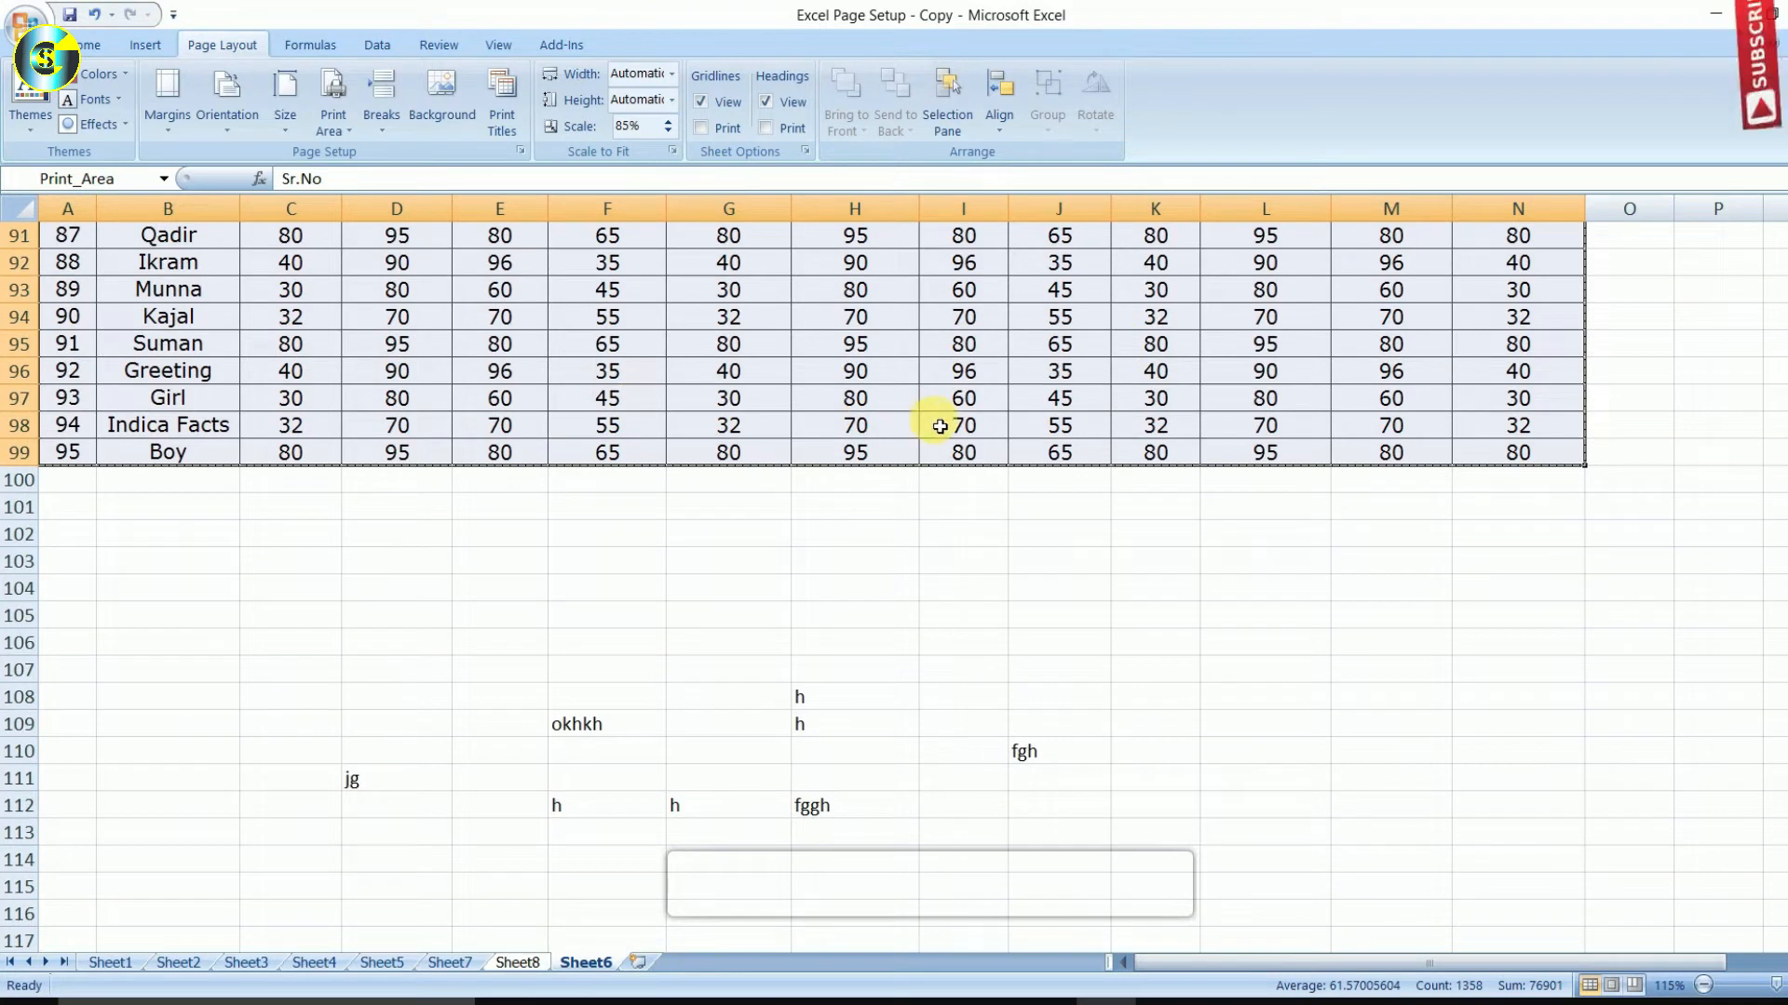
pyautogui.scroll(10, 1086, 419)
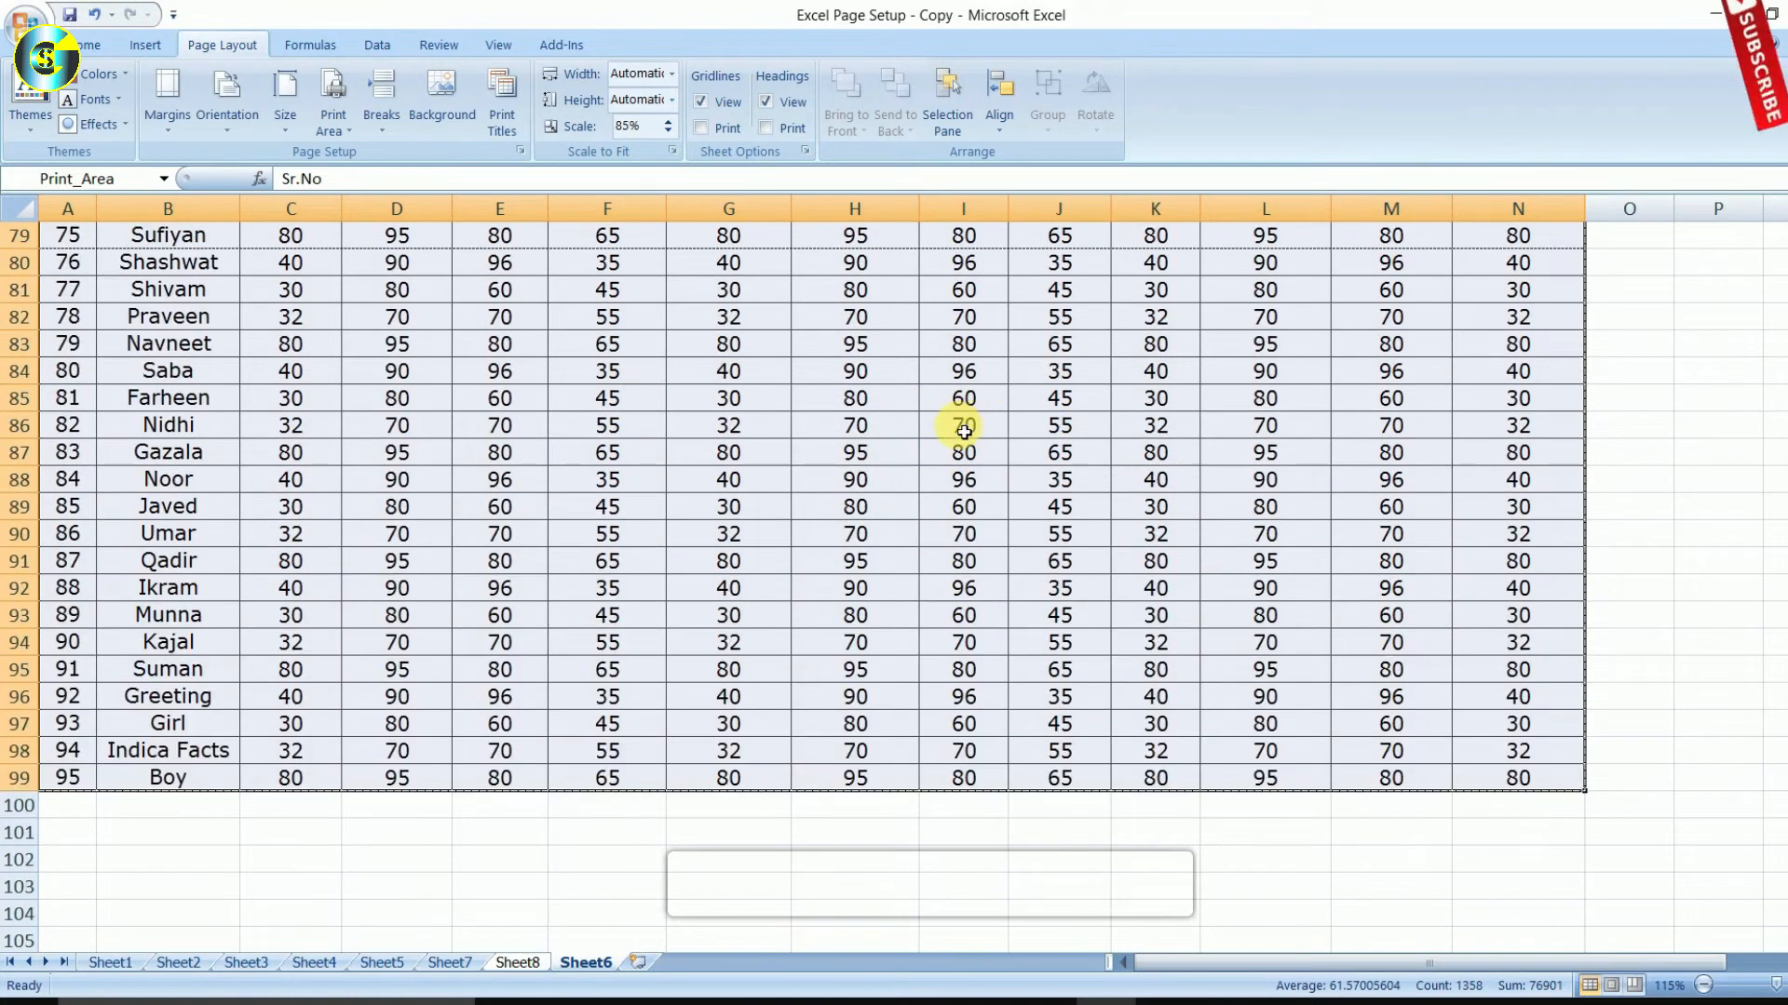
pyautogui.scroll(20, 964, 444)
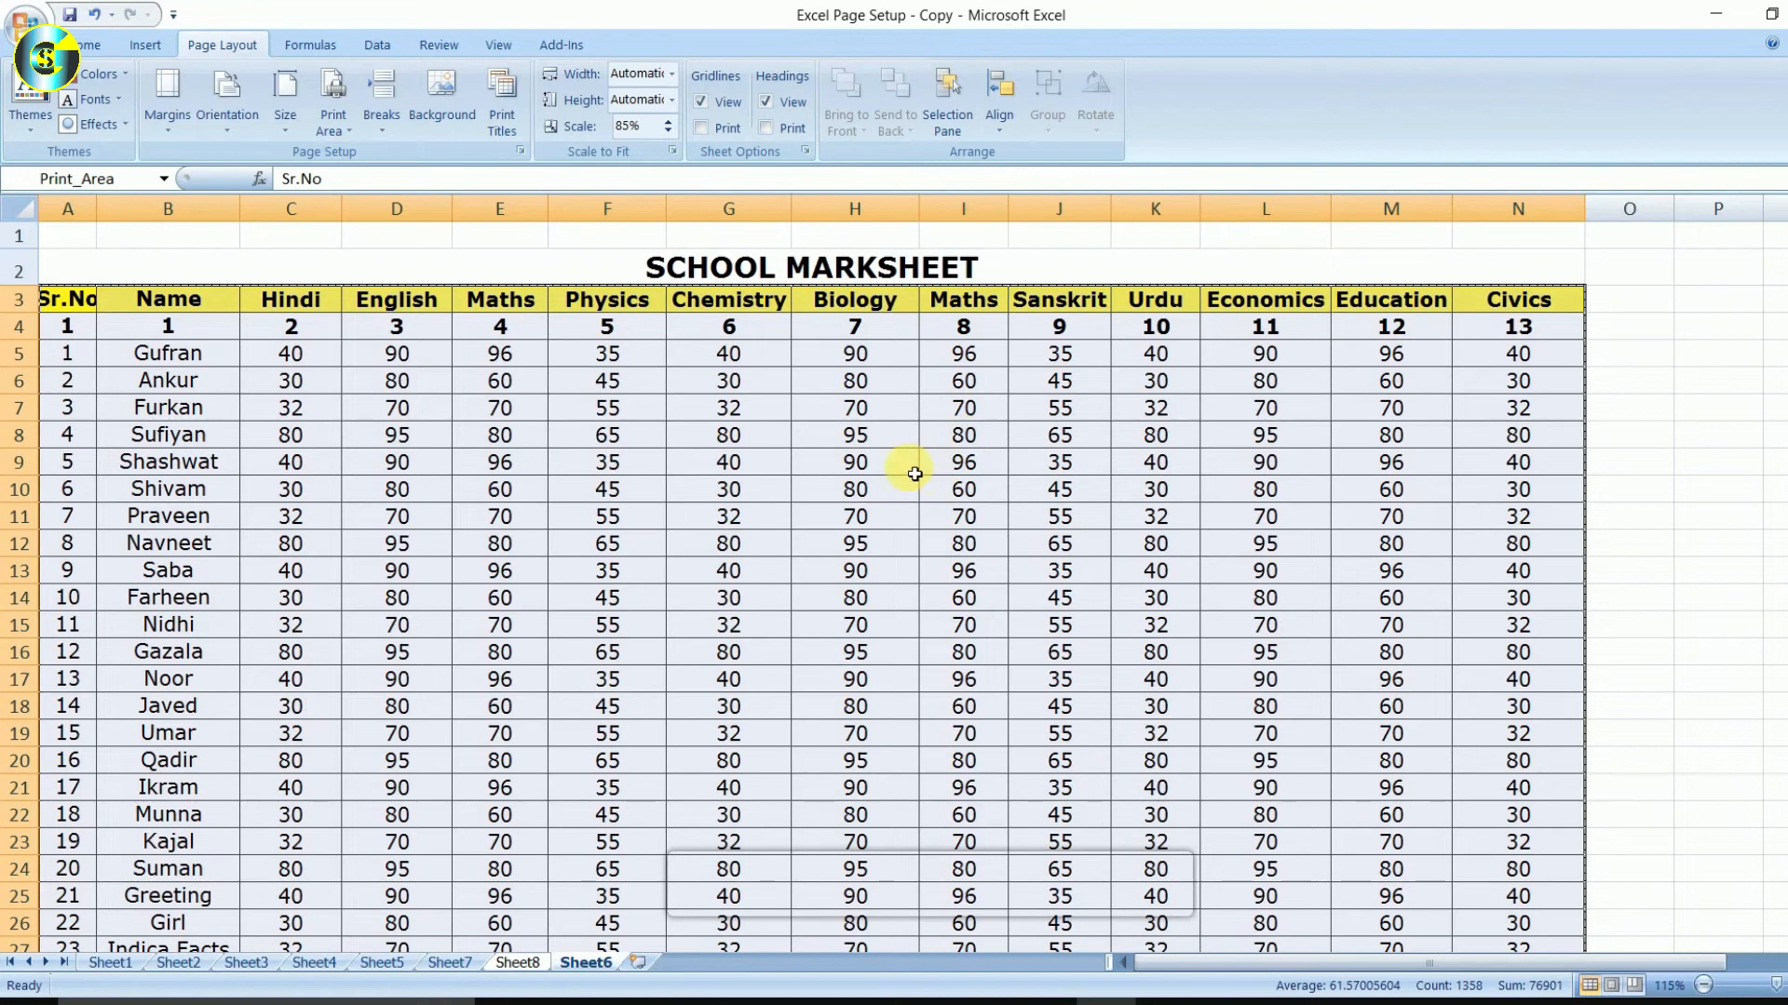
pyautogui.hotkey('ctrl', 'F2')
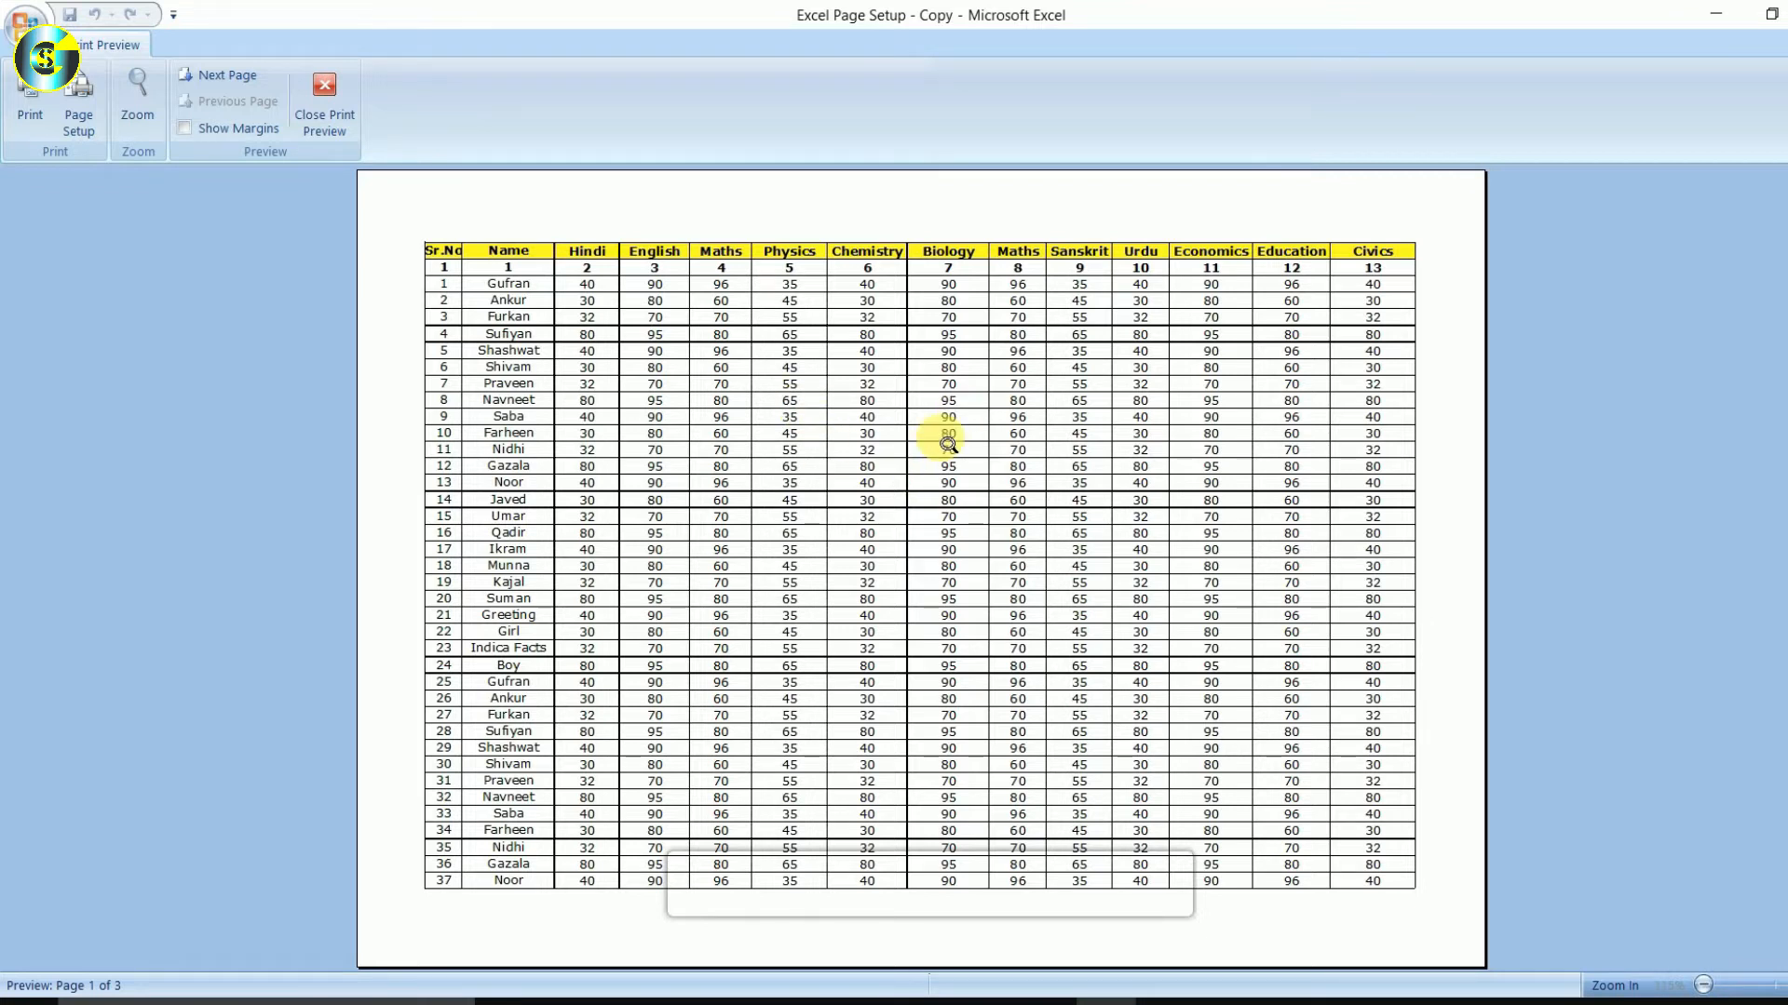
pyautogui.scroll(-2, 948, 445)
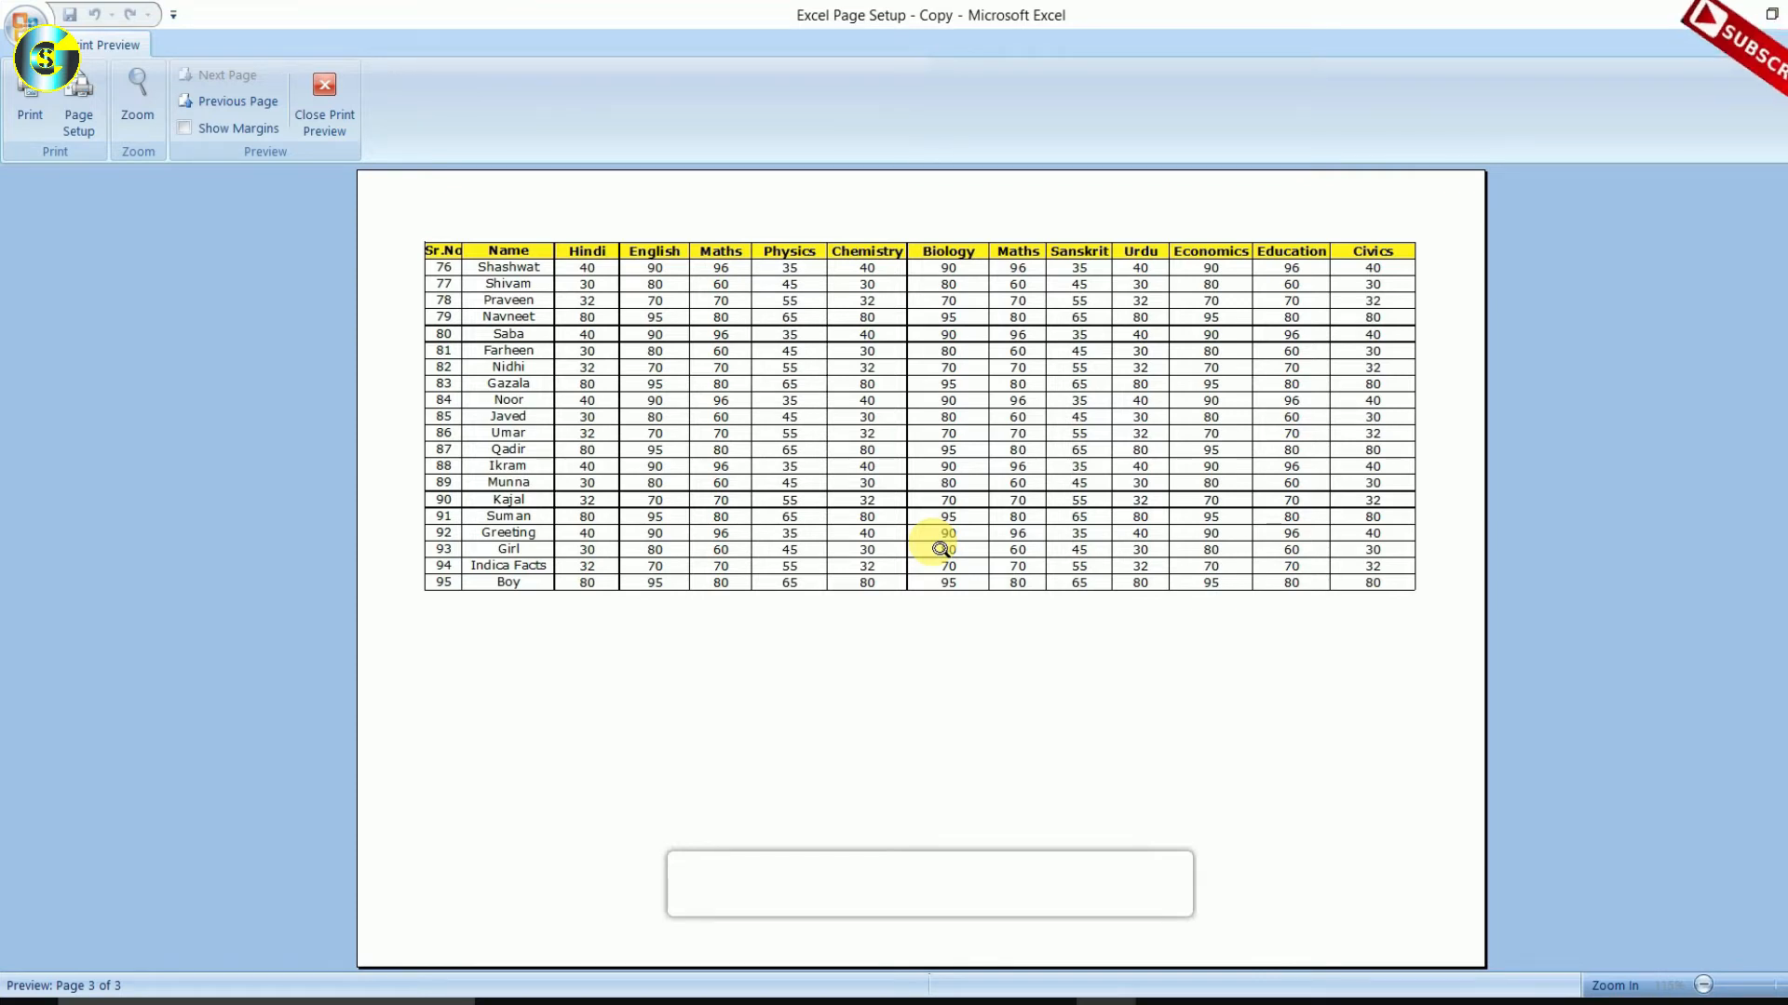
pyautogui.scroll(2, 940, 549)
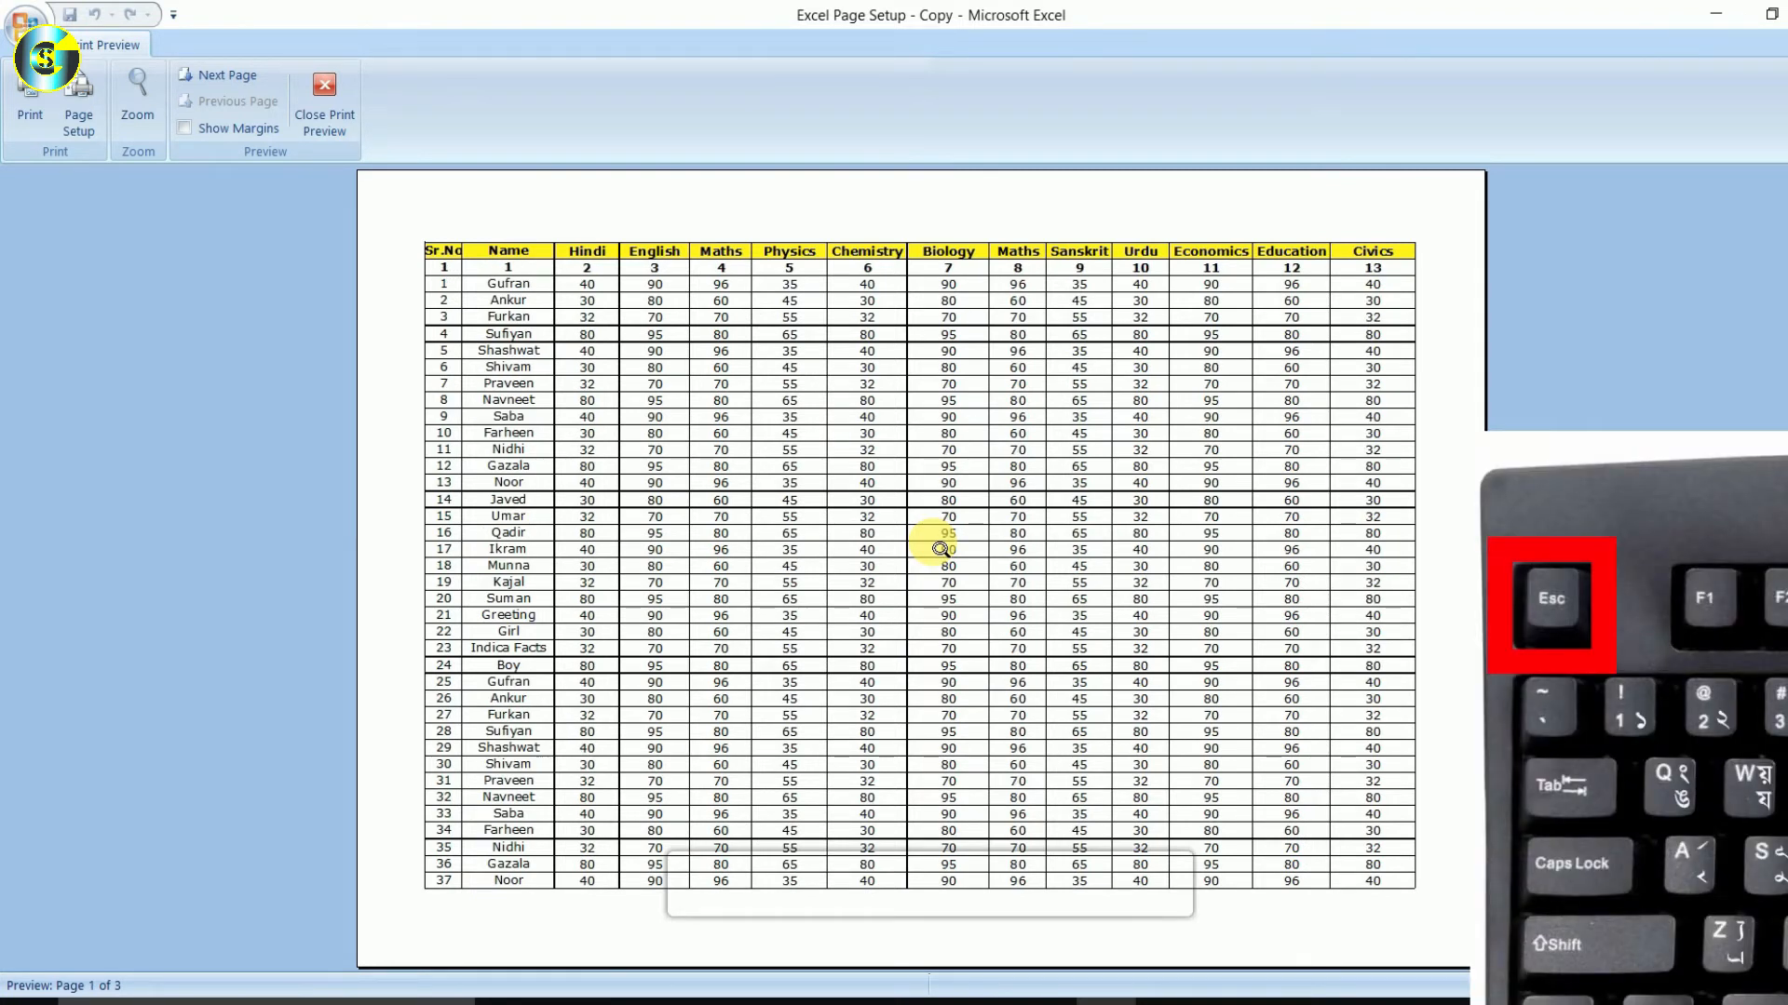
pyautogui.press('Escape')
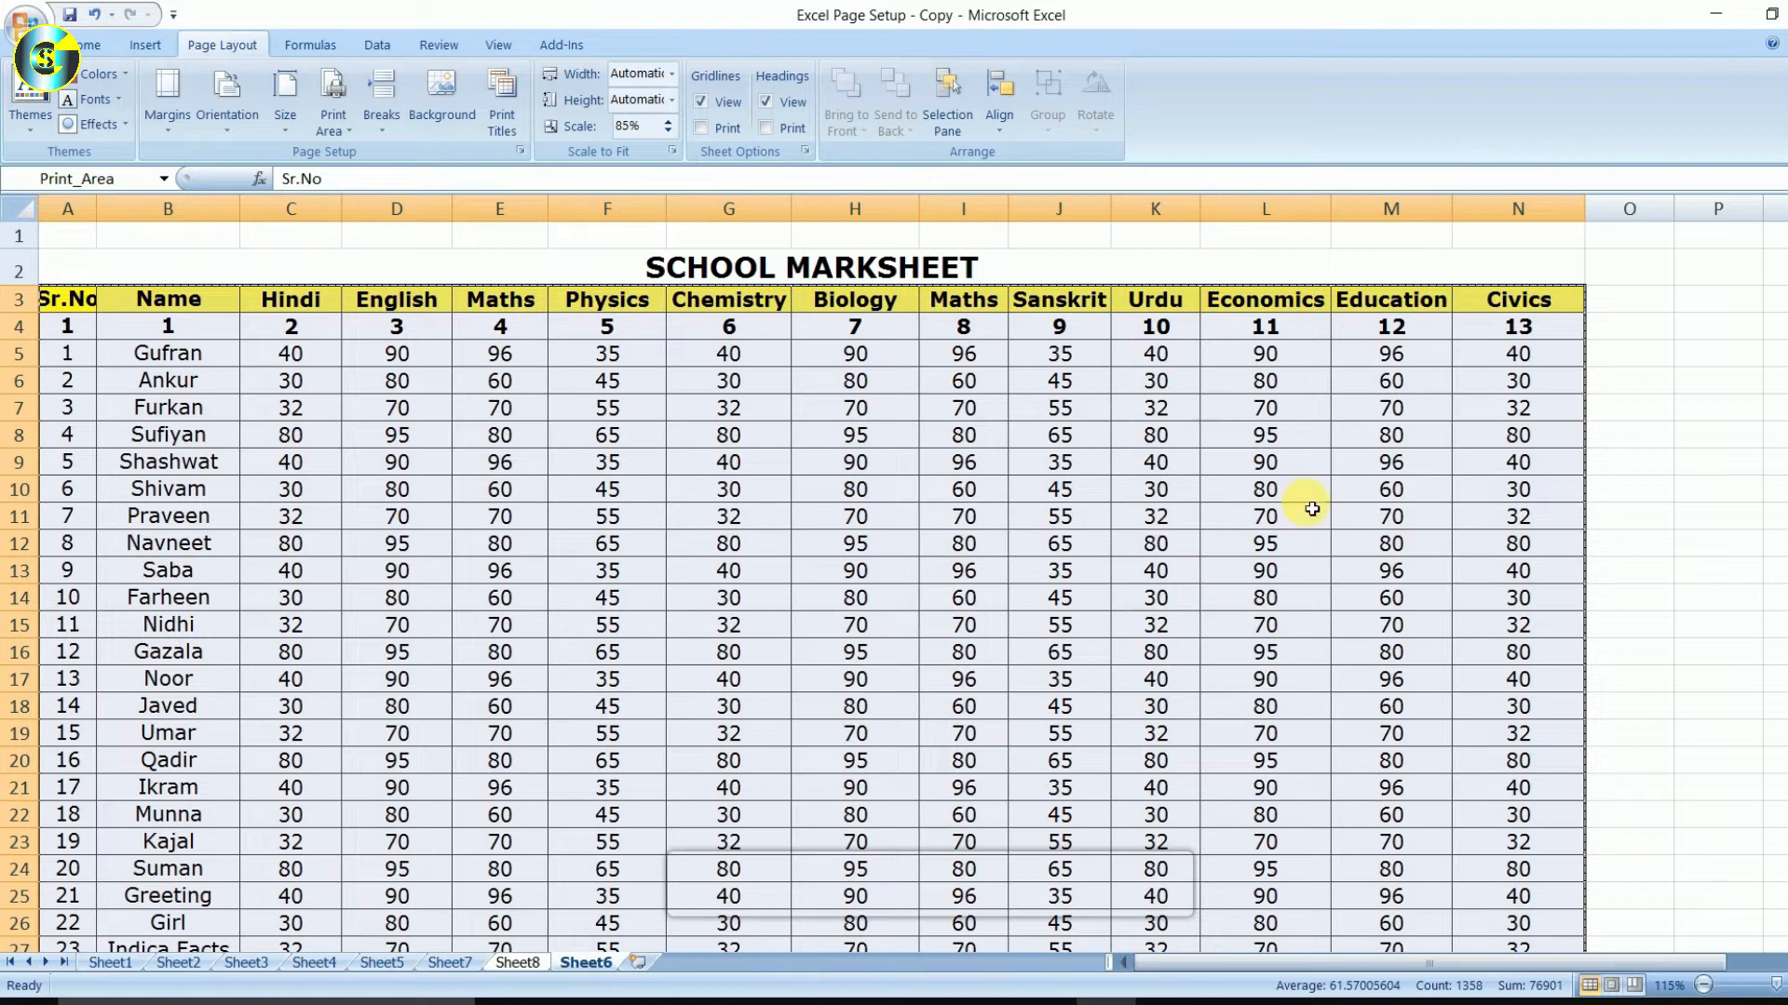
# Clear the sheet's print area and deselect the table.
pyautogui.scroll(-15, 1262, 548)
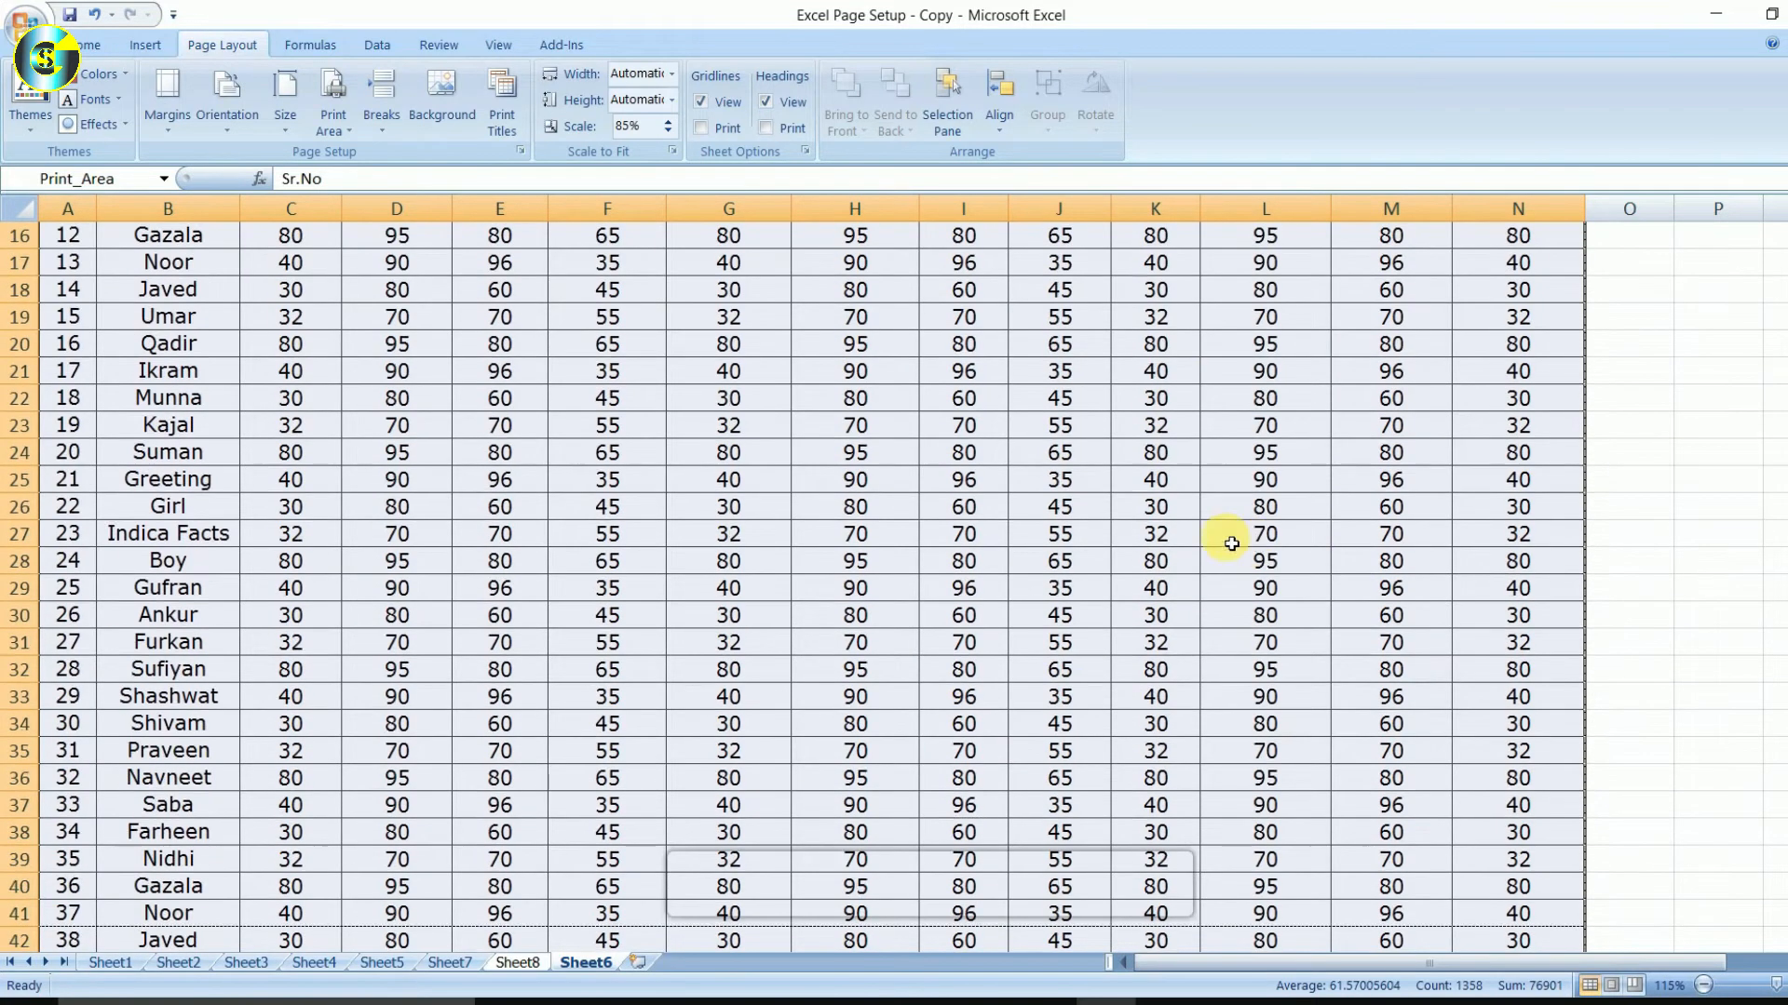
pyautogui.scroll(-11, 1065, 562)
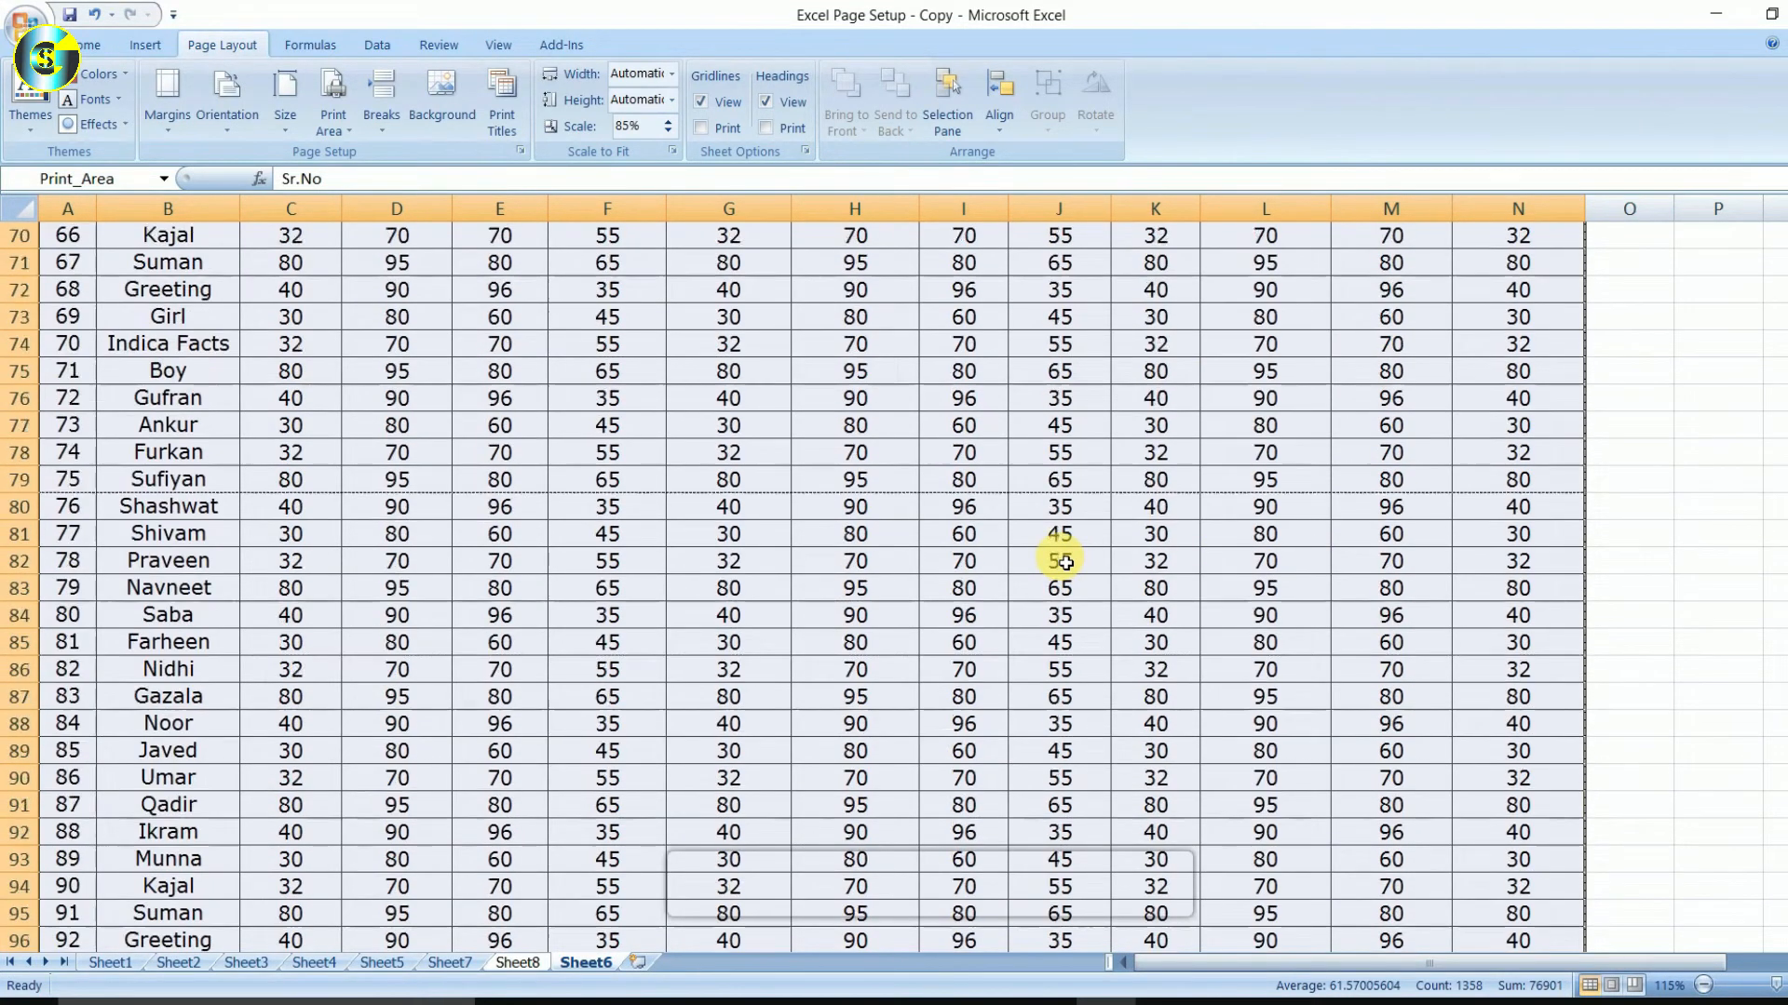
pyautogui.scroll(-2, 1065, 562)
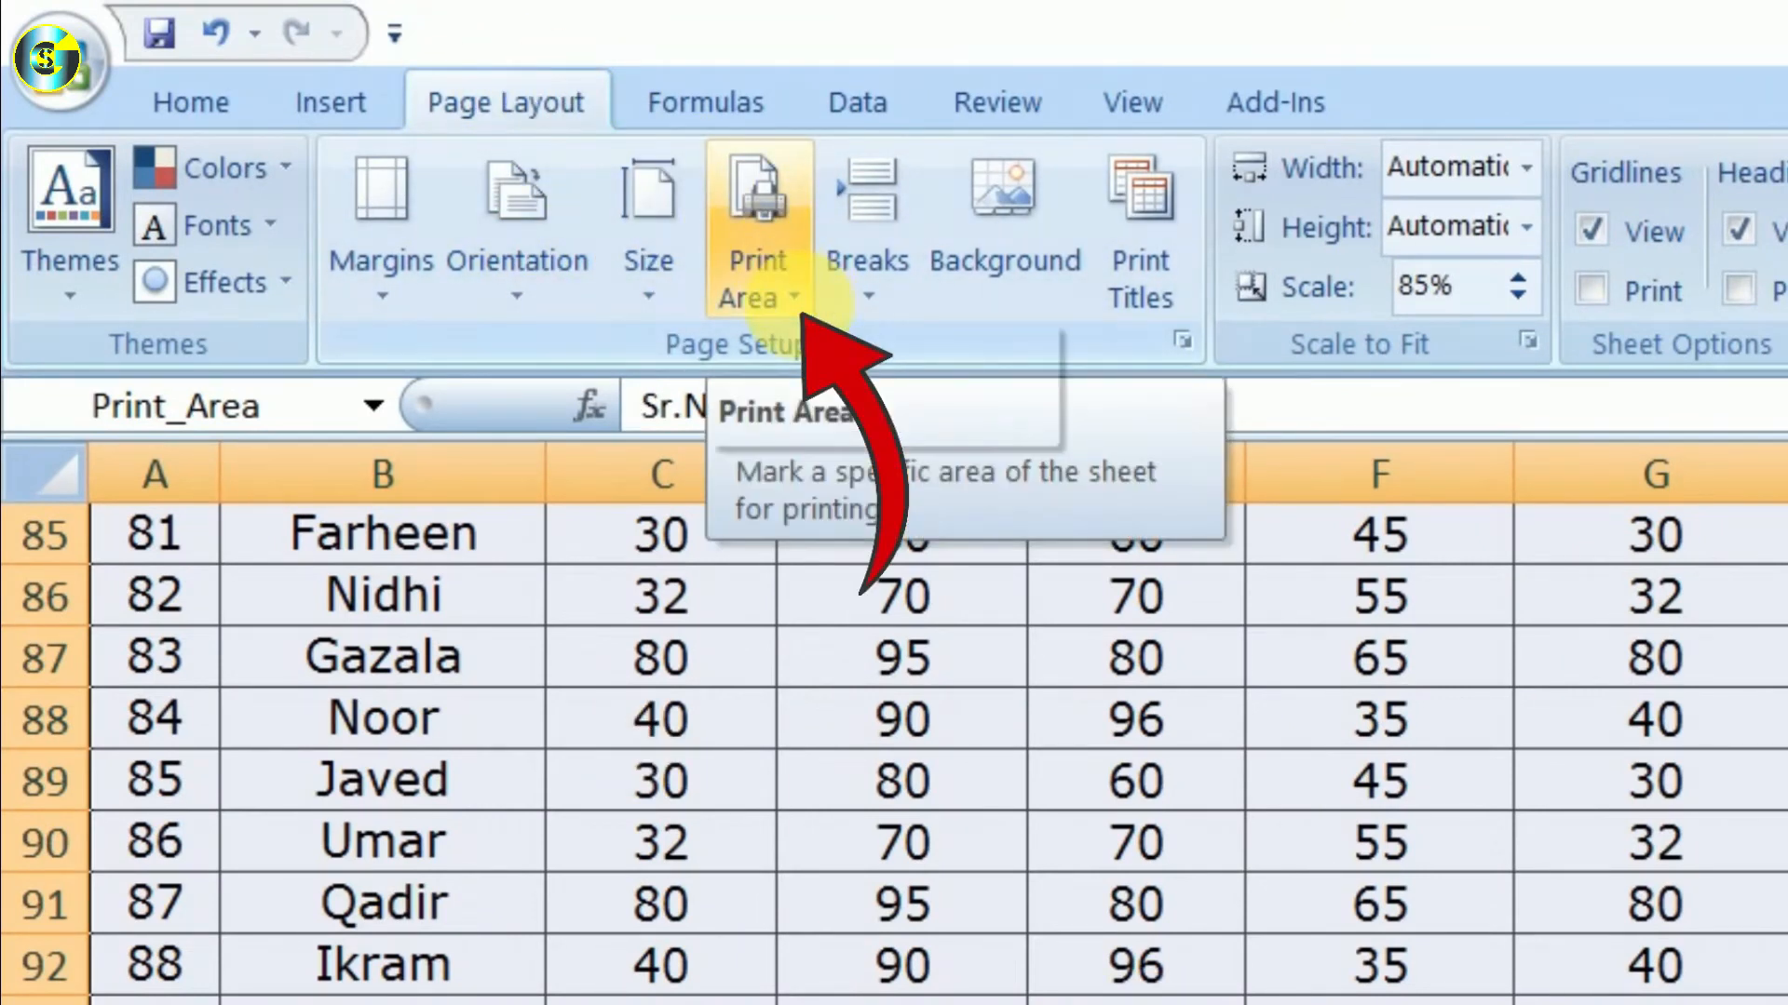
pyautogui.click(807, 298)
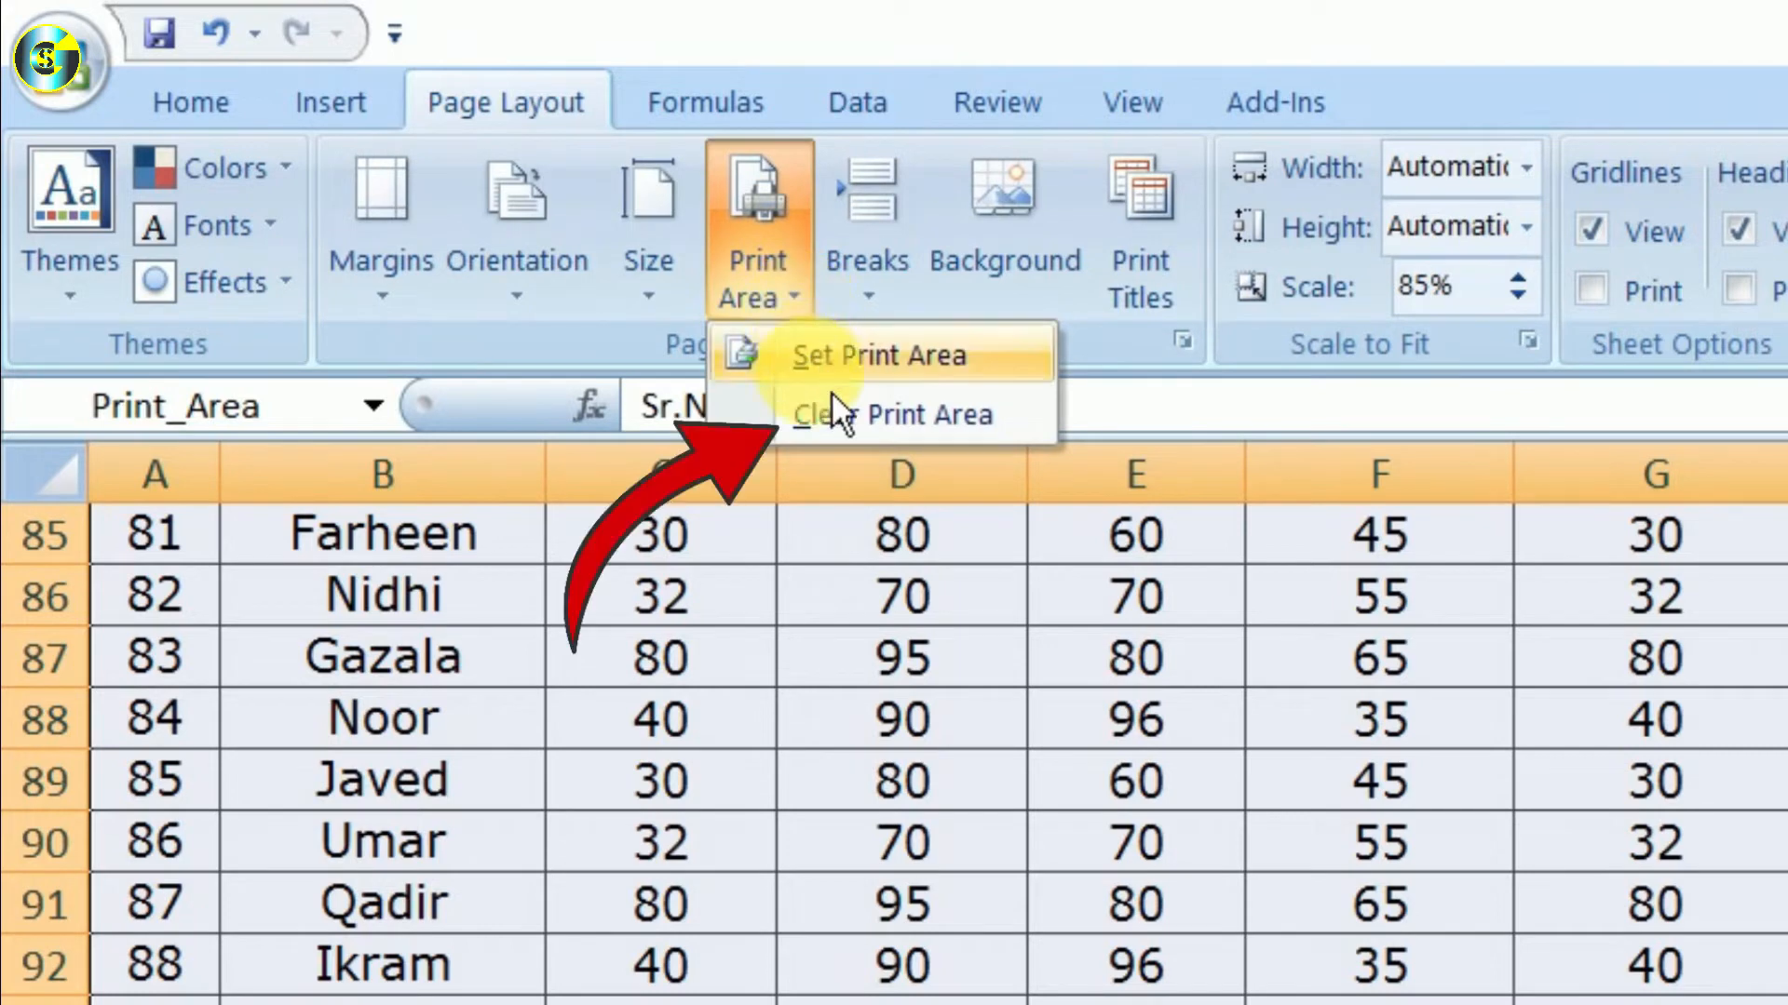
pyautogui.click(907, 414)
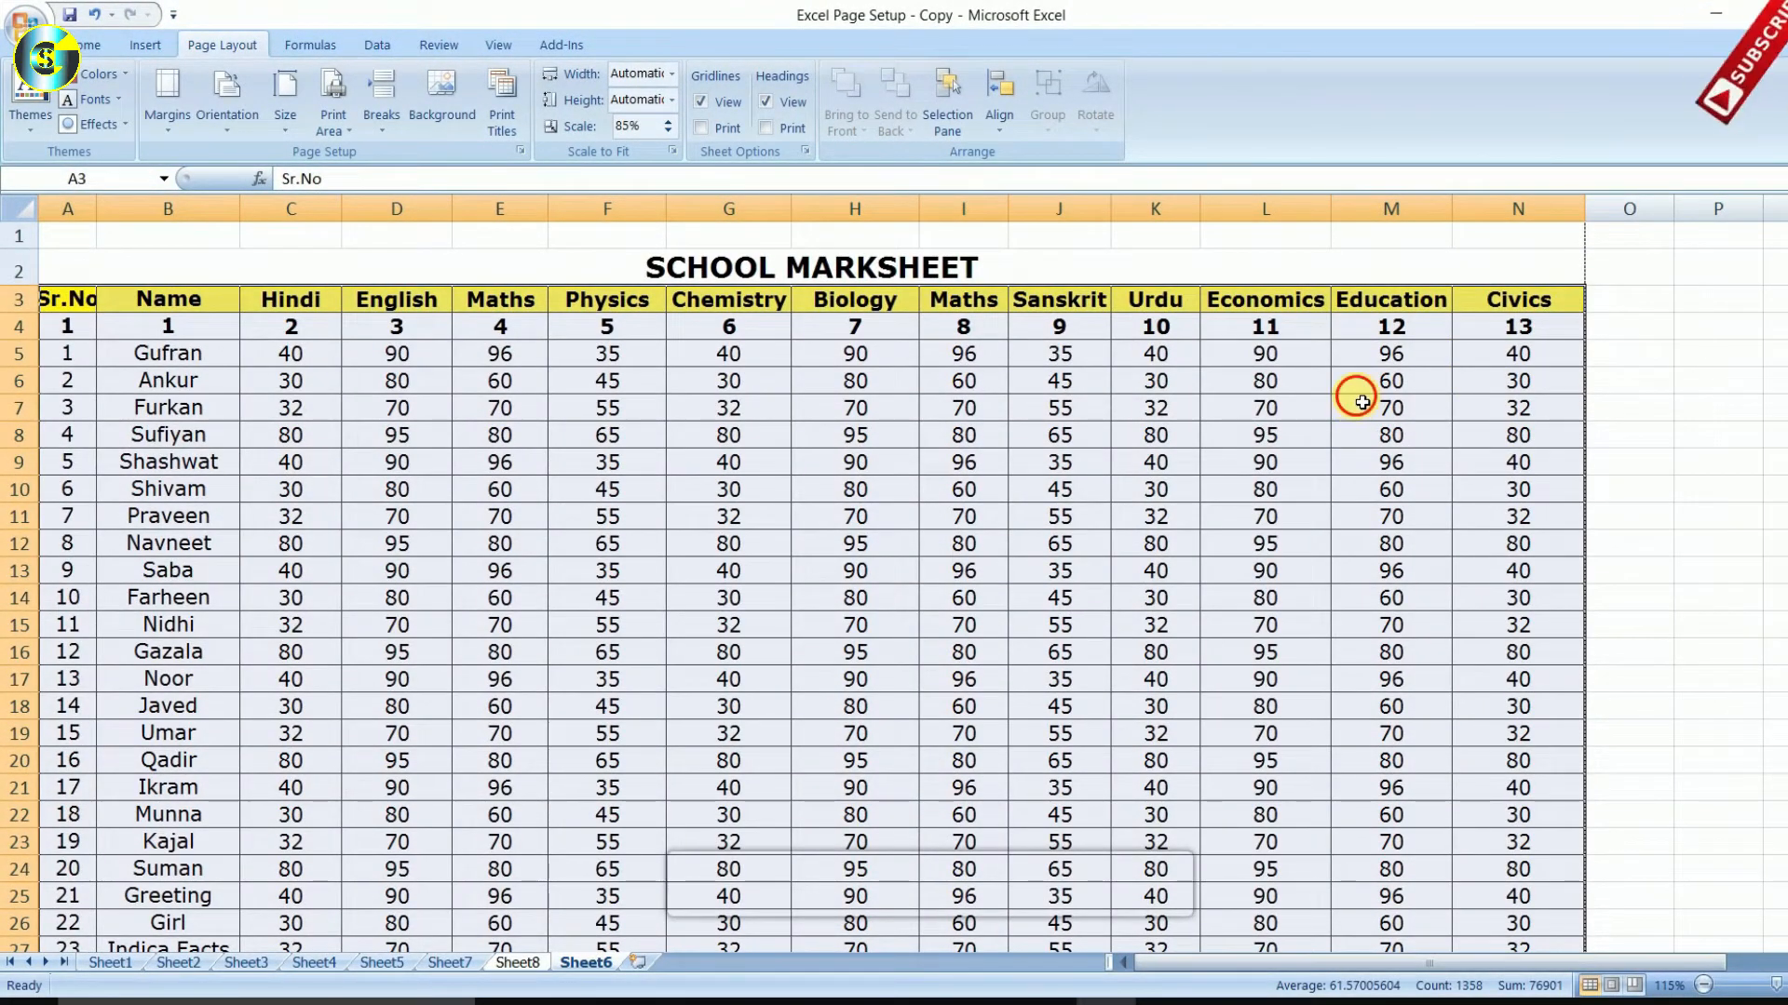
pyautogui.click(1362, 408)
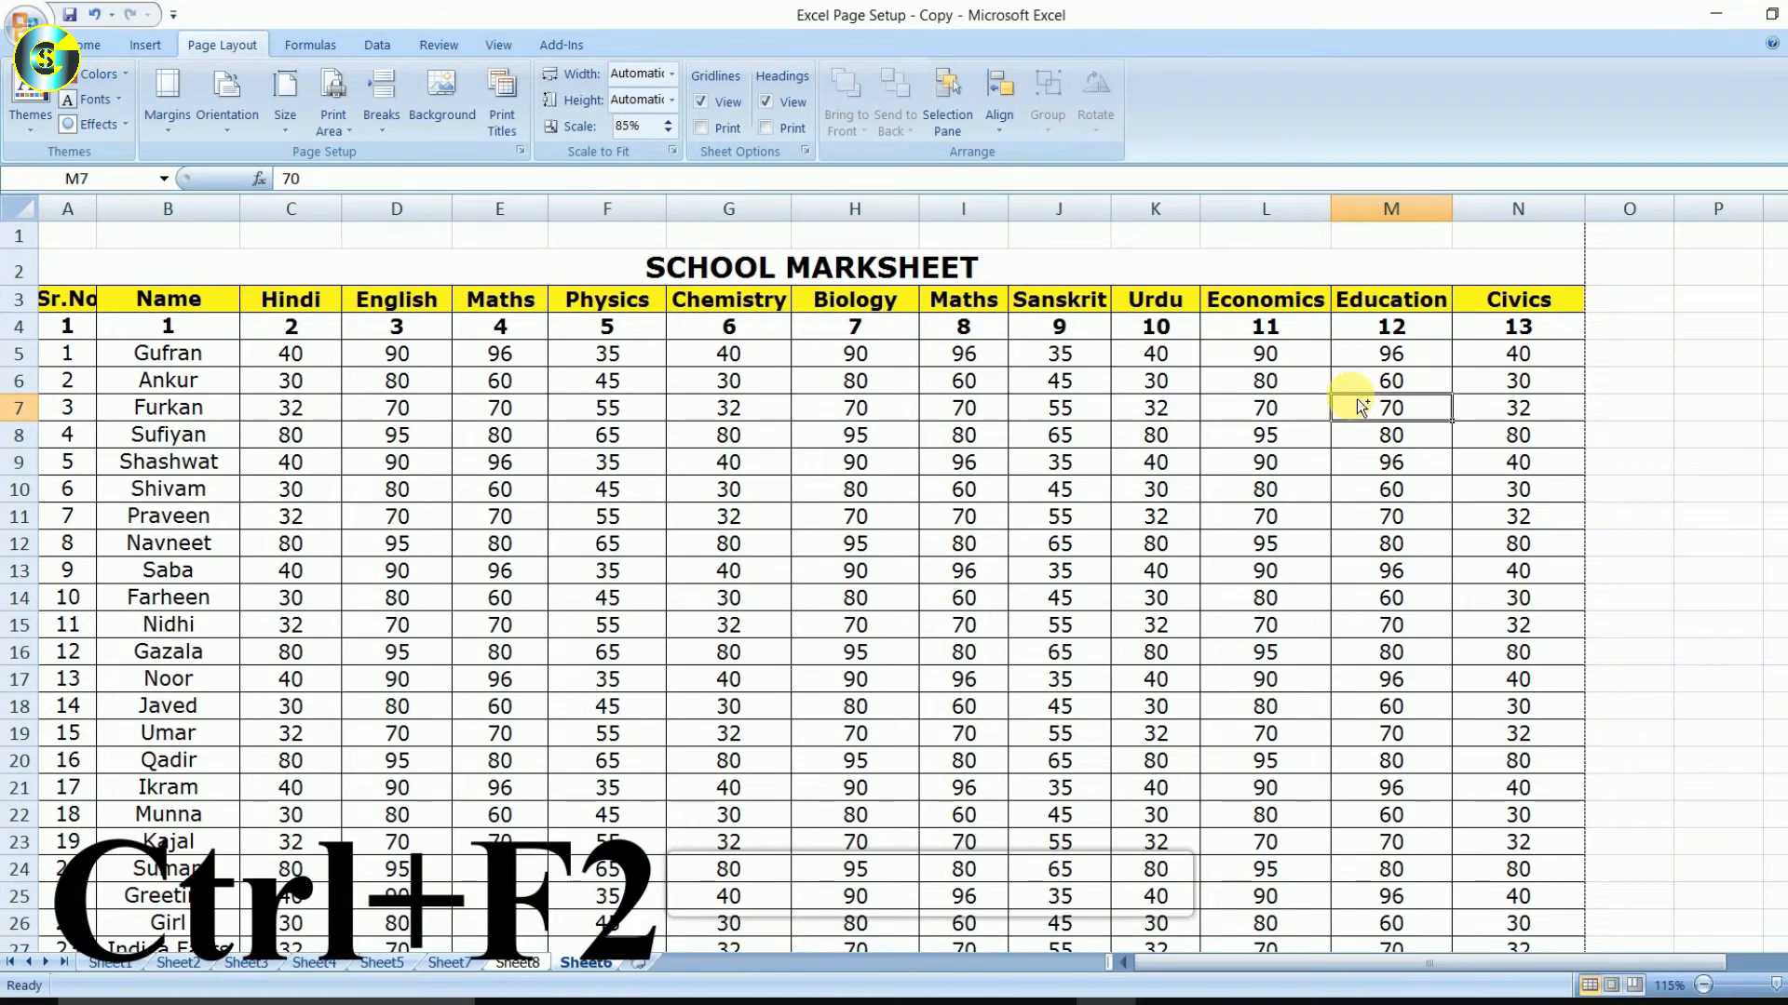
# Show the margins in the print preview and move the left margin outward, closer to the page edge.
pyautogui.hotkey('ctrl', 'F2')
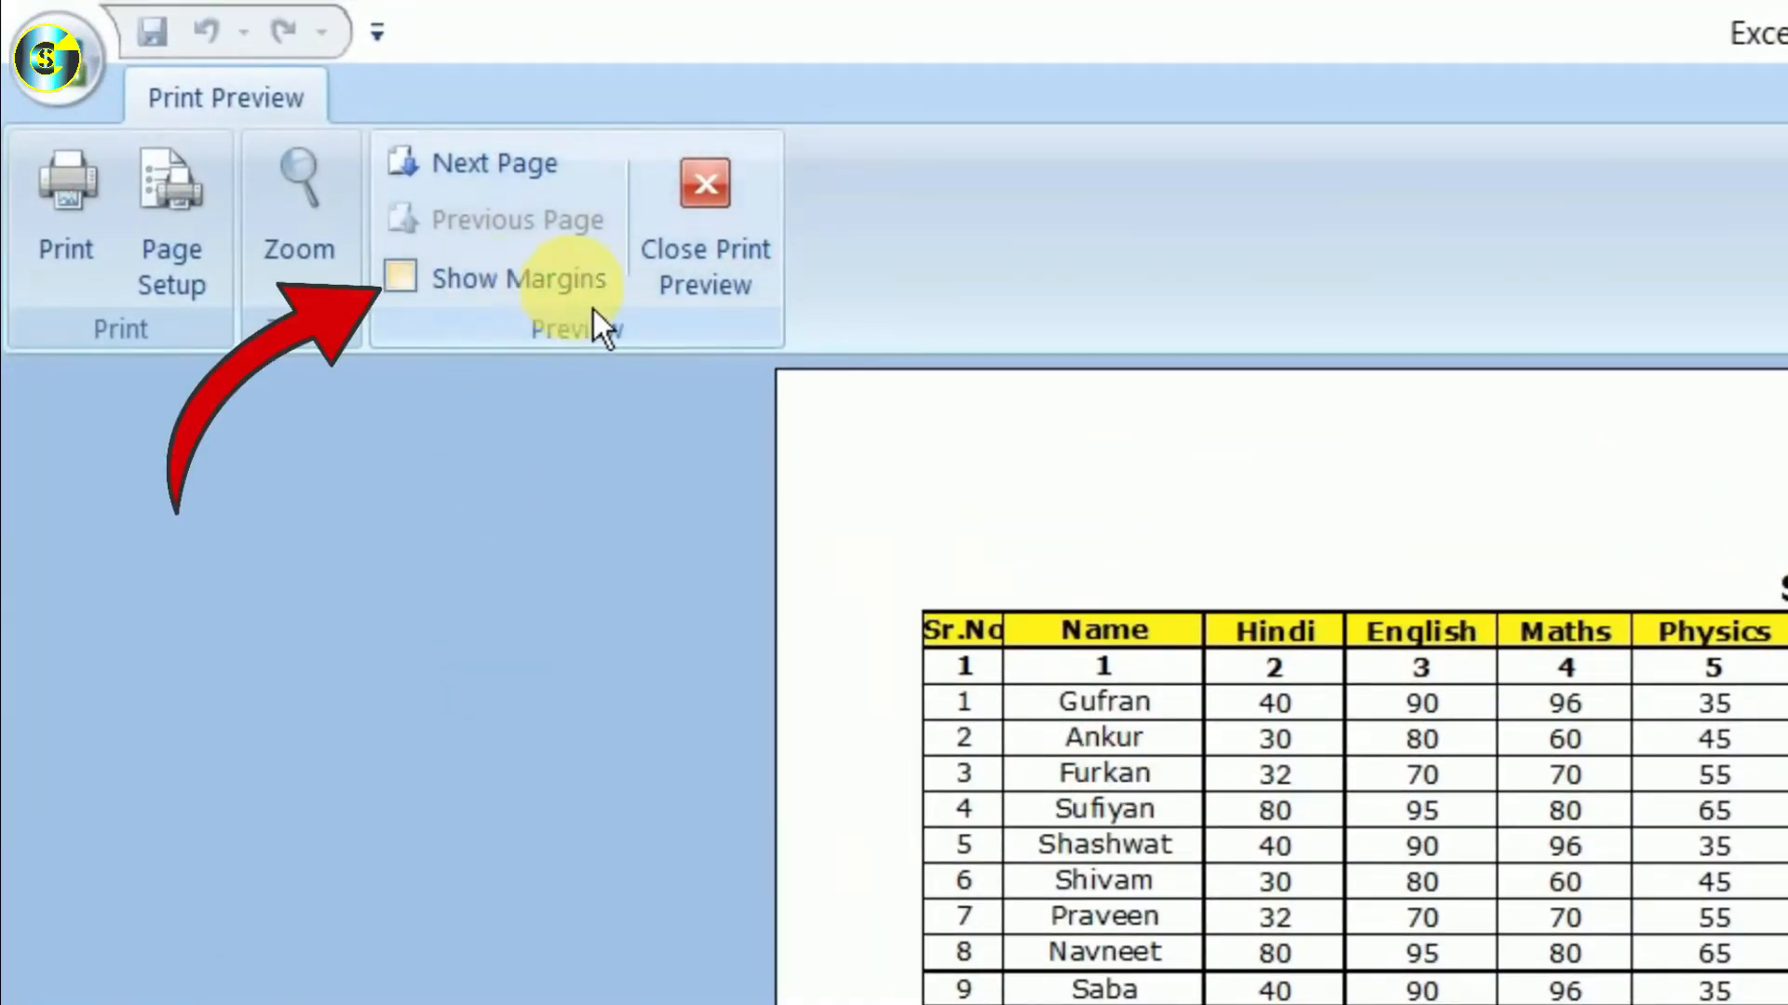
pyautogui.click(546, 307)
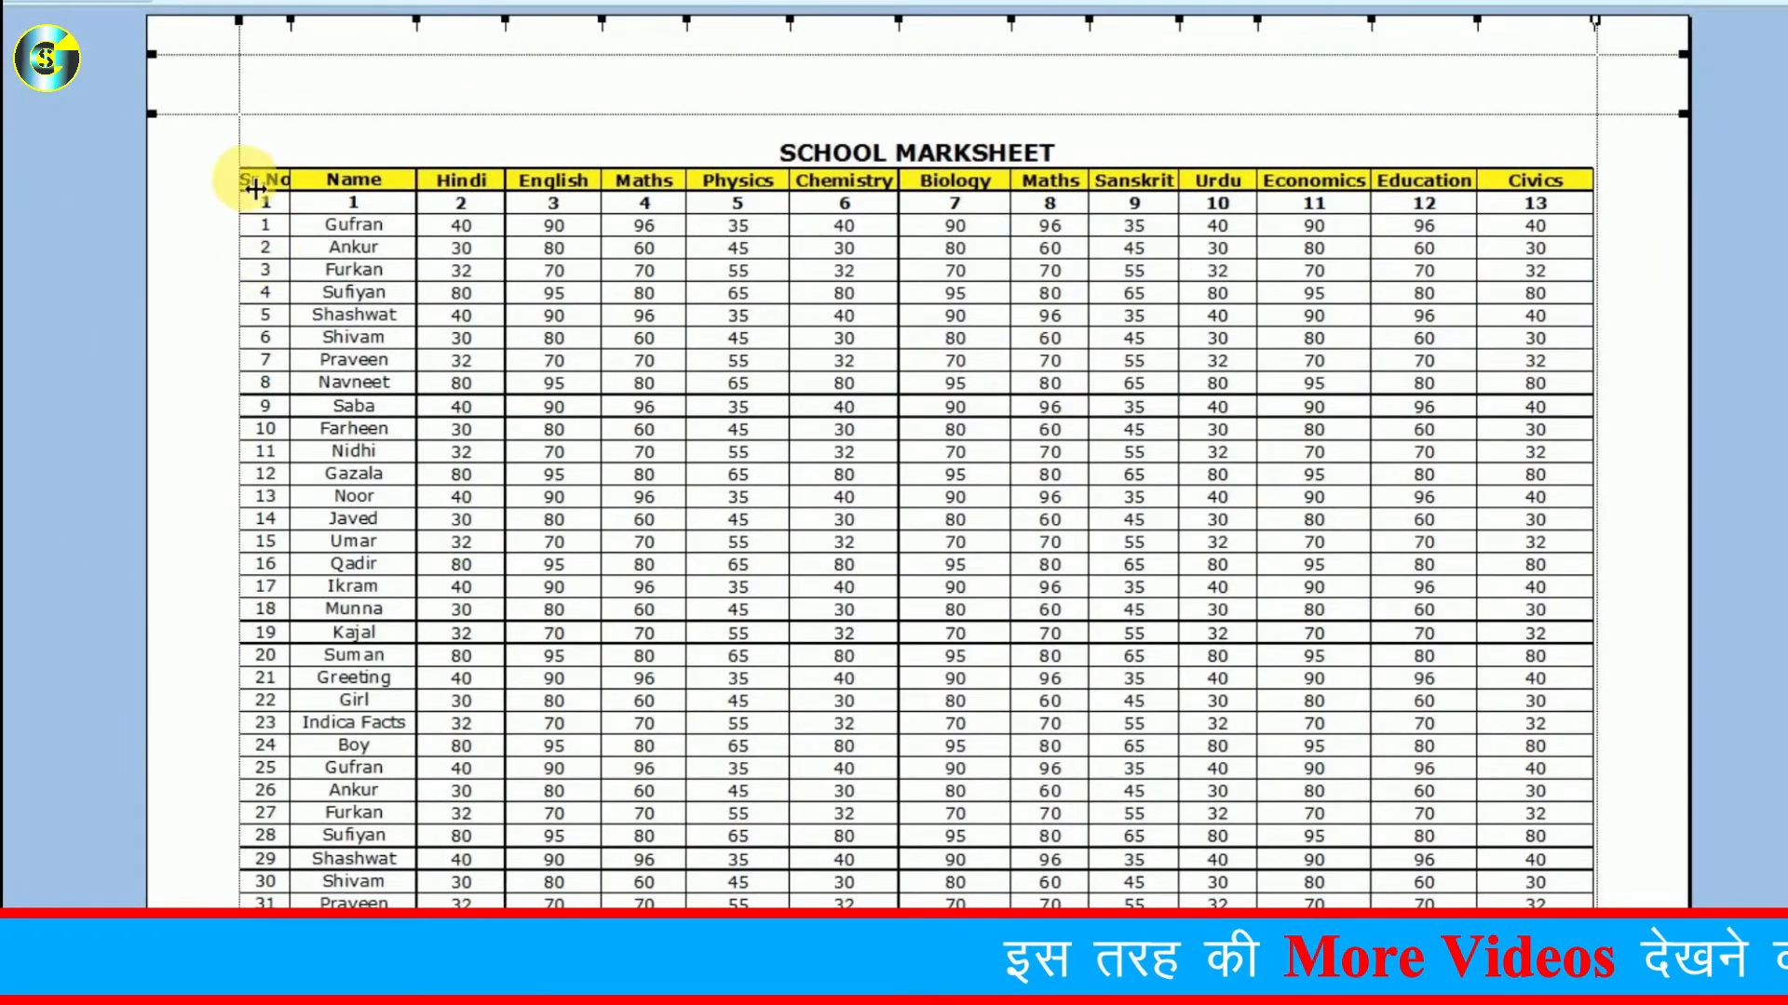
pyautogui.moveTo(250, 165); pyautogui.dragTo(191, 153)
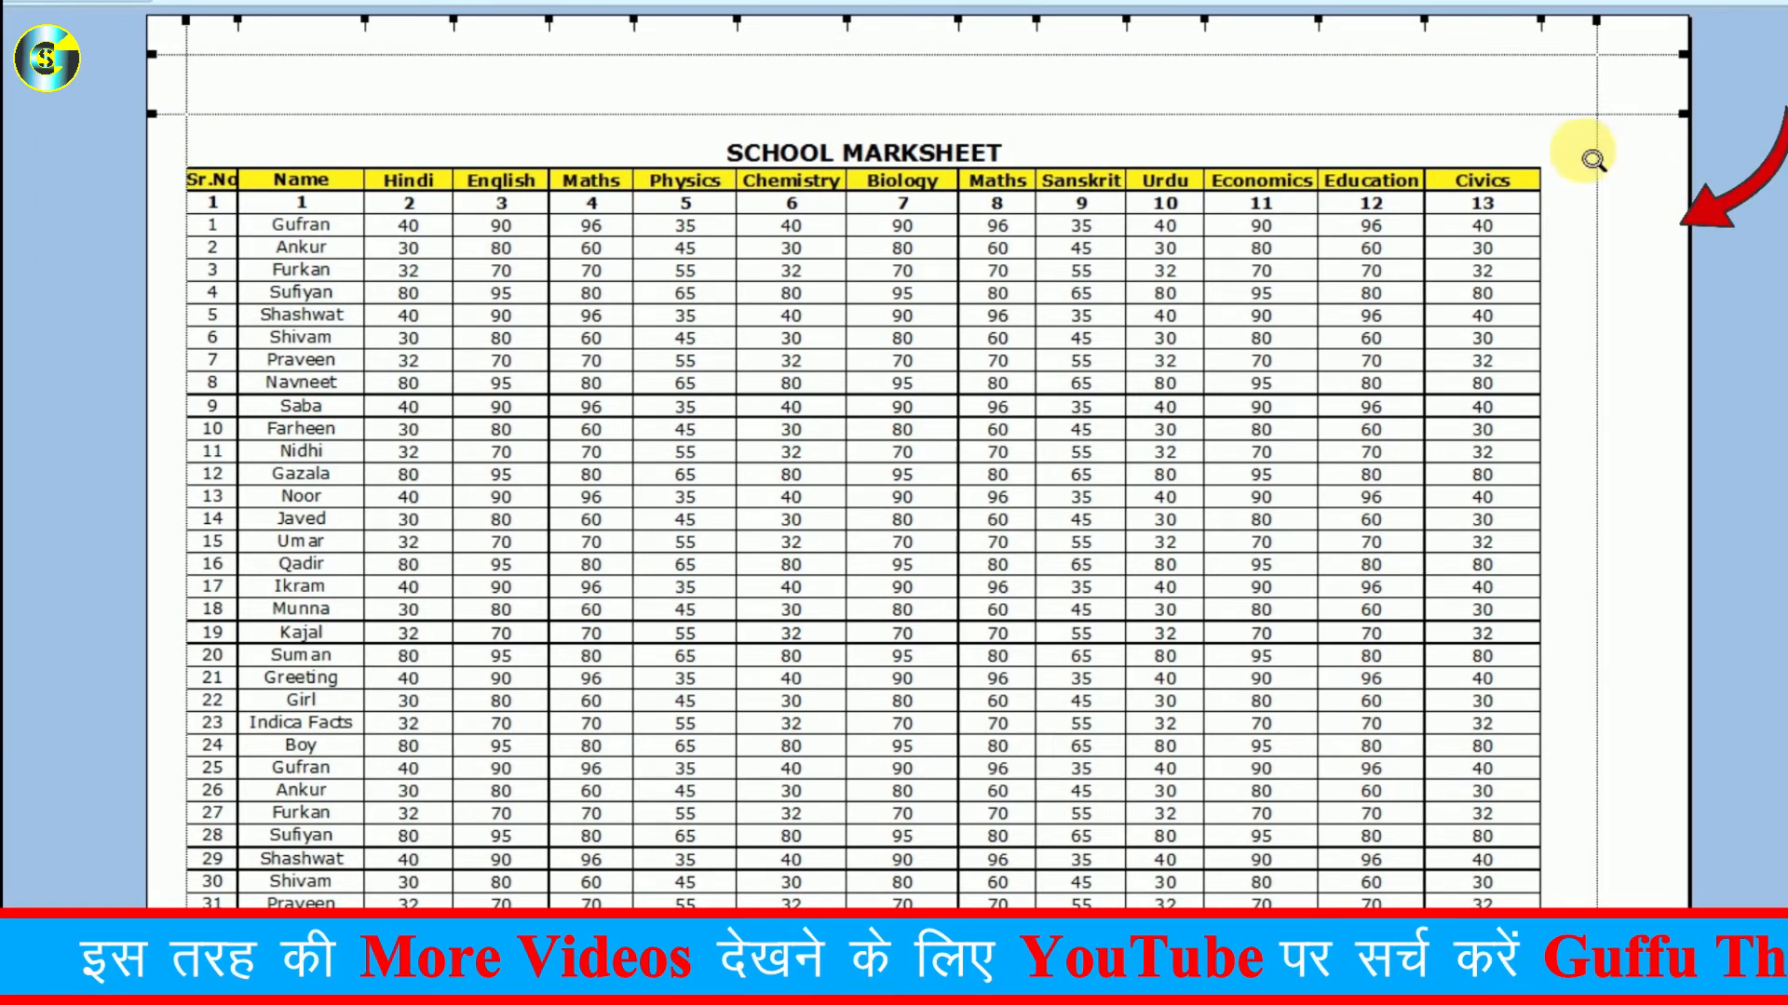
# Move the right margin outward, closer to the page edge, and increase the print scaling so the table fills more of the page.
pyautogui.moveTo(1606, 162); pyautogui.dragTo(1657, 147)
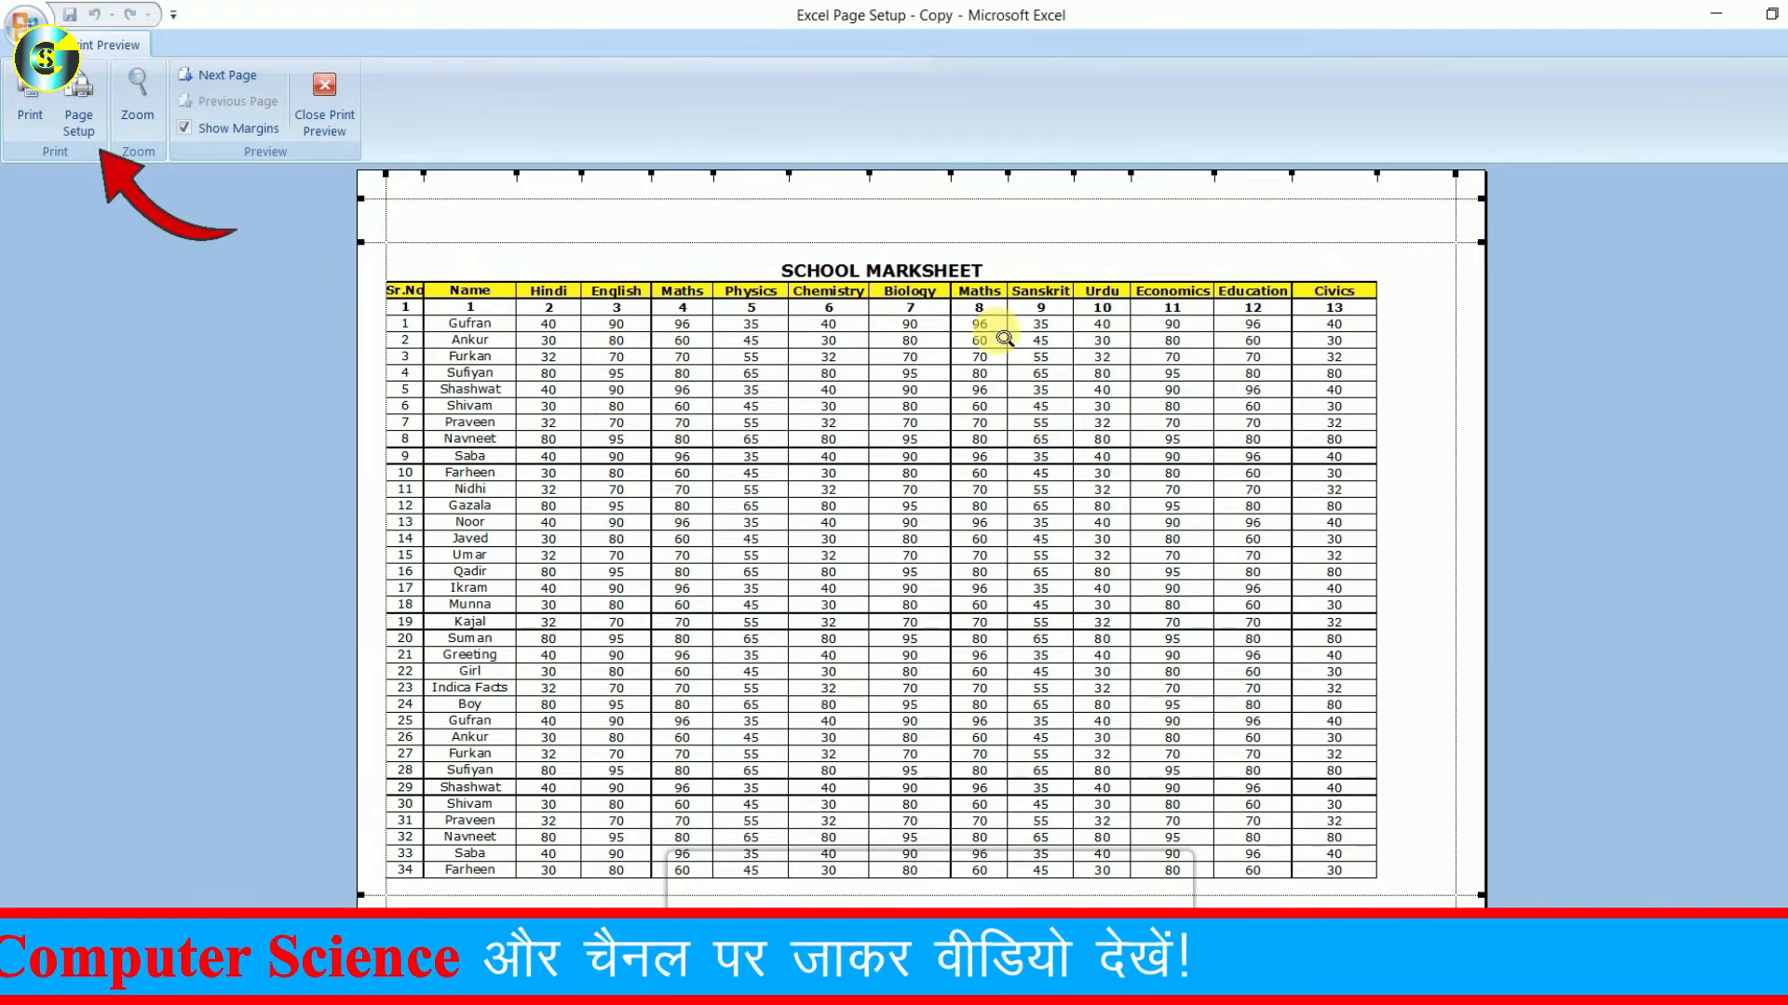
pyautogui.click(93, 137)
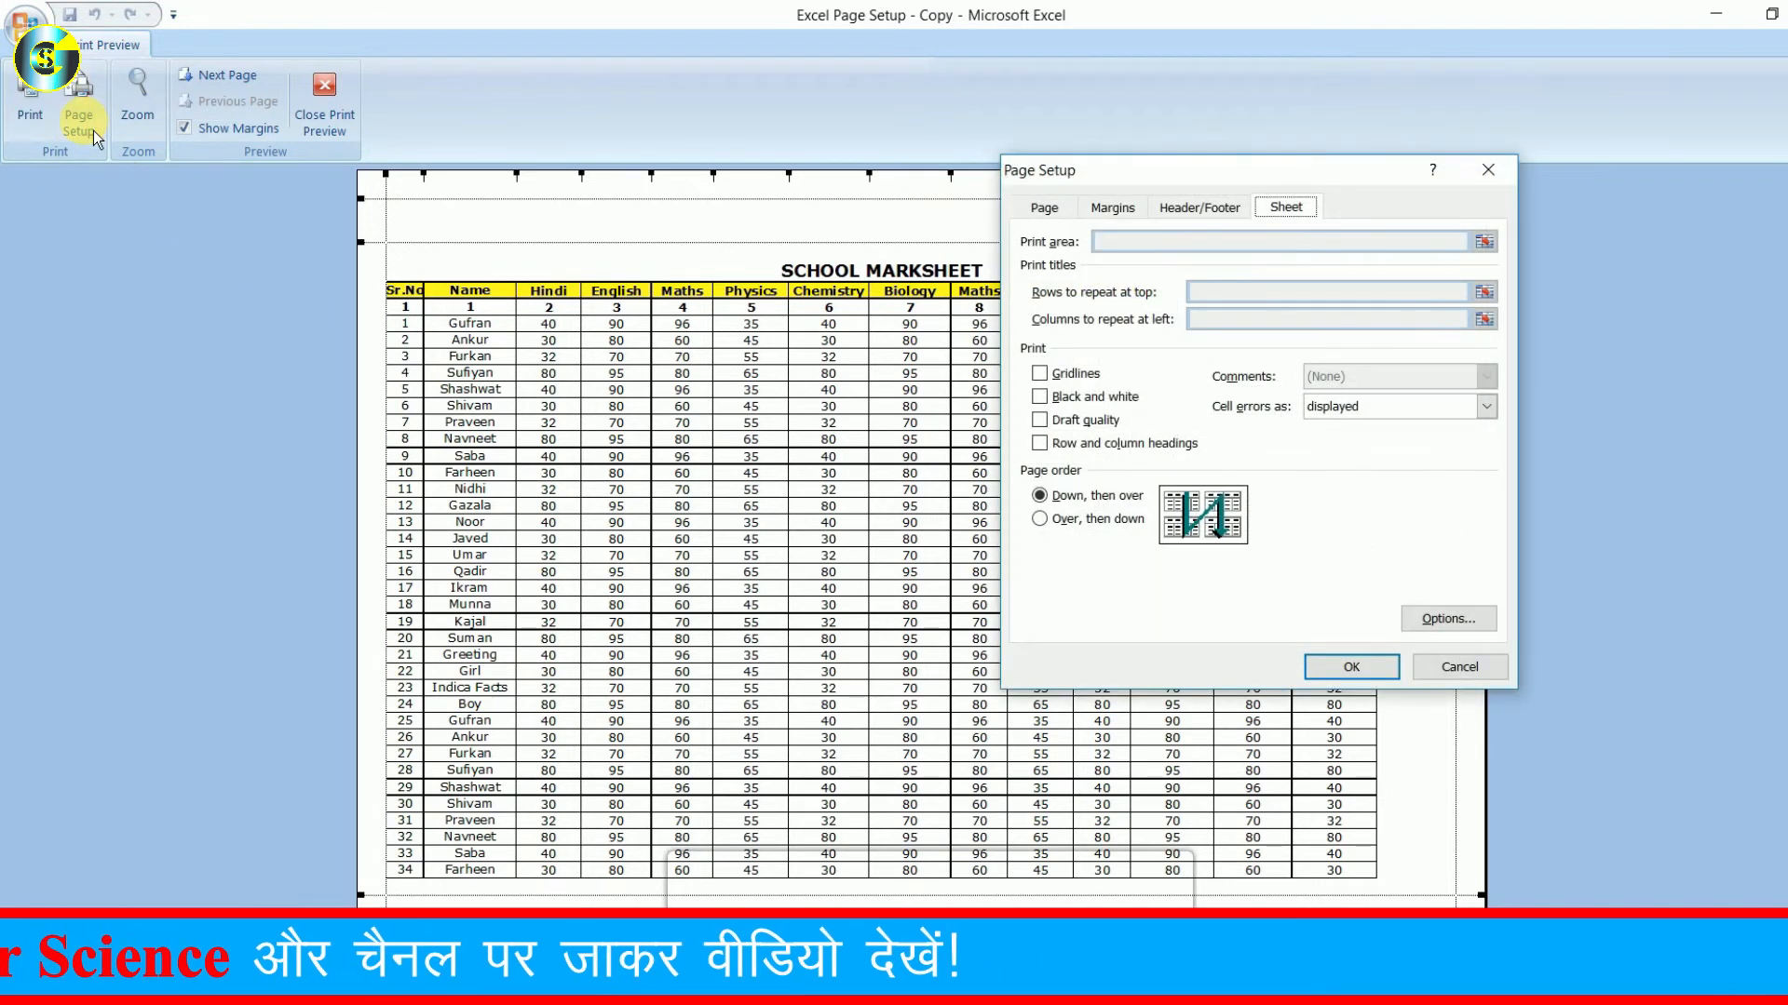
pyautogui.click(1044, 216)
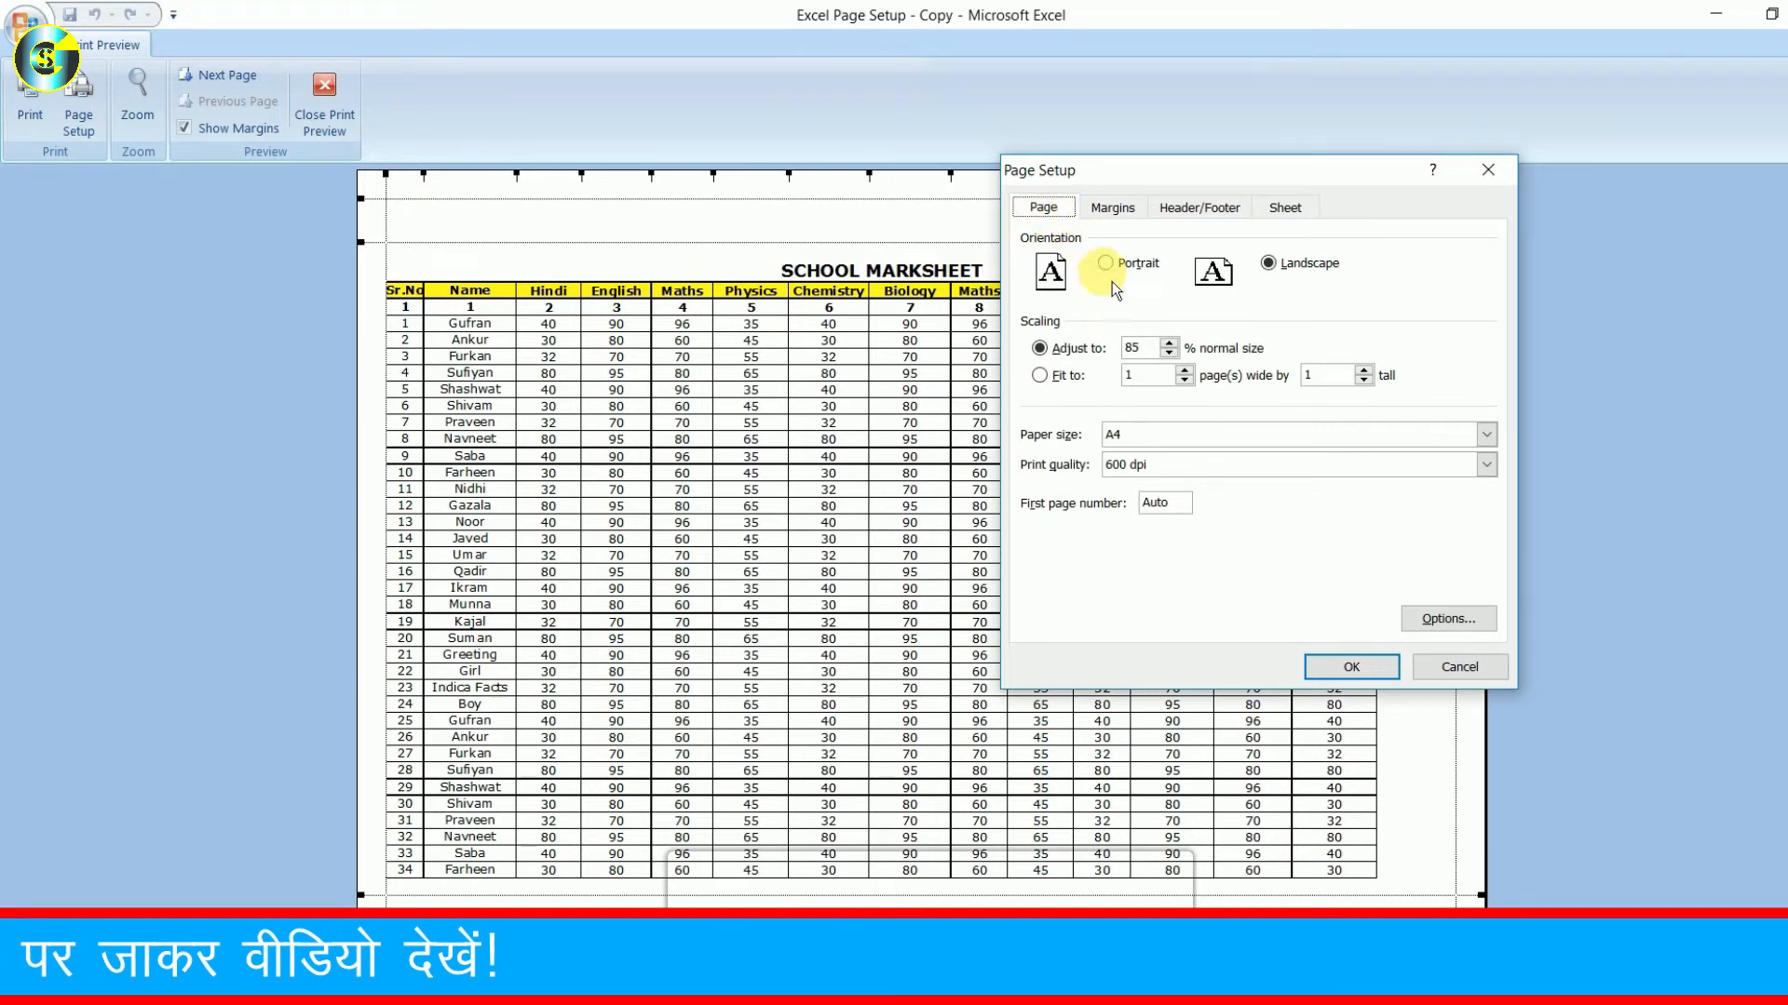
pyautogui.click(1145, 349)
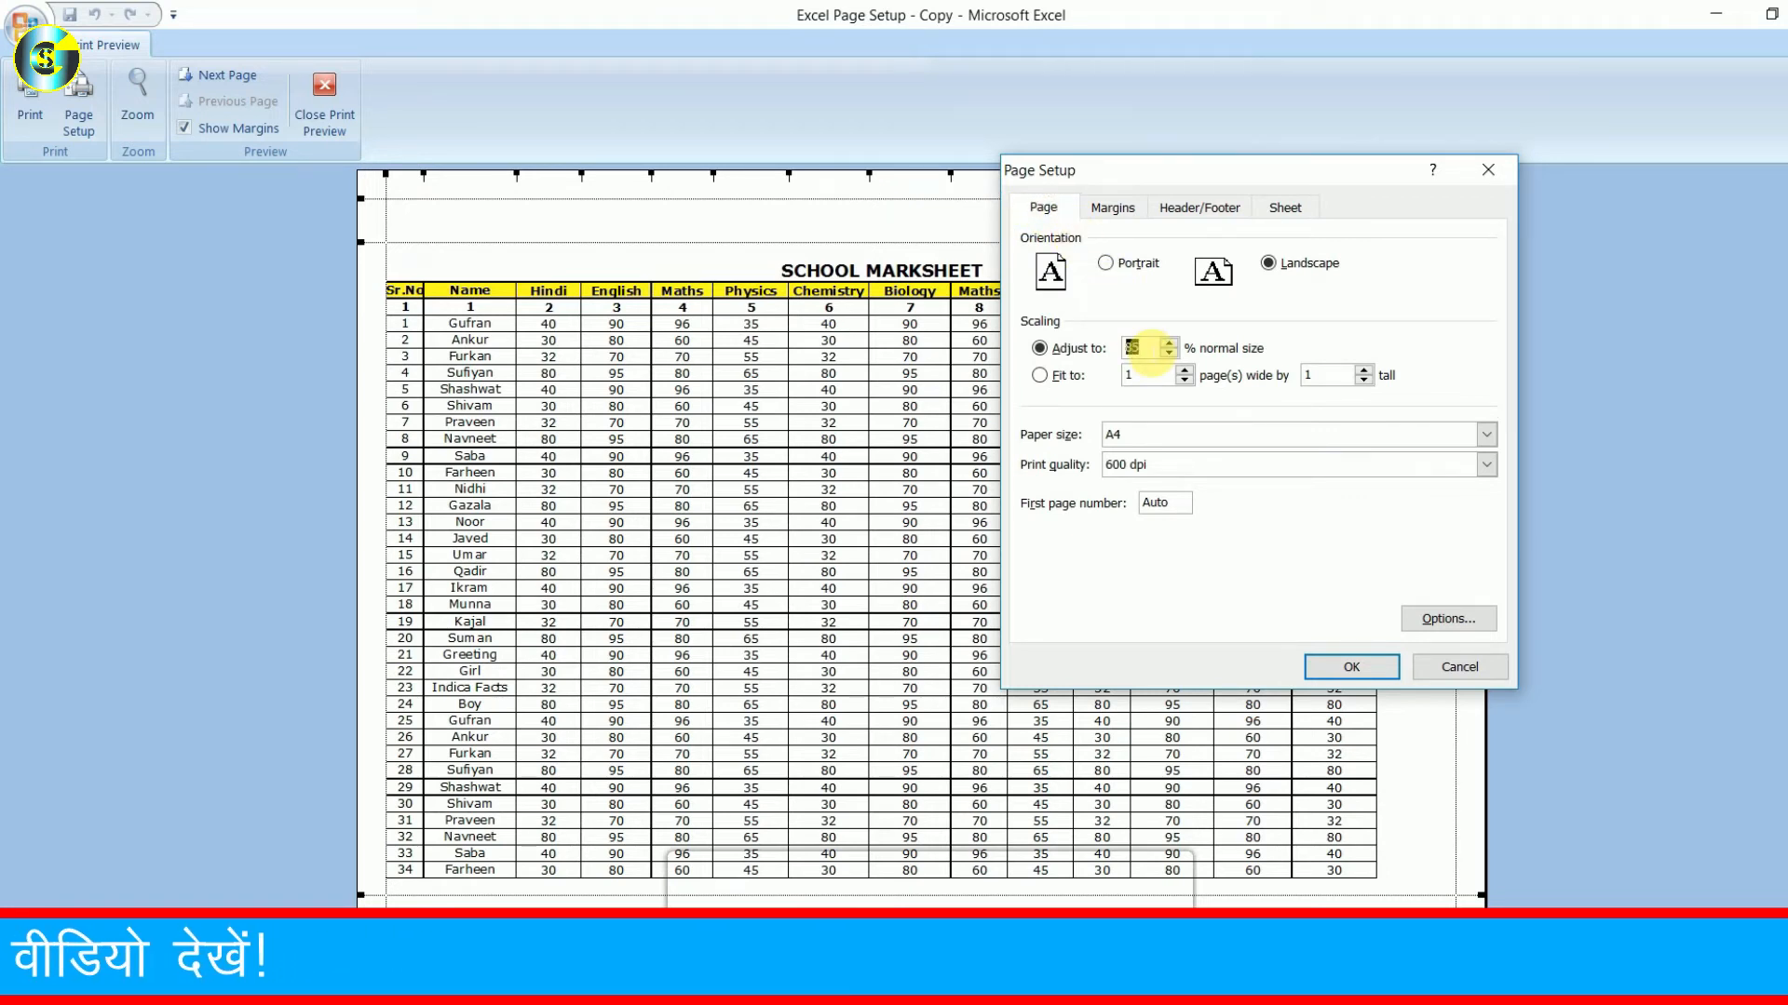
pyautogui.press('Return')
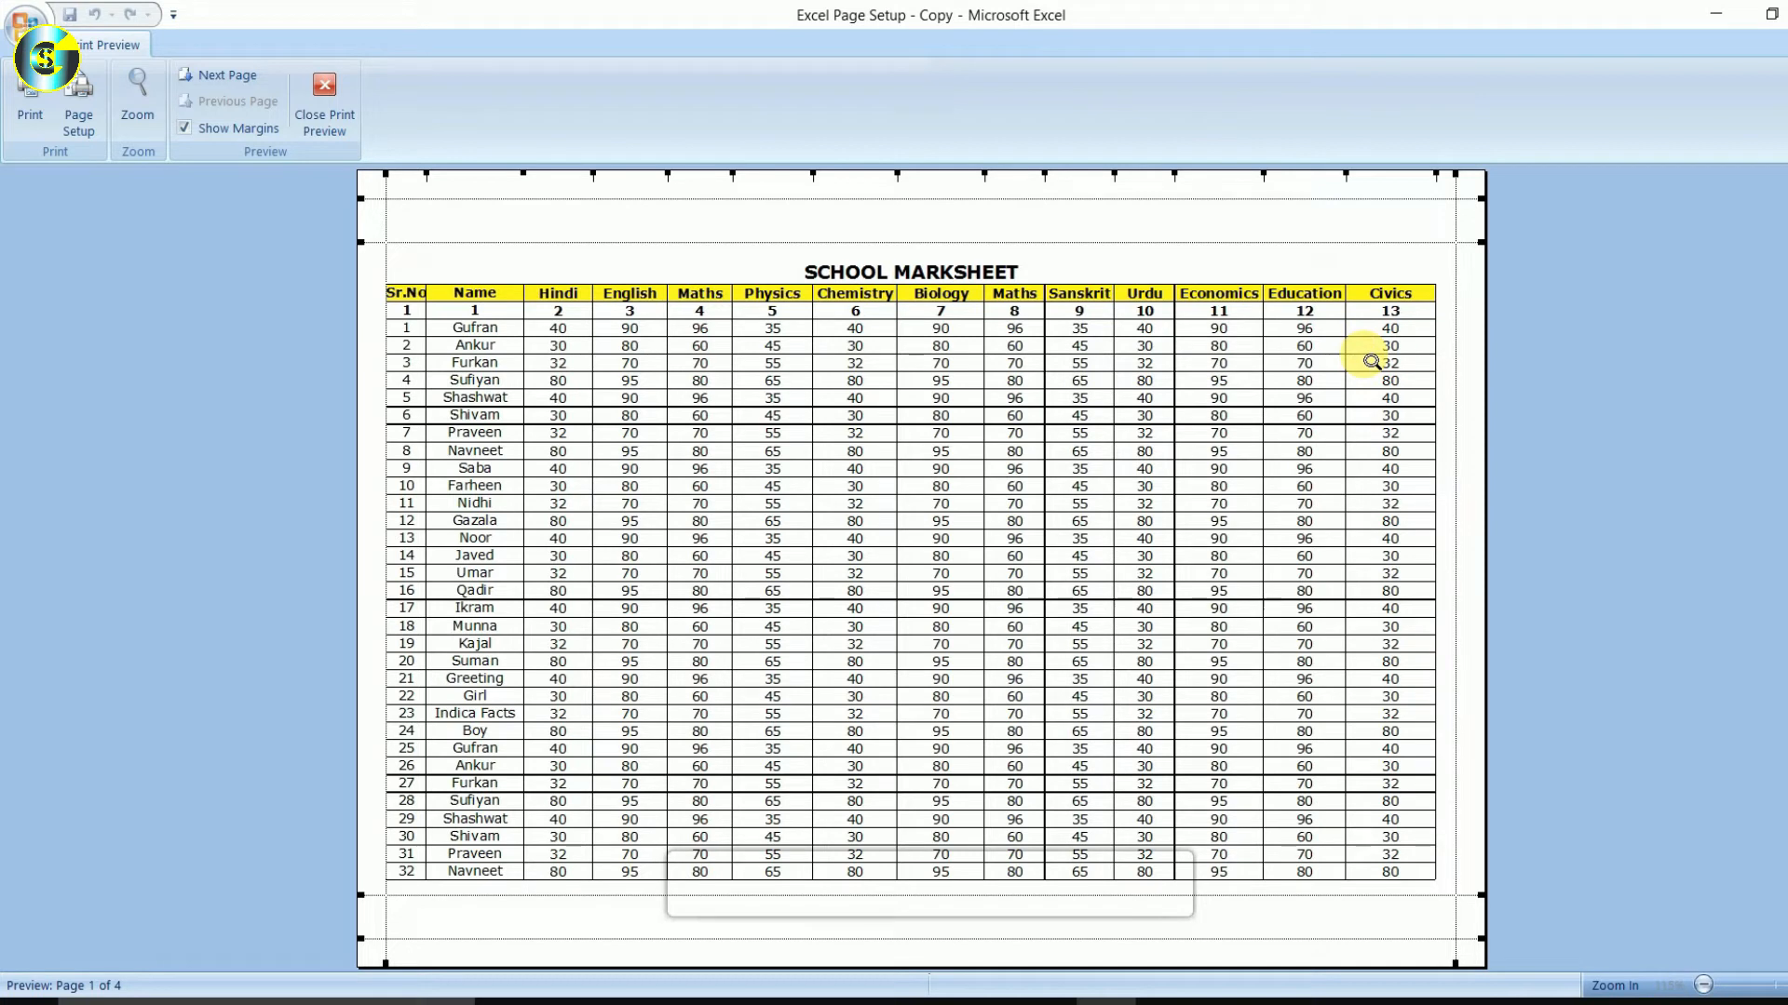
# Move the right and left margins a little further outward and set the print scaling to 93% of normal size.
pyautogui.moveTo(1466, 270); pyautogui.dragTo(1475, 272)
pyautogui.moveTo(389, 265); pyautogui.dragTo(377, 267)
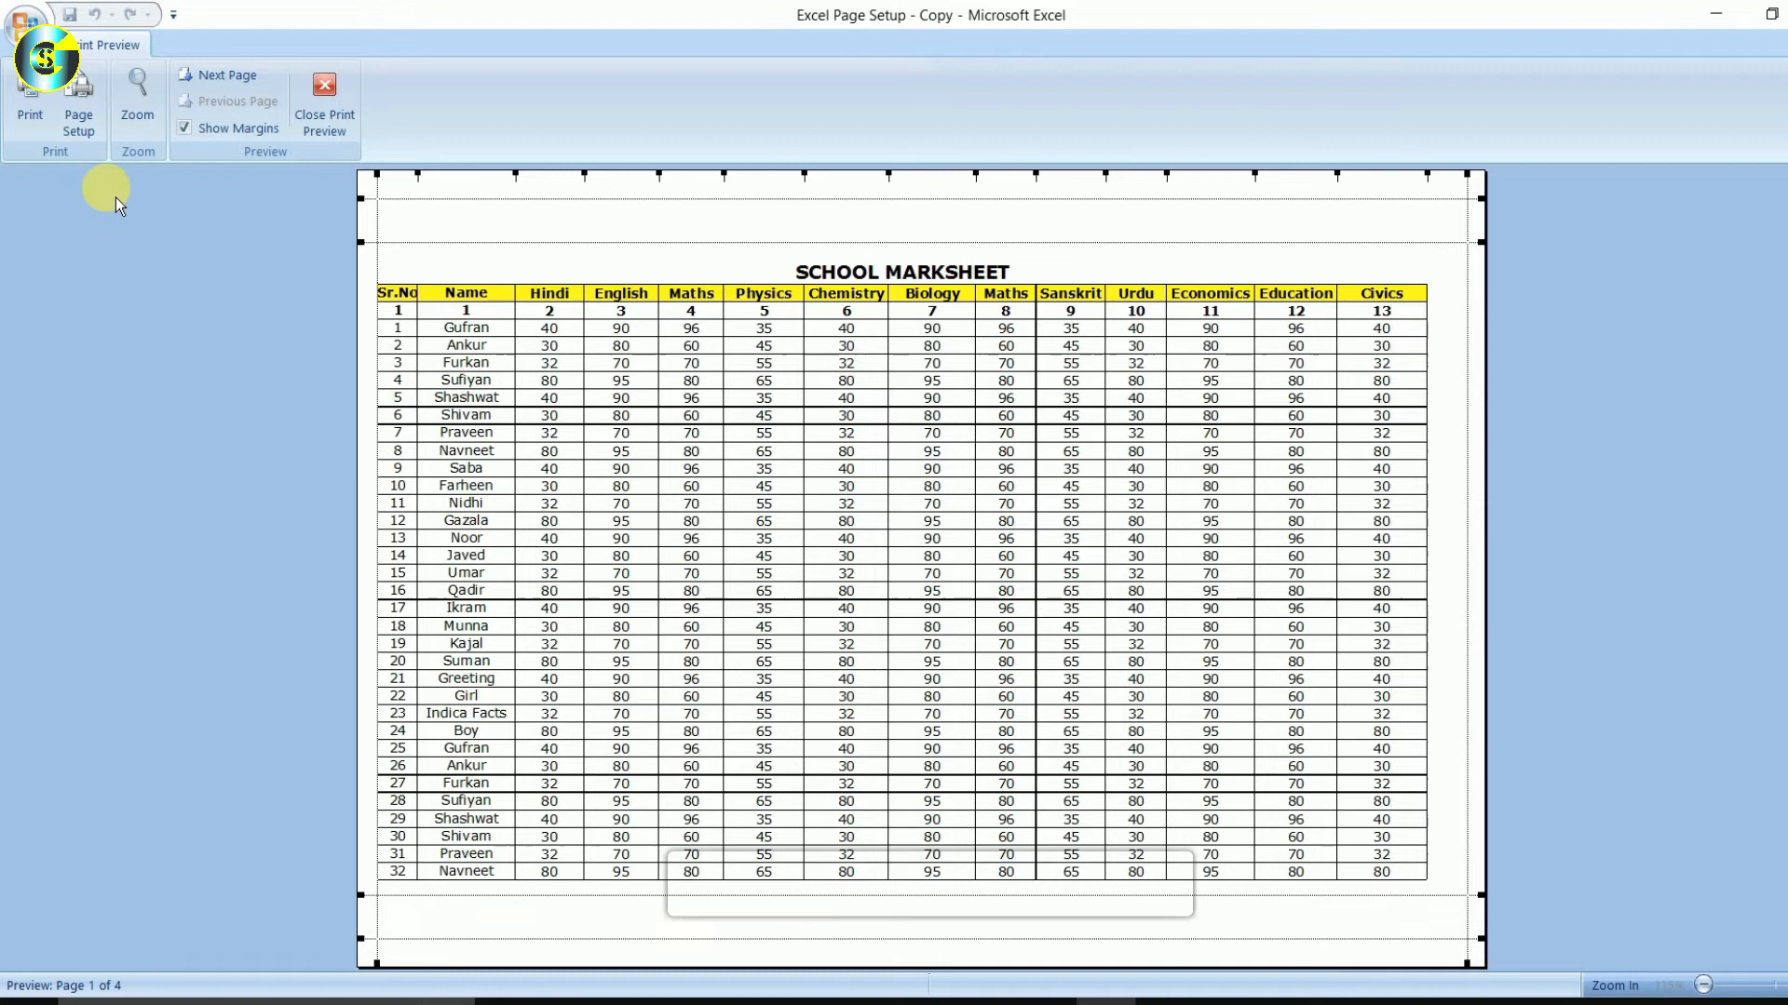
pyautogui.click(99, 123)
pyautogui.doubleClick(1126, 350)
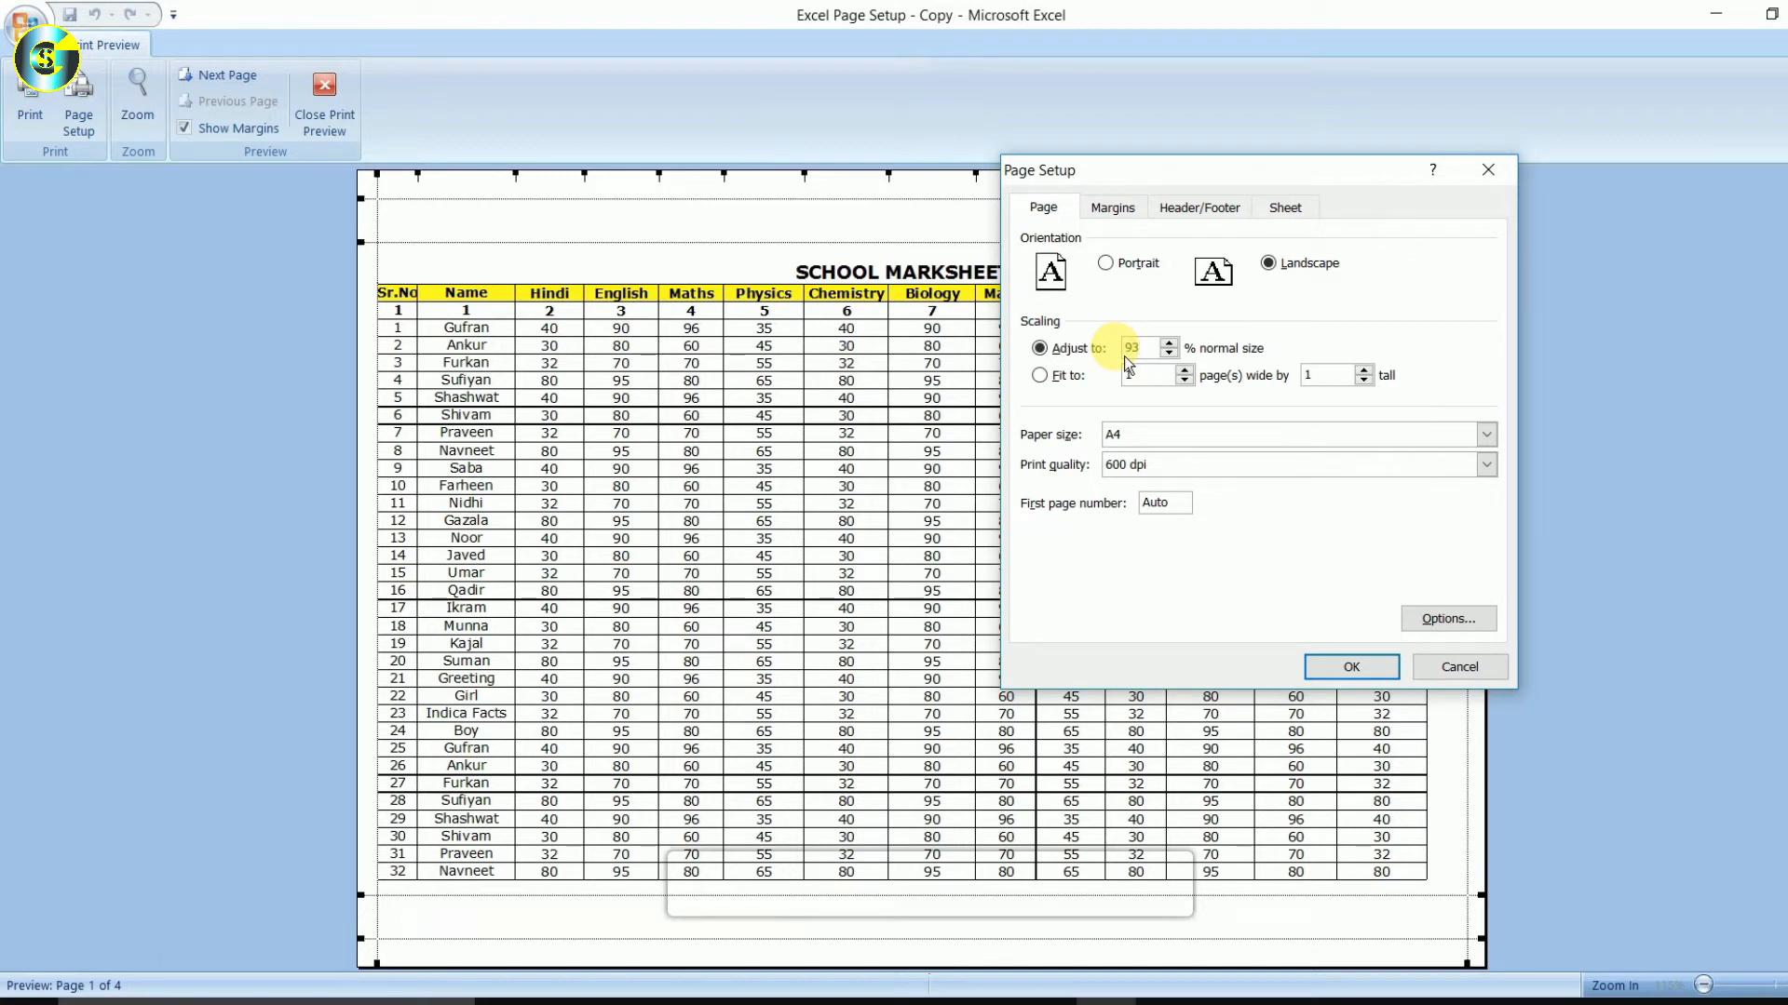
pyautogui.write('93')
pyautogui.press('Return')
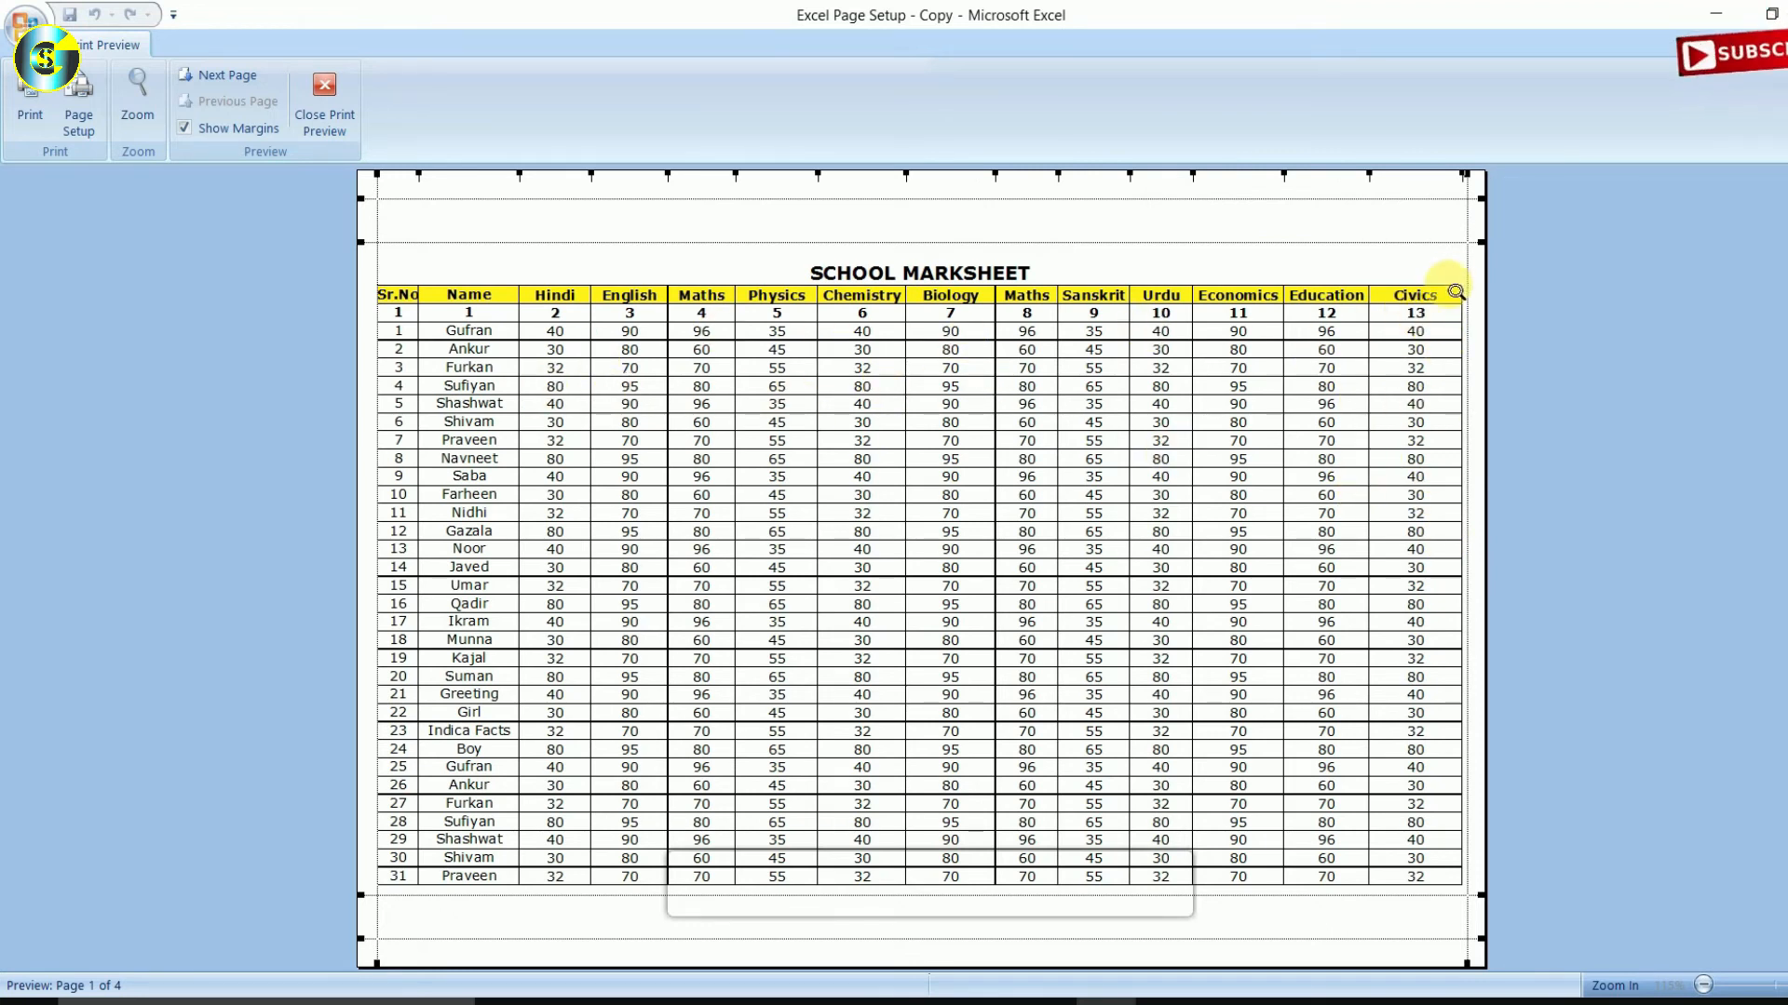
# Move the right margin slightly inward to the edge of the Civics column and hide the margin lines.
pyautogui.moveTo(1473, 276); pyautogui.dragTo(1469, 274)
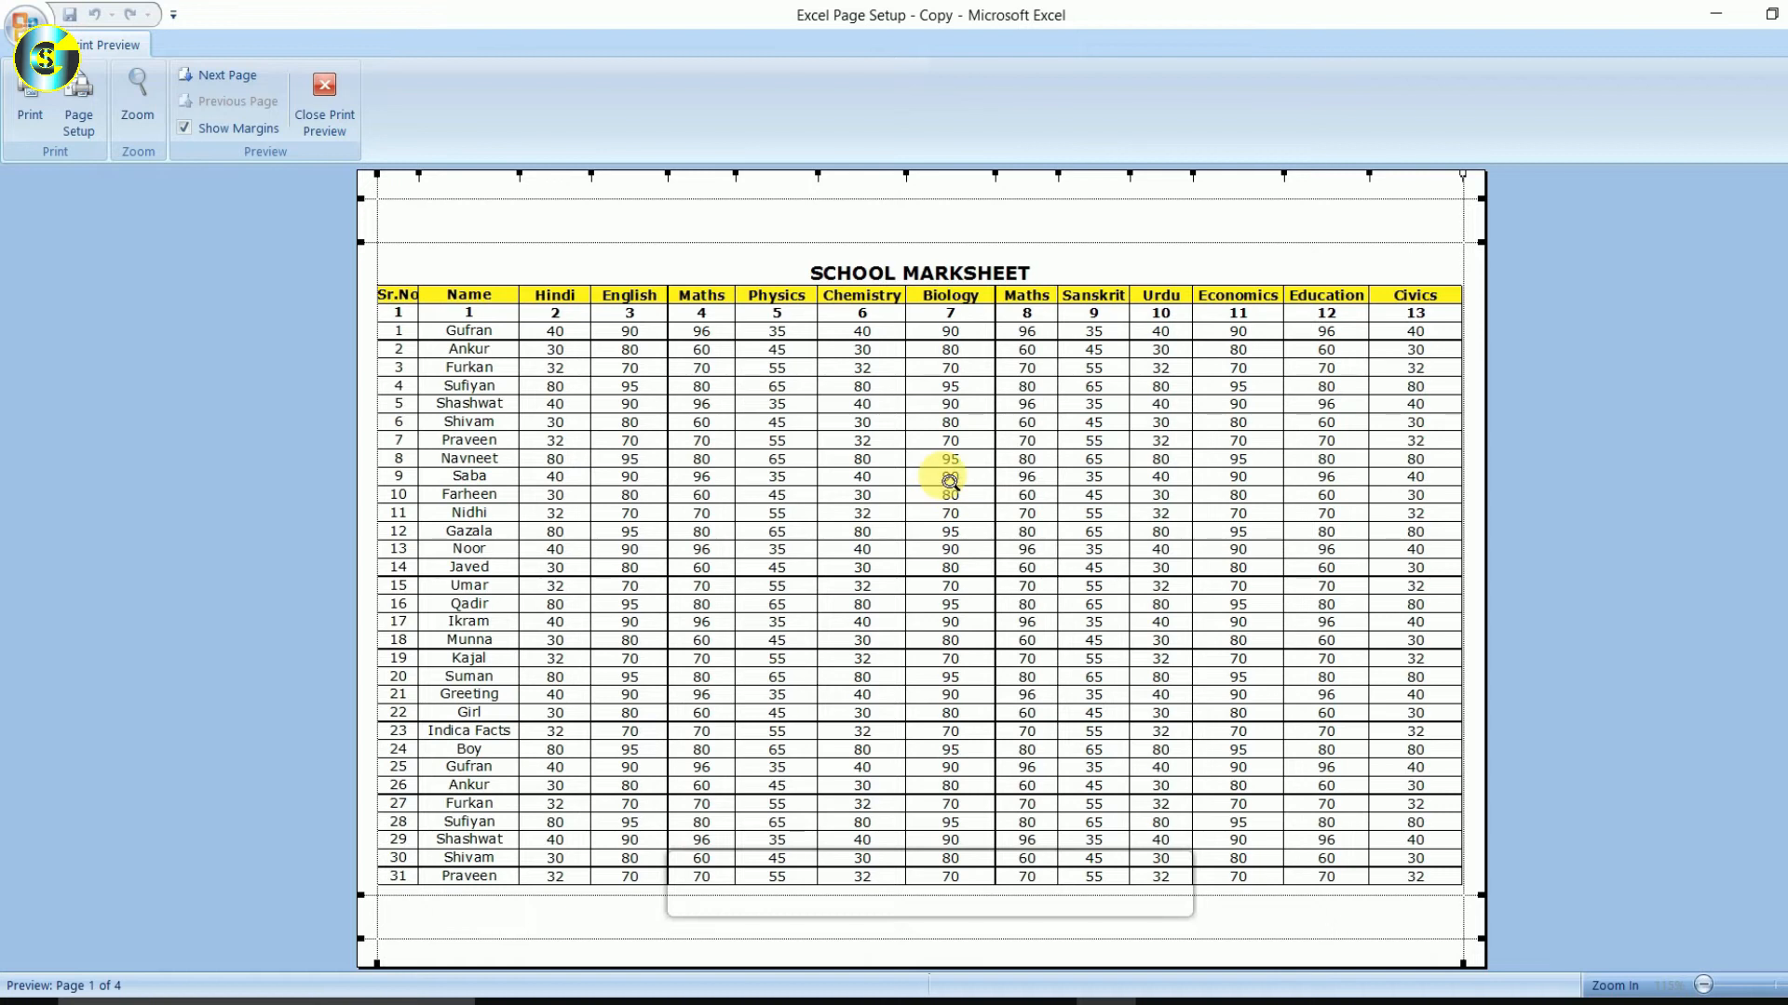
pyautogui.click(216, 137)
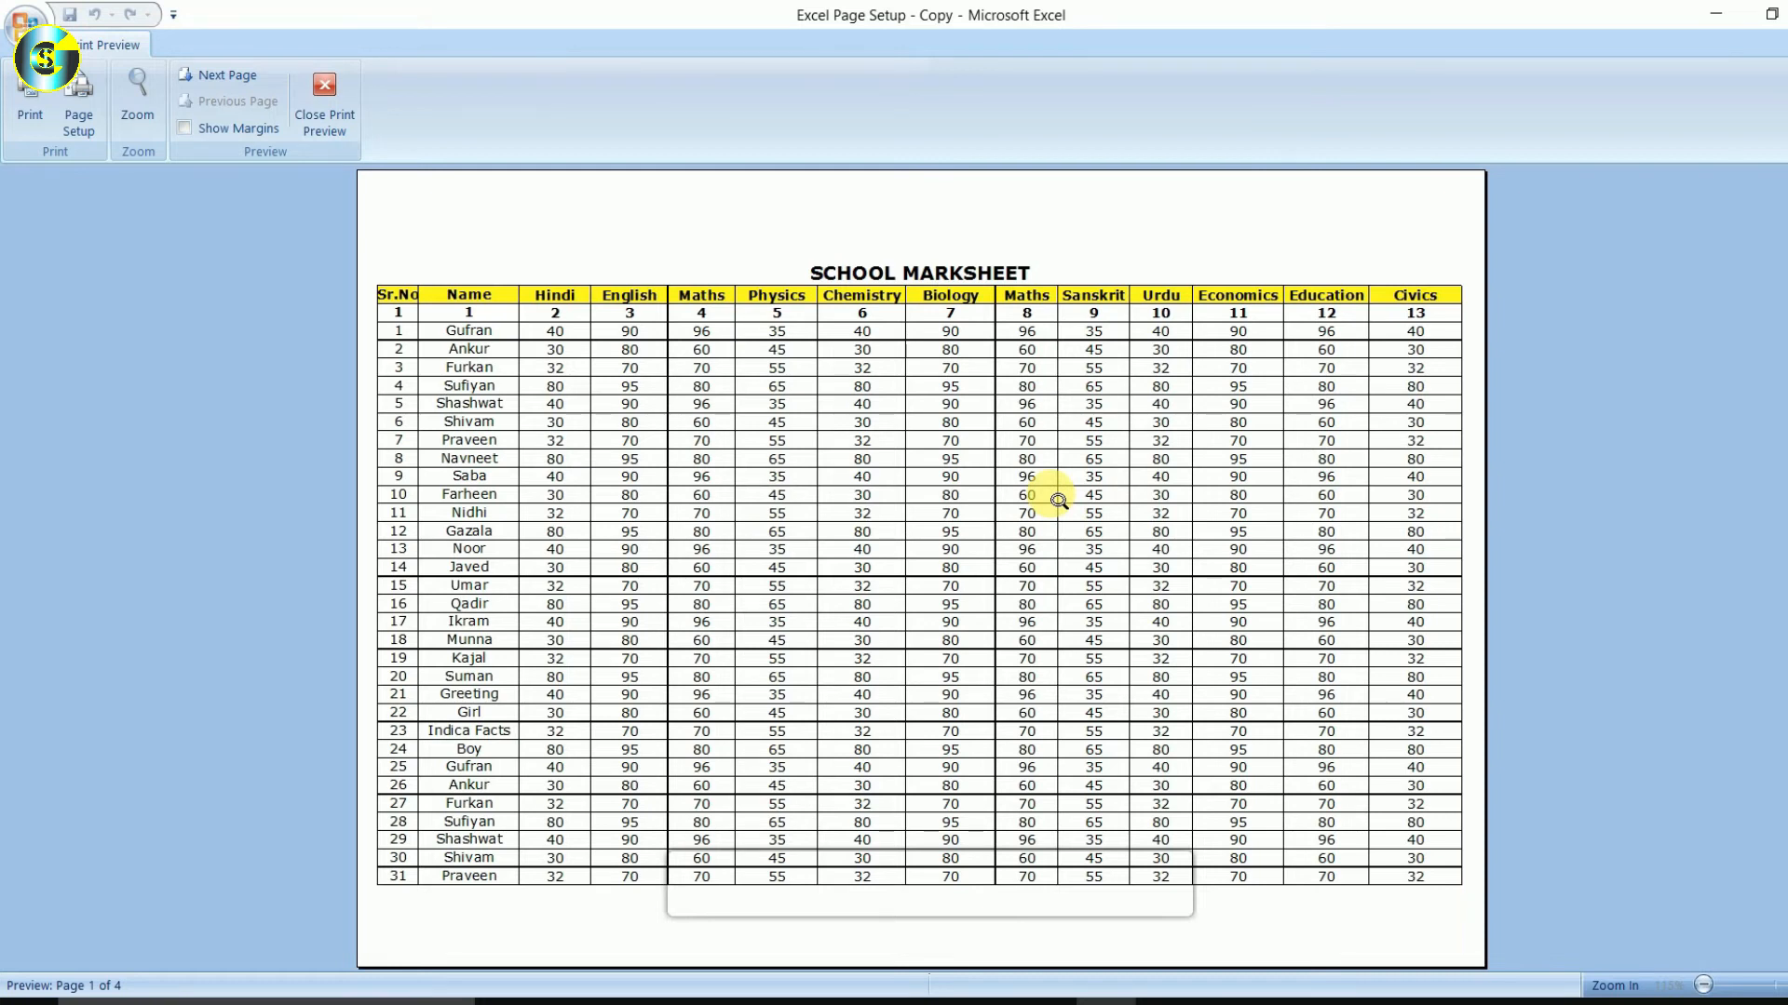
# Try the preset page header Page 1, and replace it with the preset Page 1 of ?
pyautogui.click(80, 140)
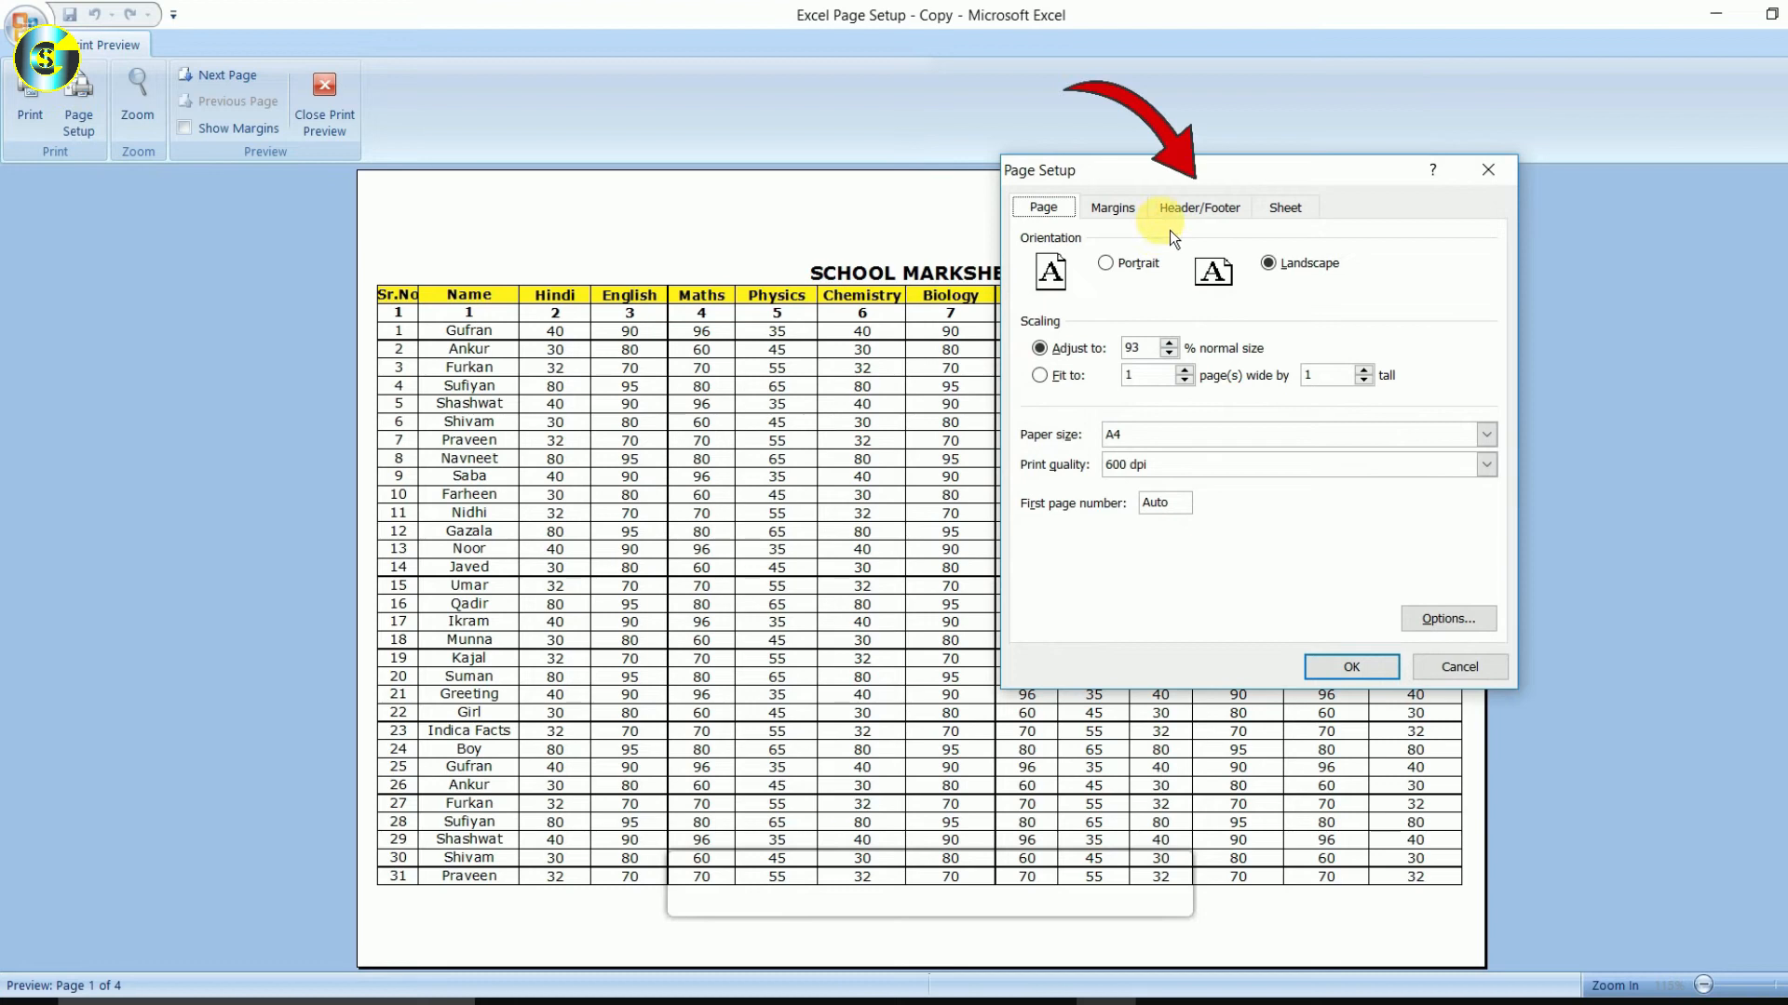
pyautogui.click(1209, 220)
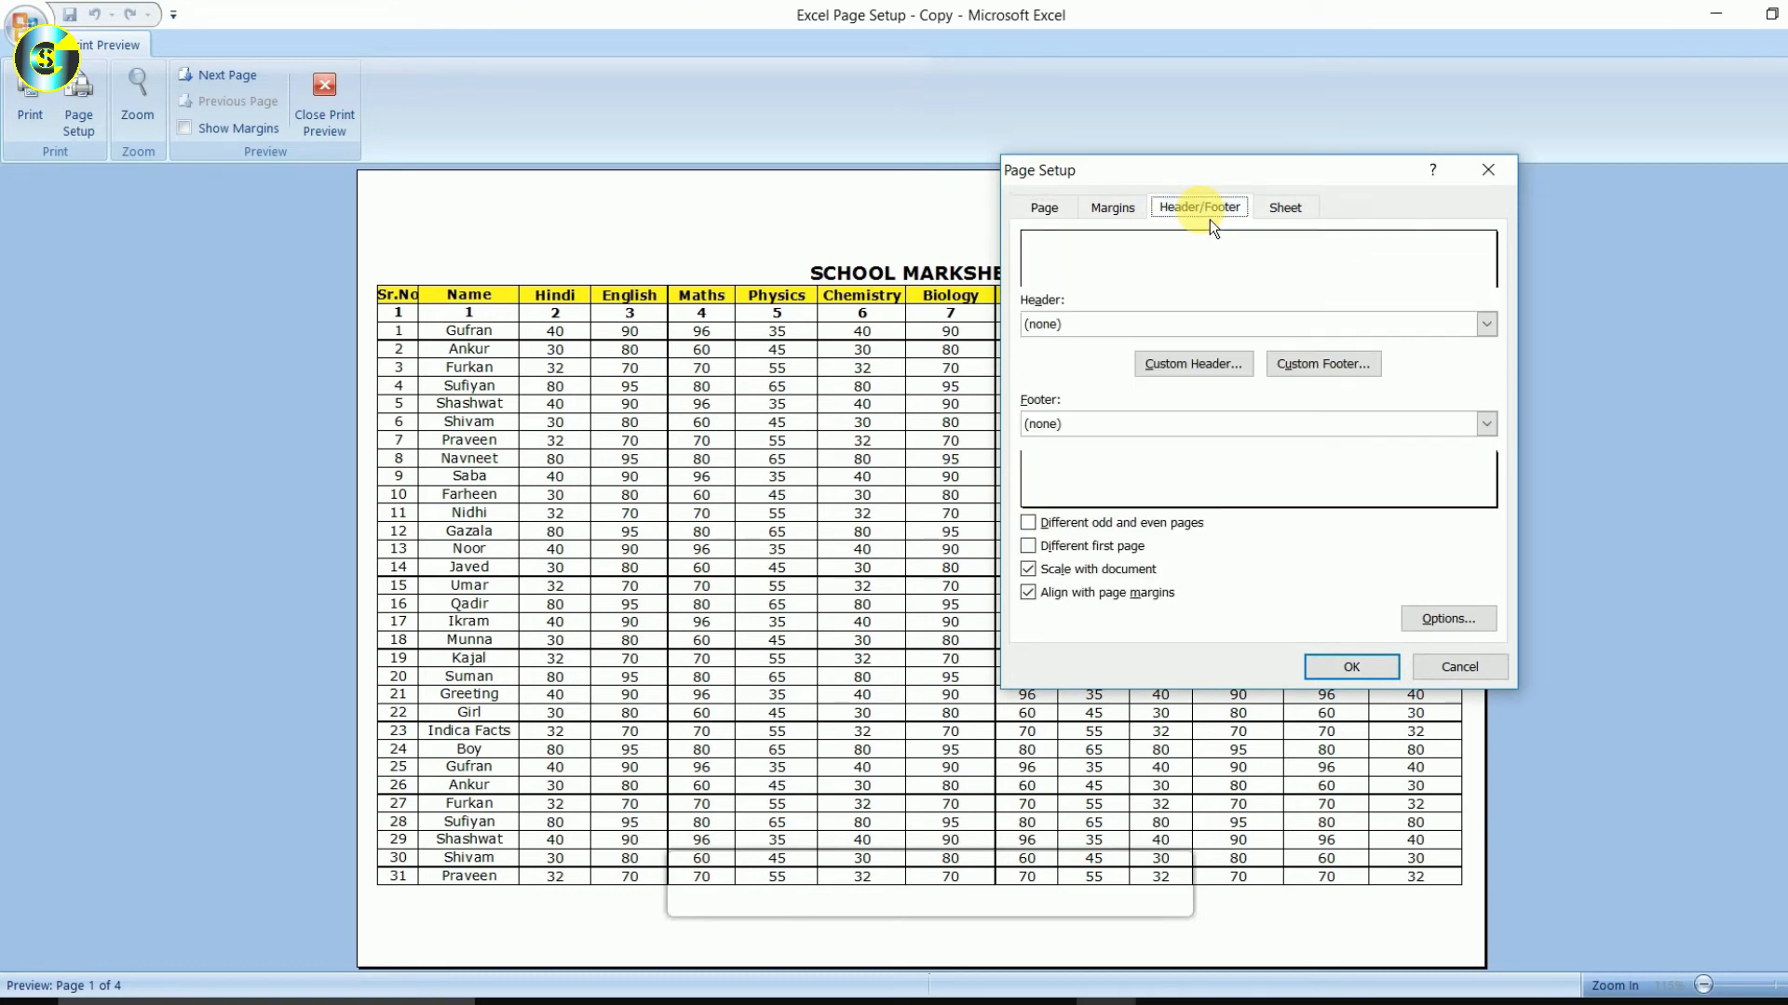
pyautogui.moveTo(1203, 186); pyautogui.dragTo(1356, 348)
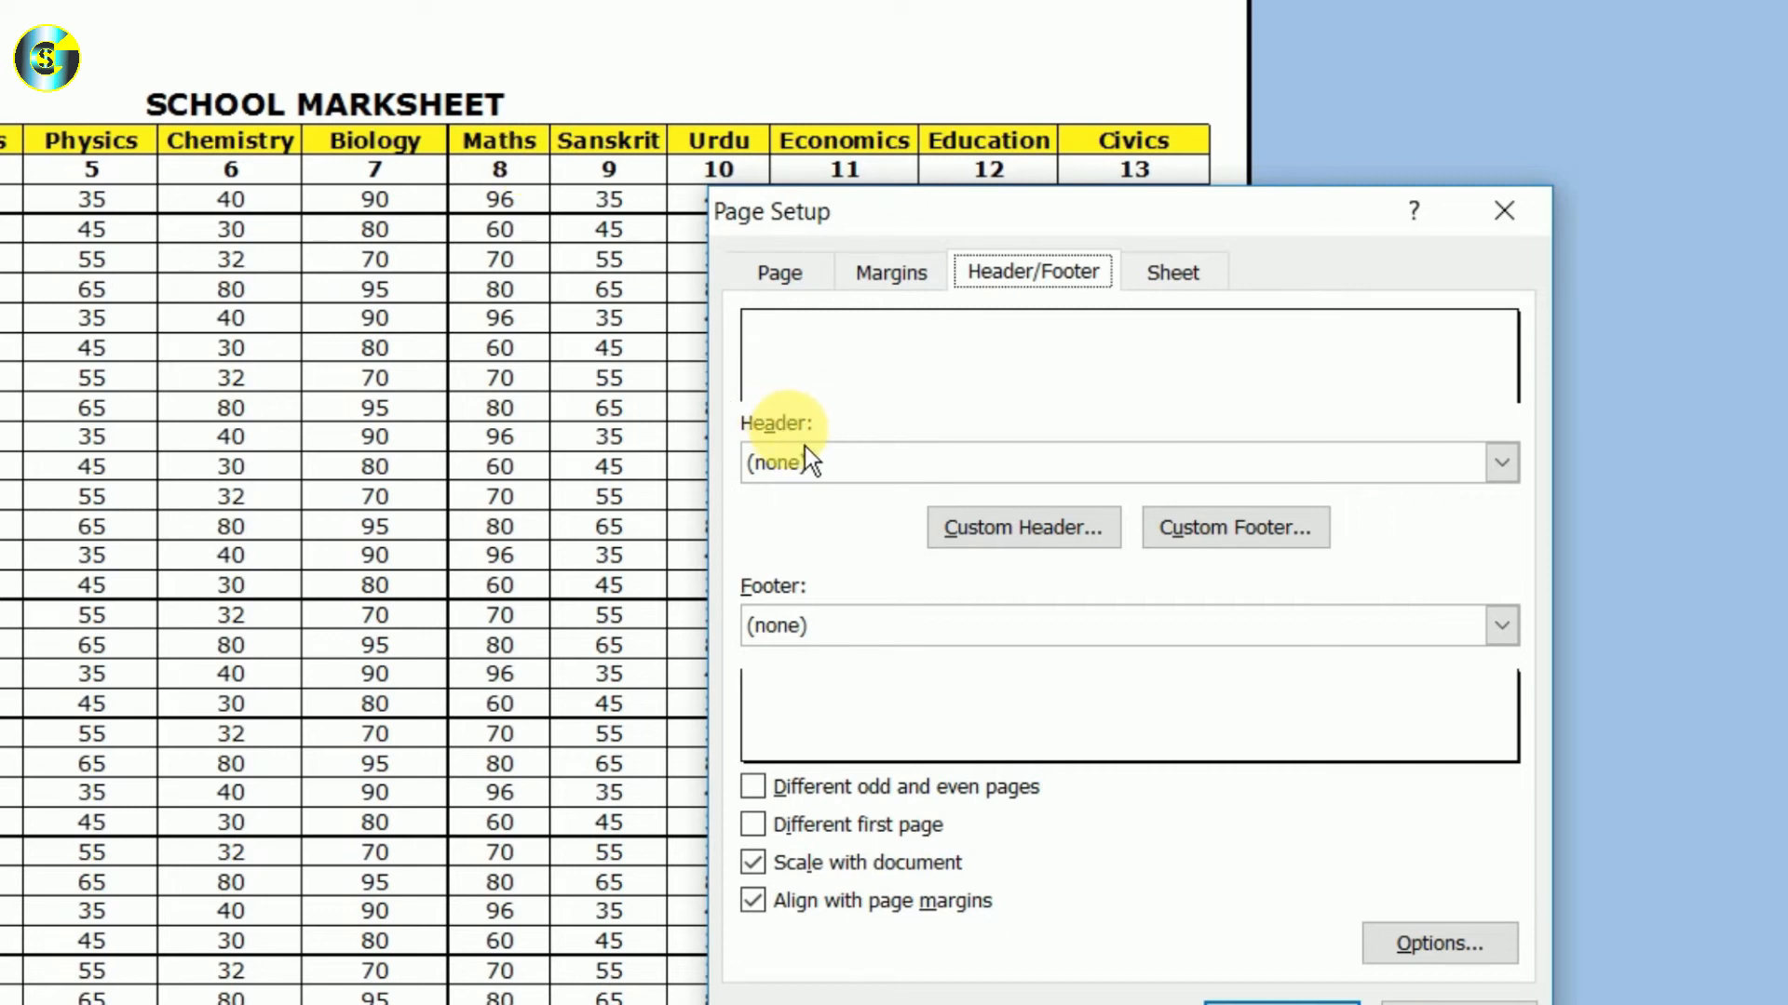
pyautogui.click(836, 477)
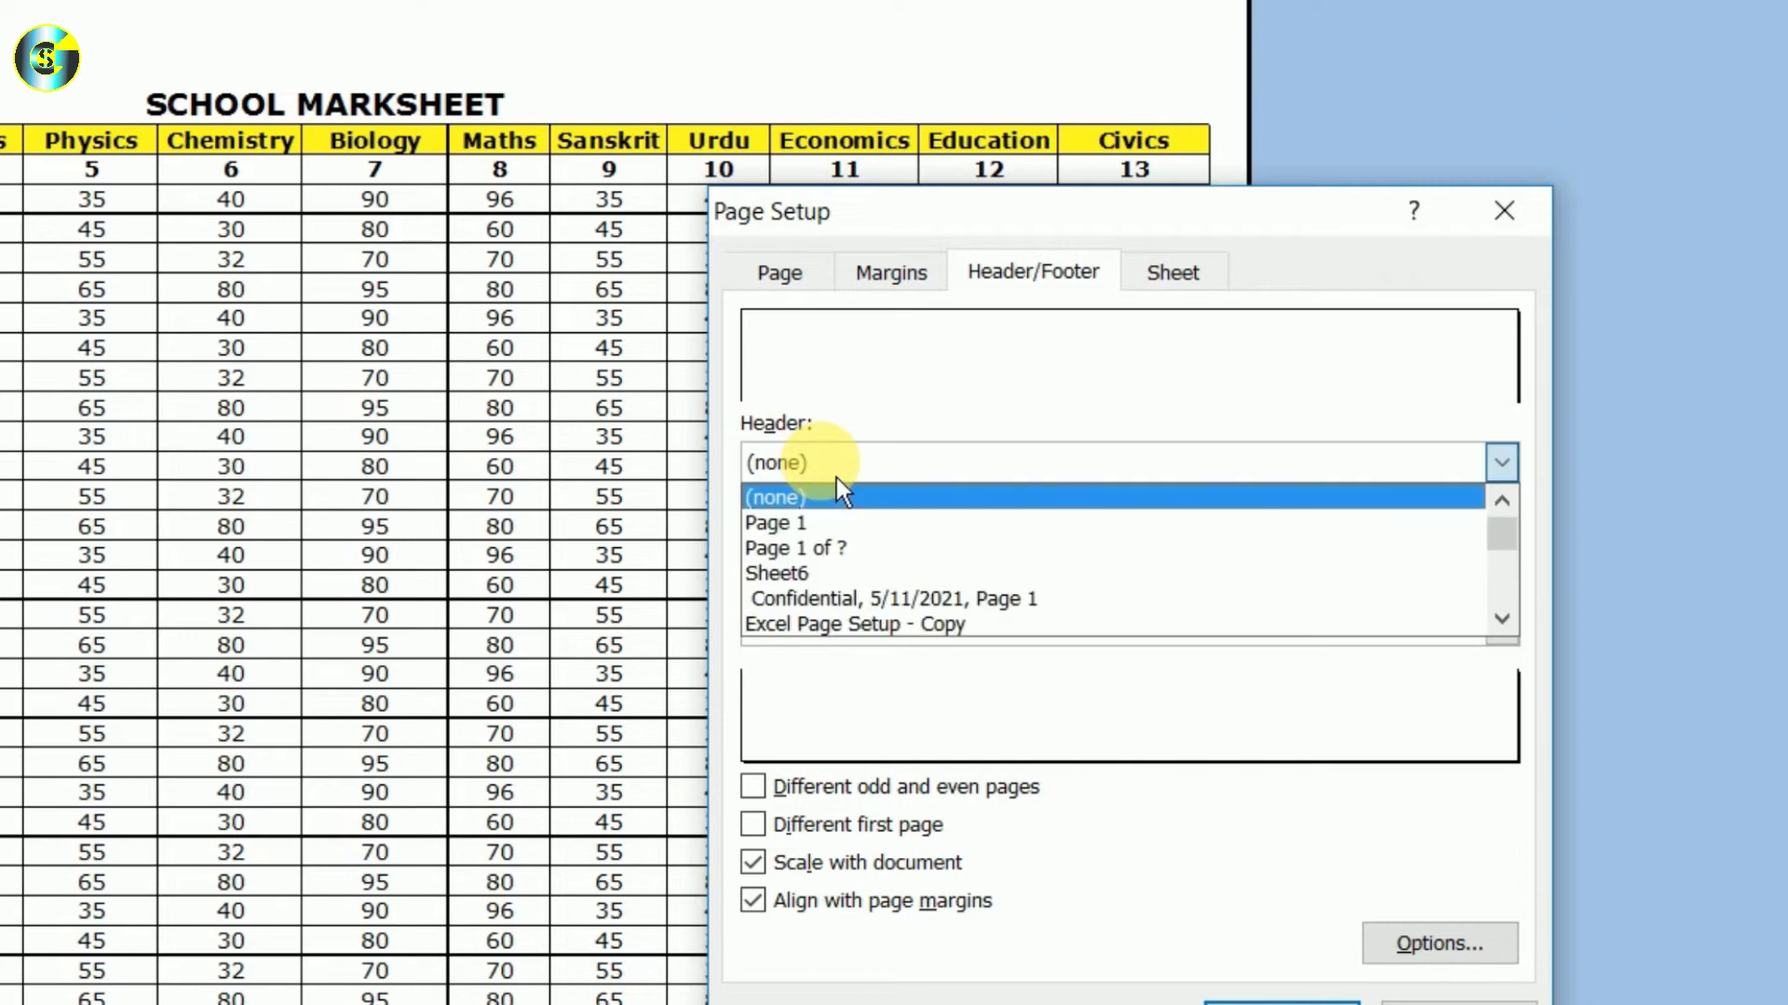
pyautogui.click(818, 531)
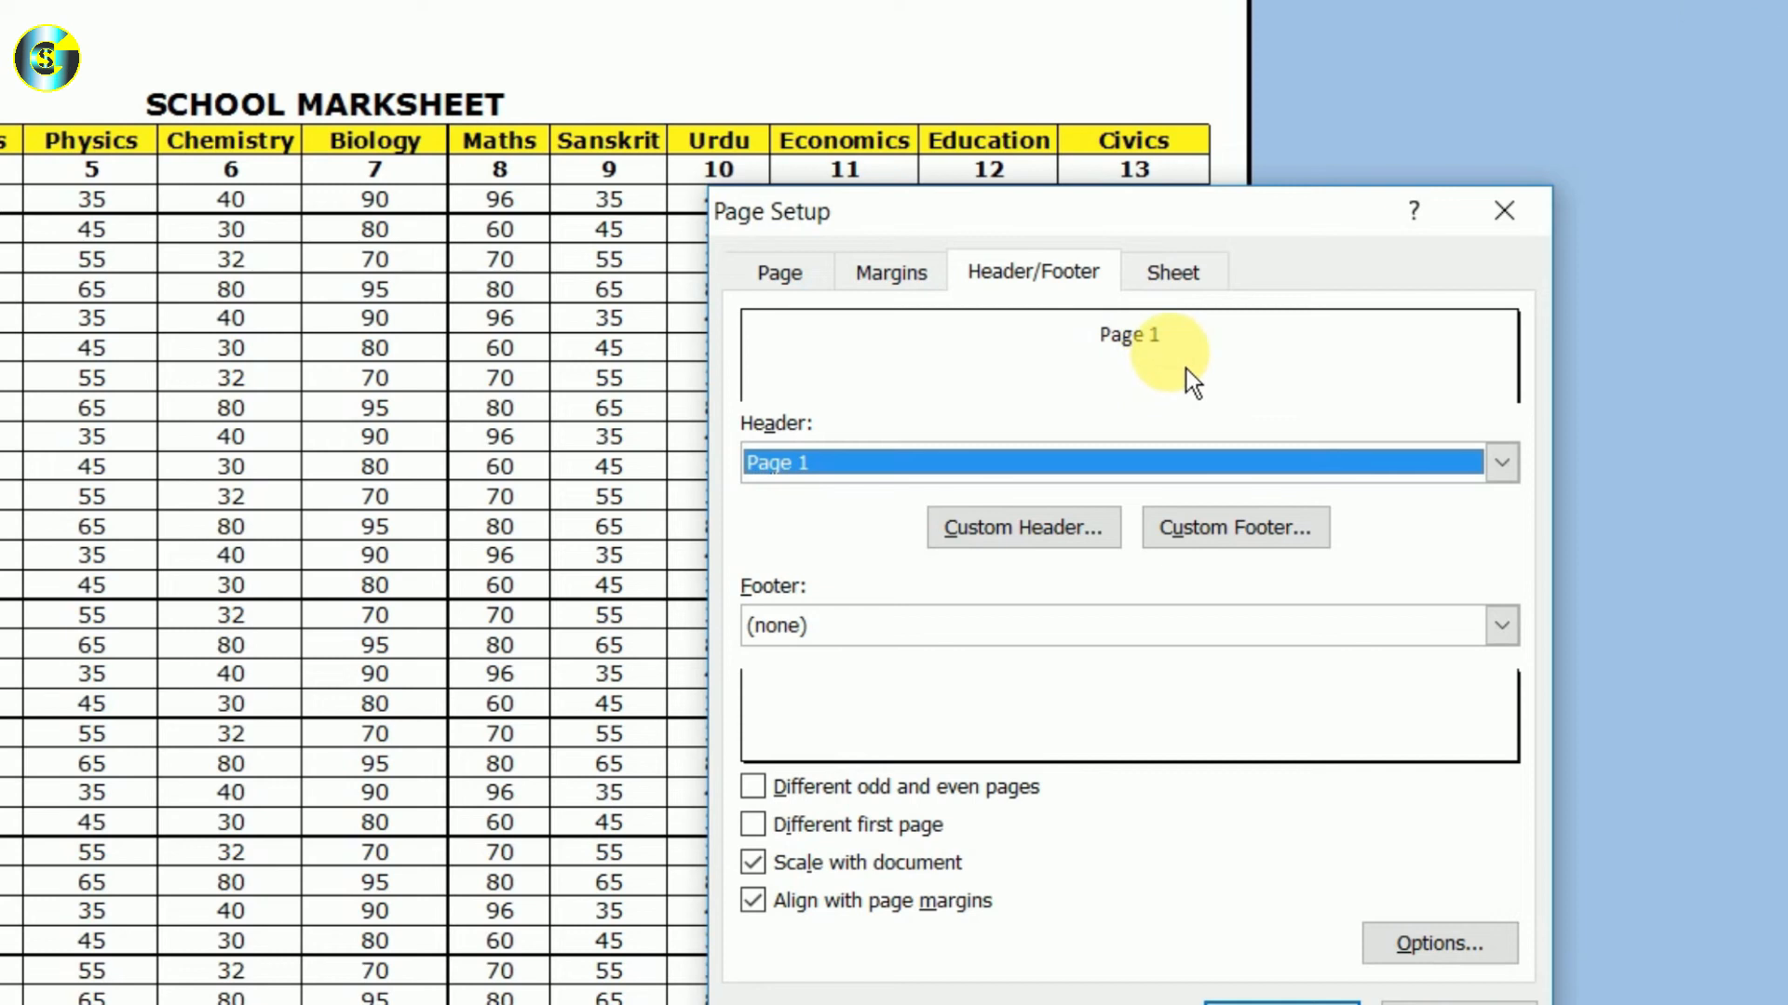
pyautogui.click(936, 463)
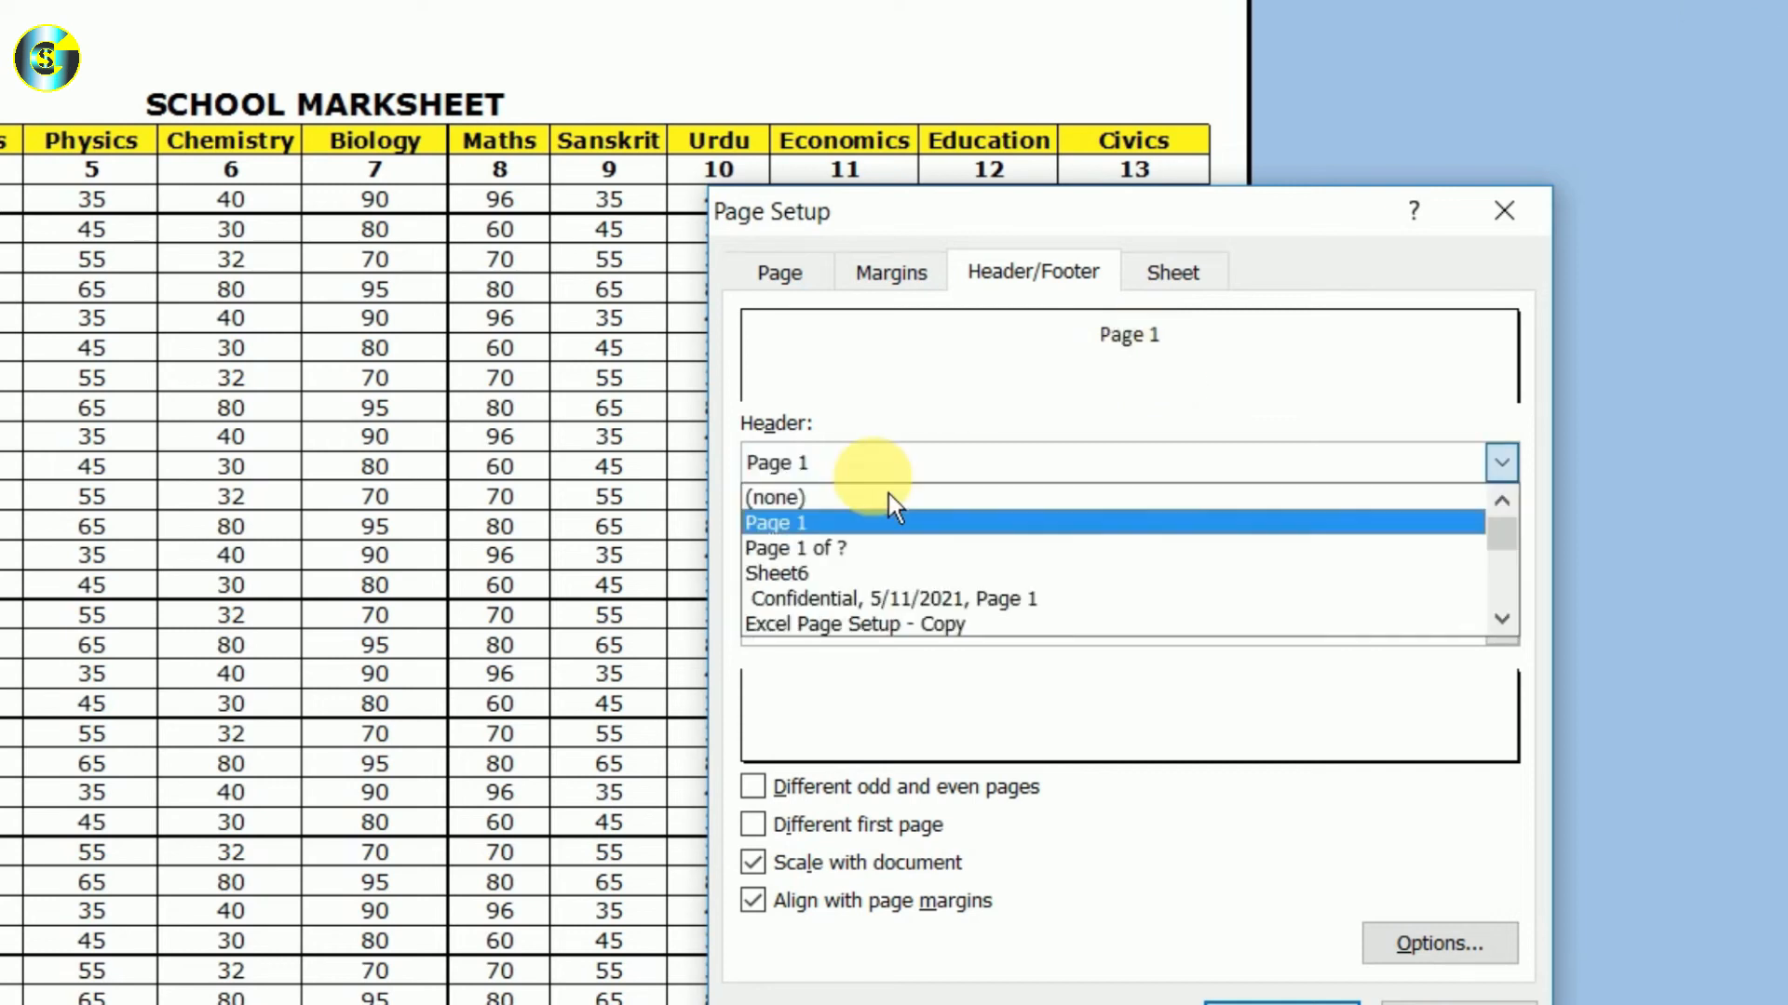
pyautogui.click(871, 568)
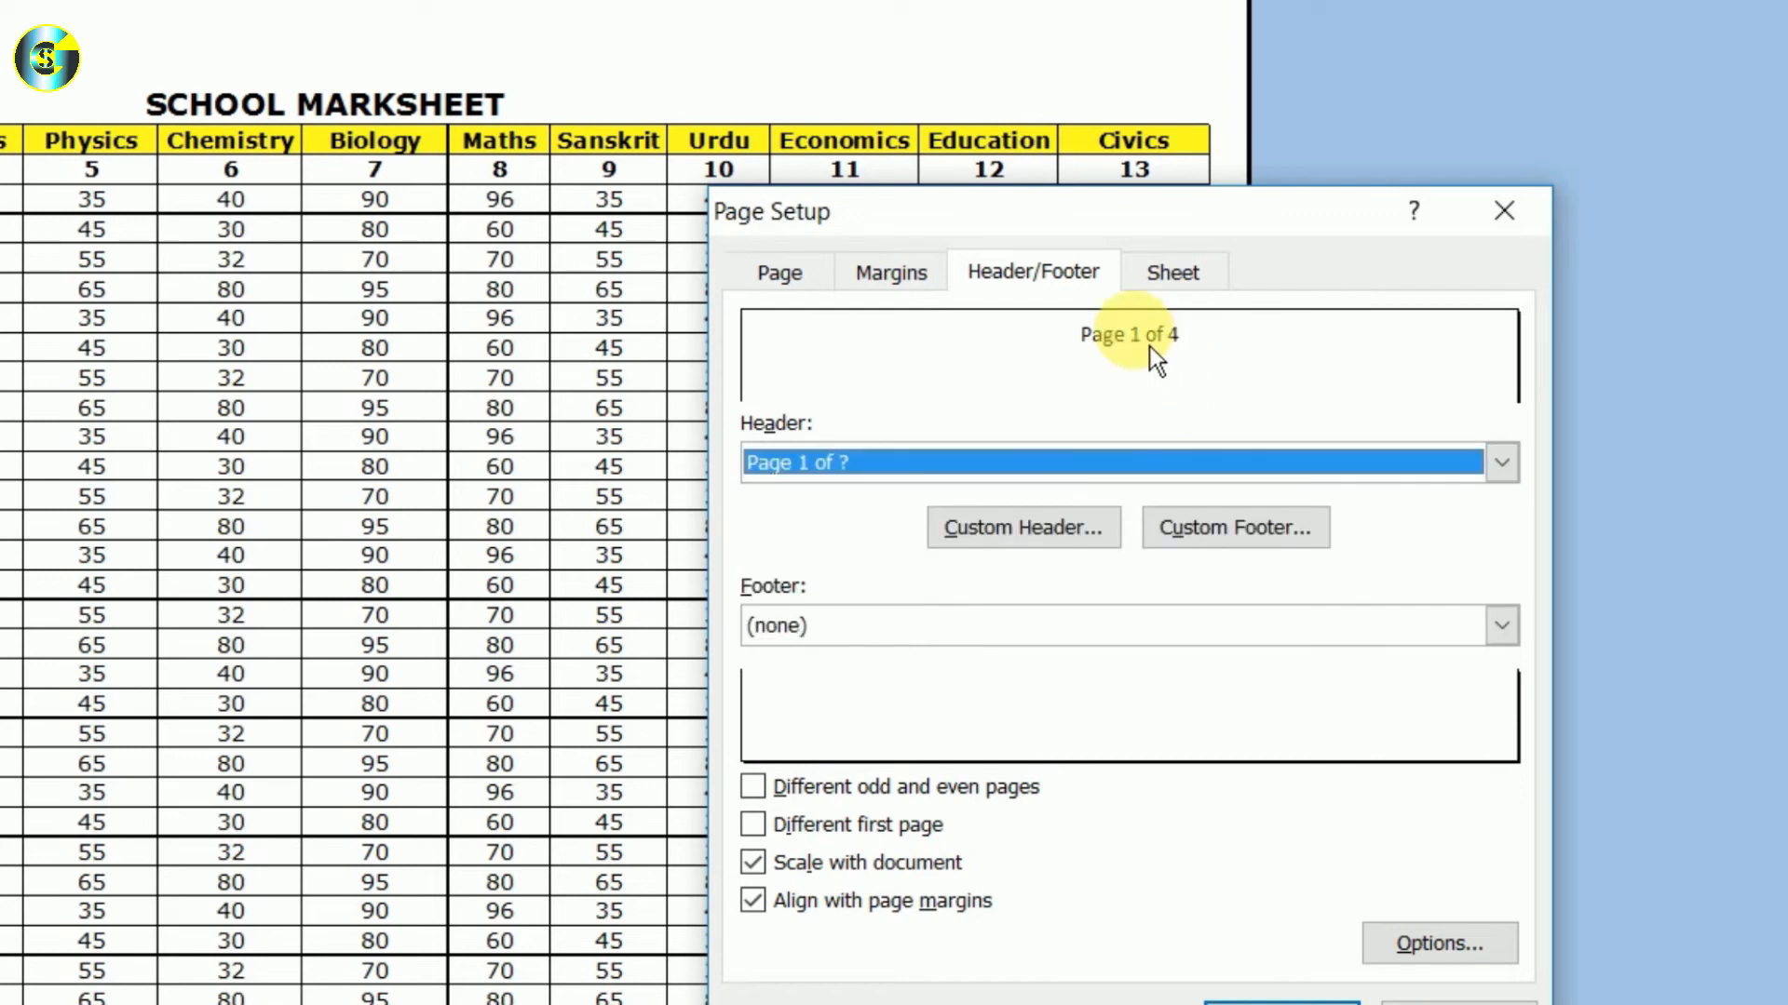
# Reset the page header to (none) and apply the preset Page 1 of ? as the page footer.
pyautogui.moveTo(1107, 233); pyautogui.dragTo(1164, 13)
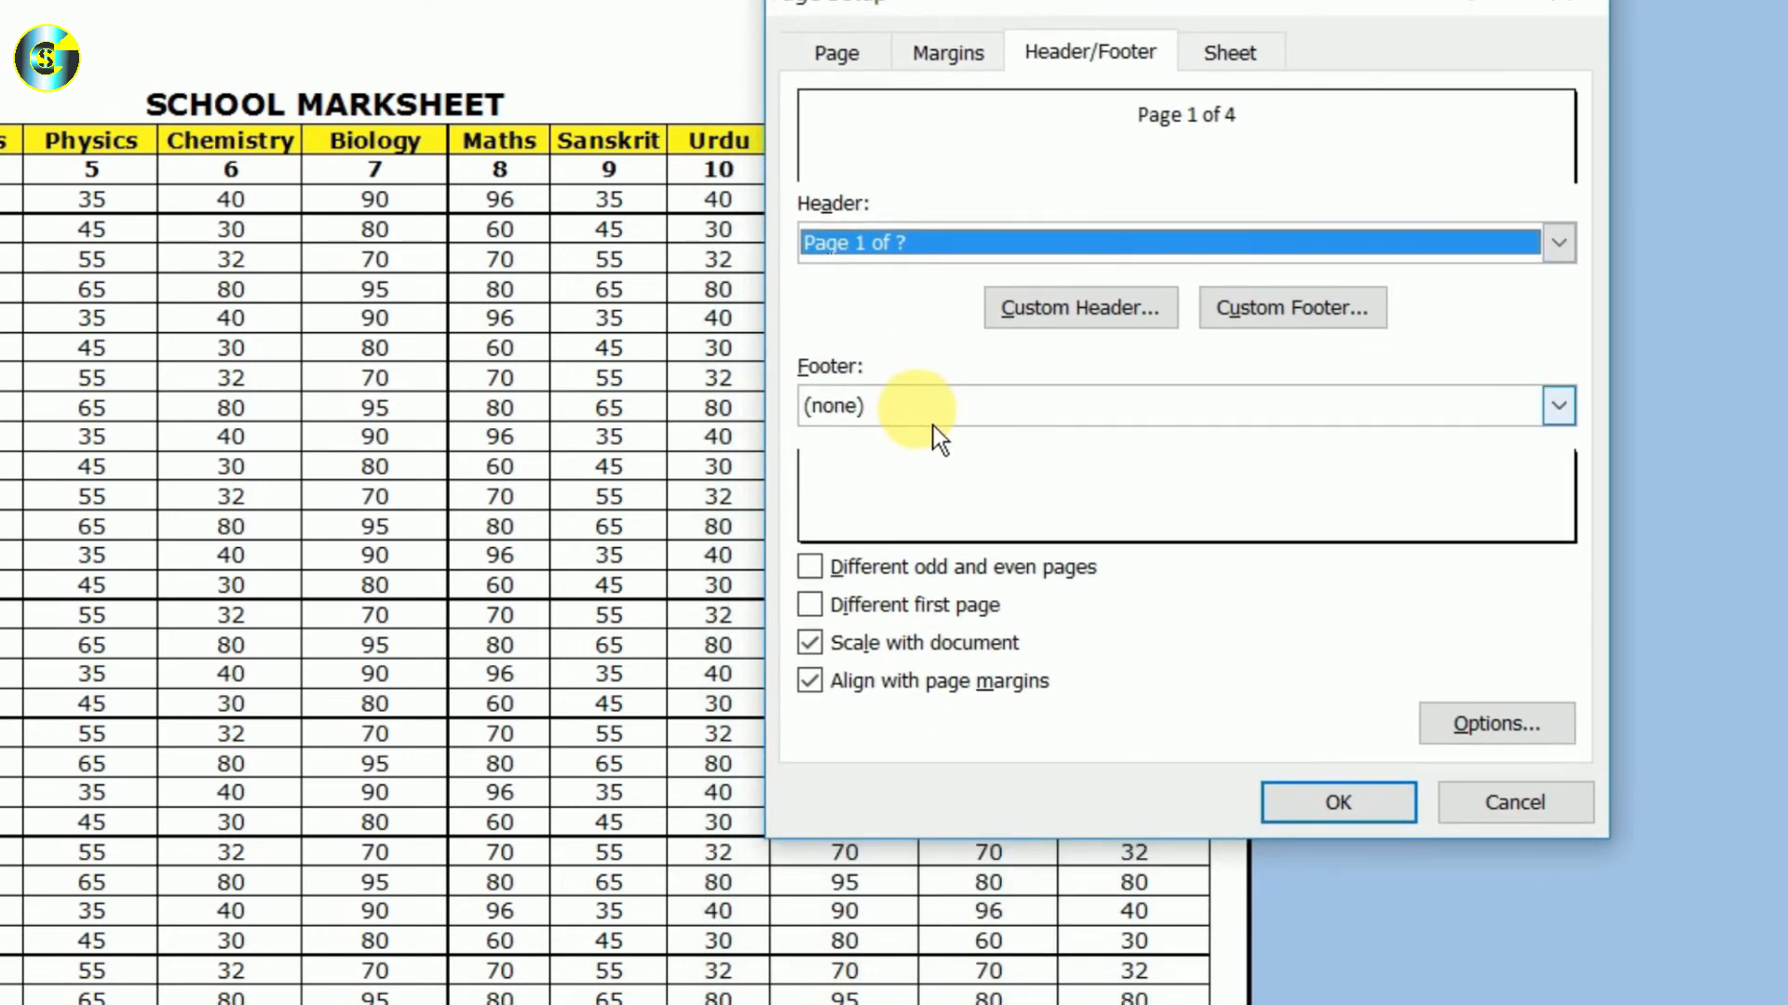
pyautogui.click(894, 249)
pyautogui.click(871, 287)
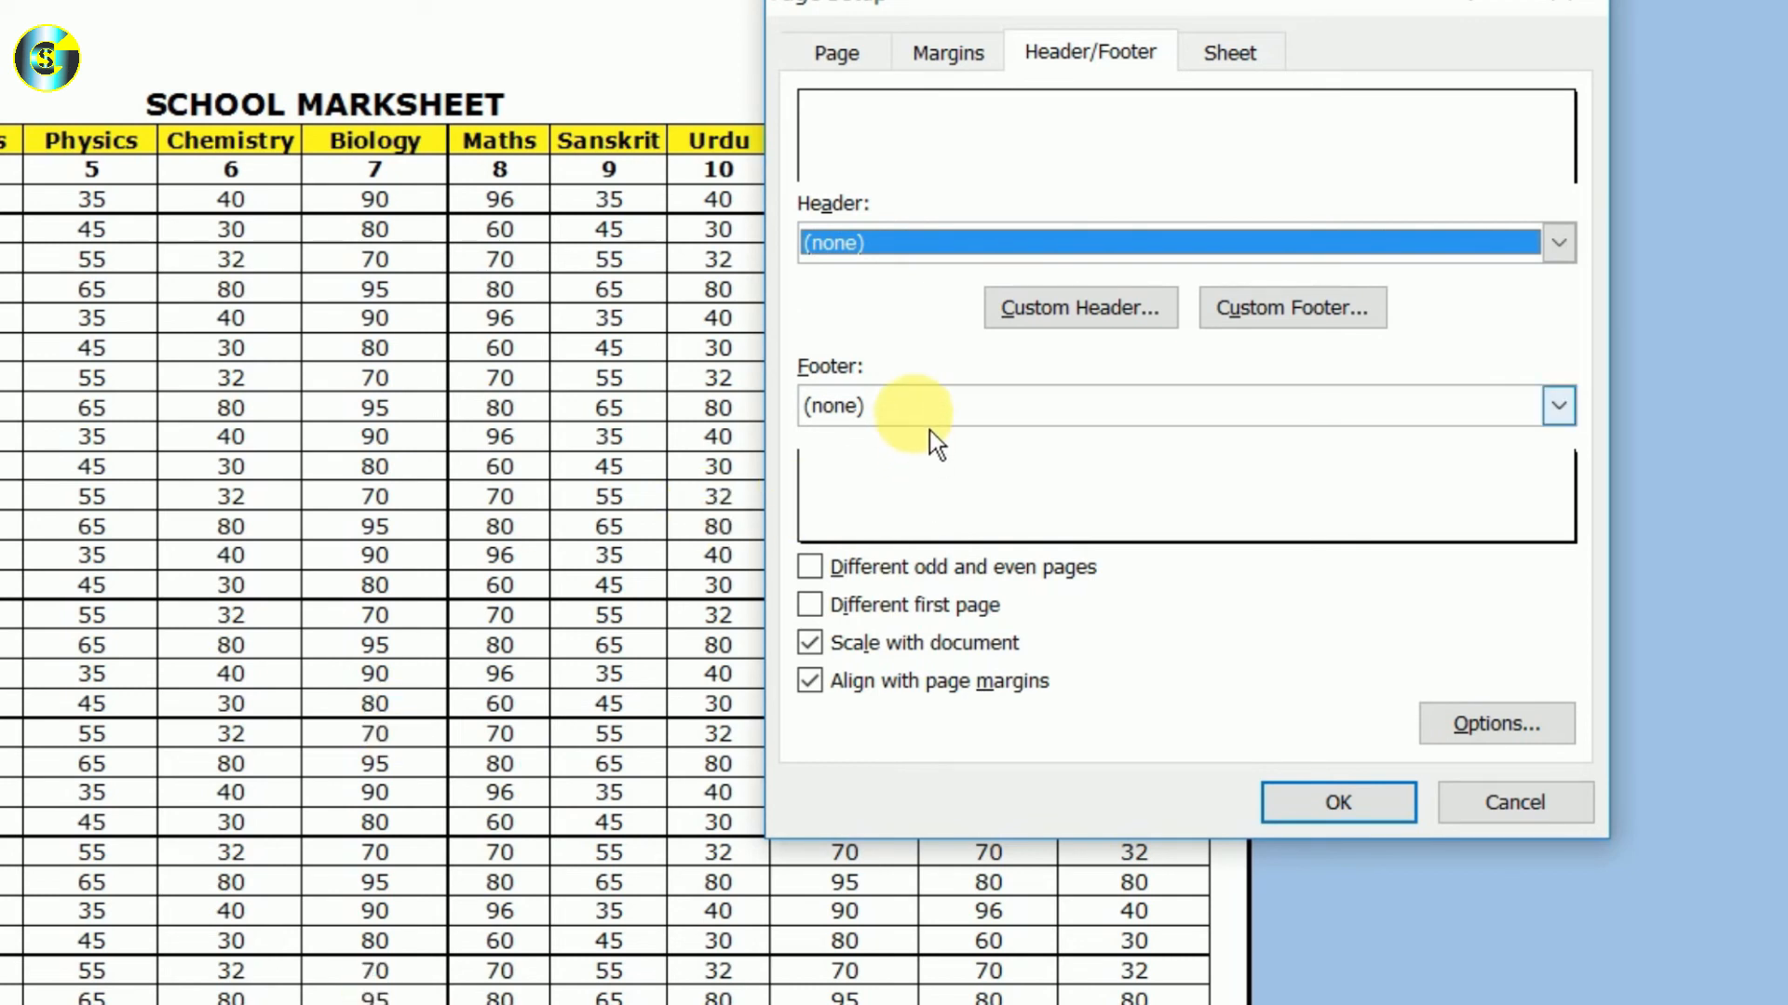
pyautogui.click(885, 427)
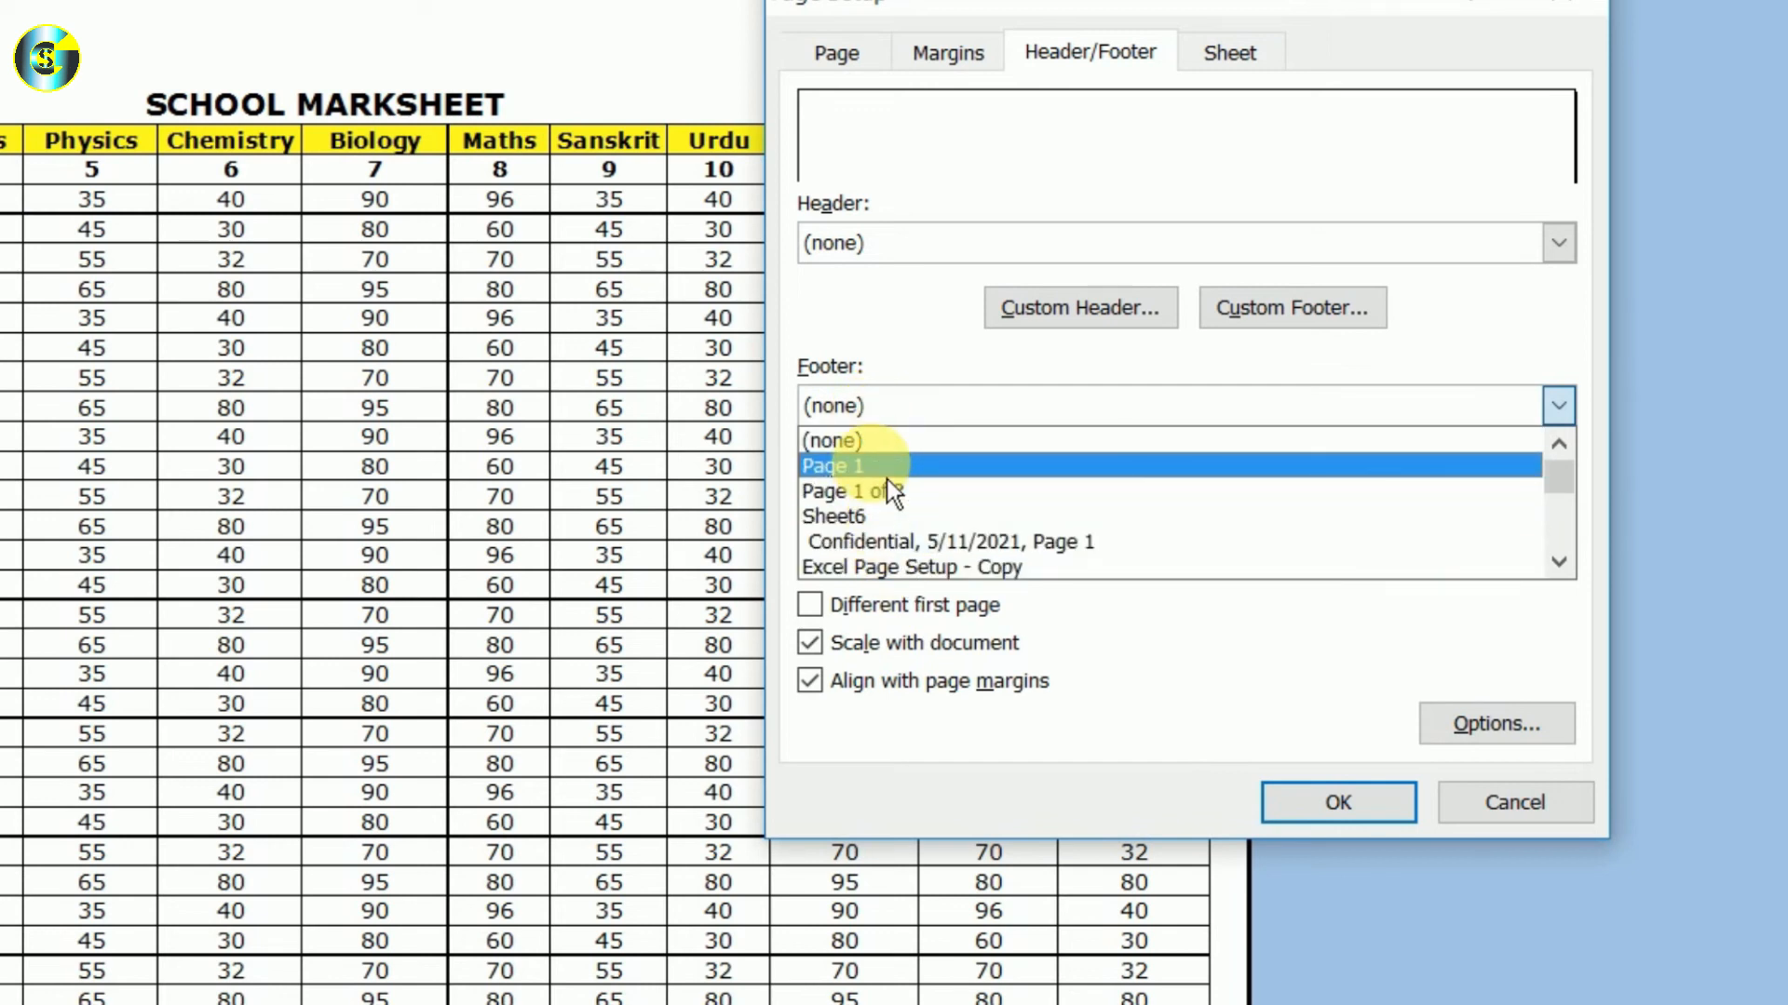
pyautogui.click(950, 502)
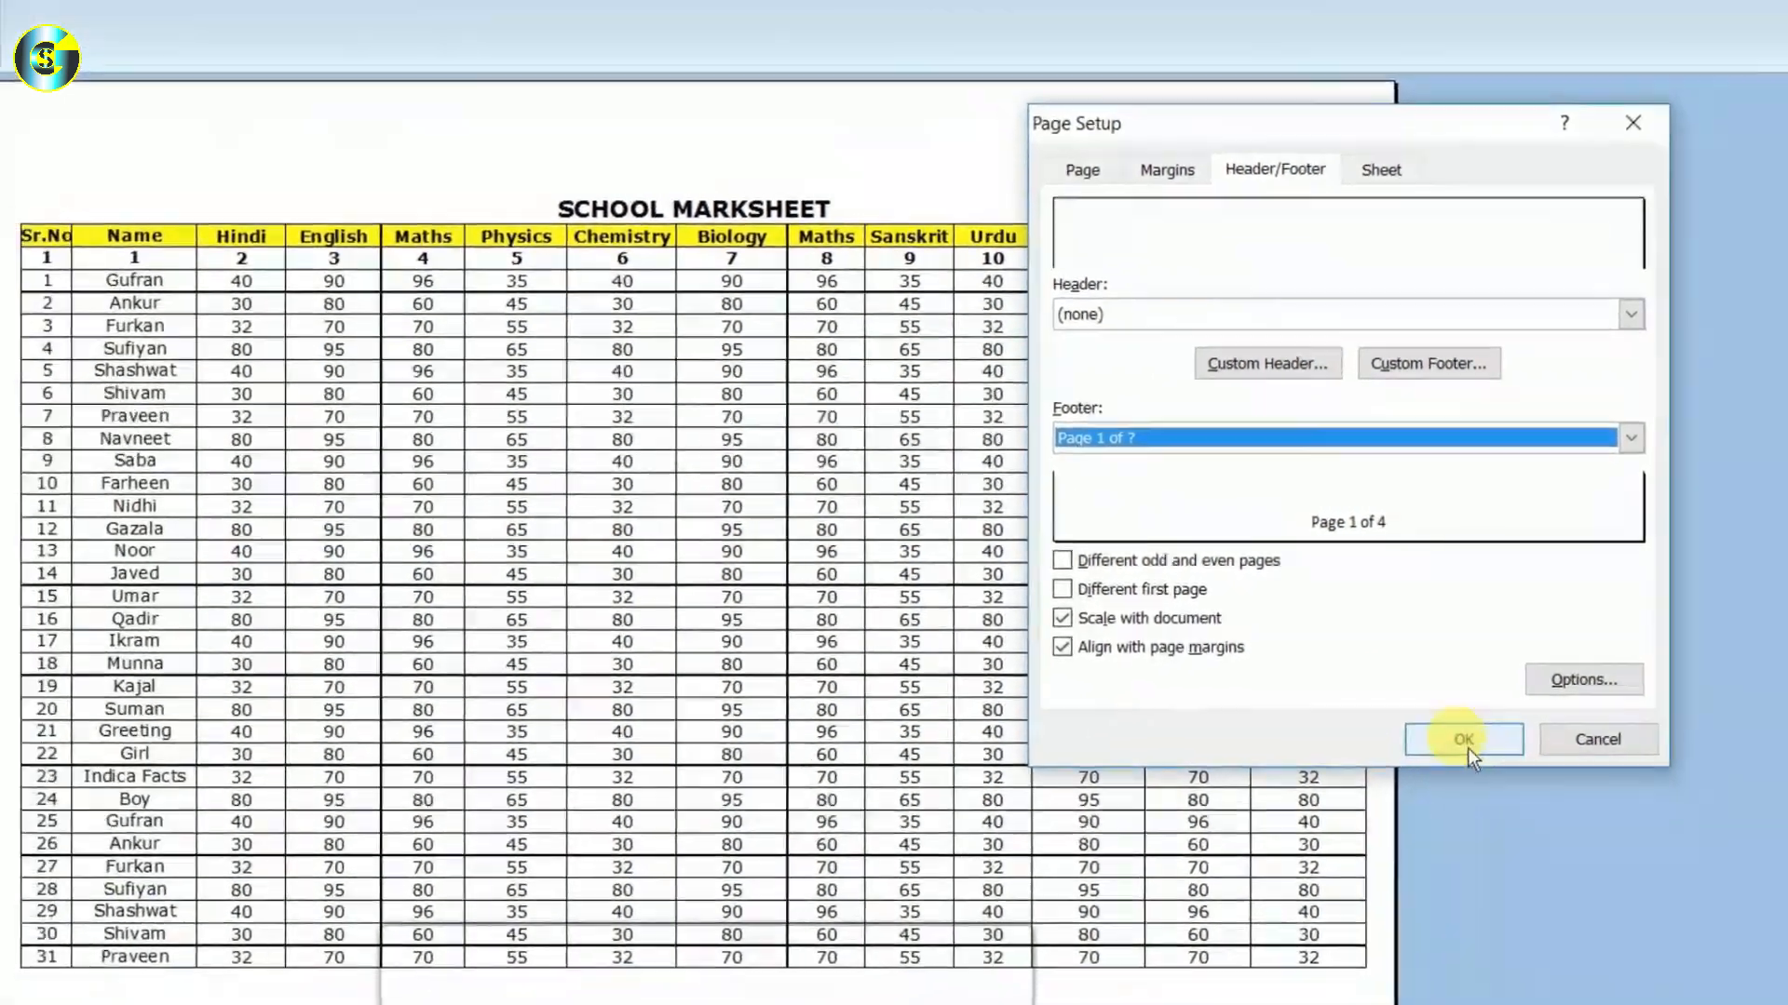
pyautogui.click(1338, 802)
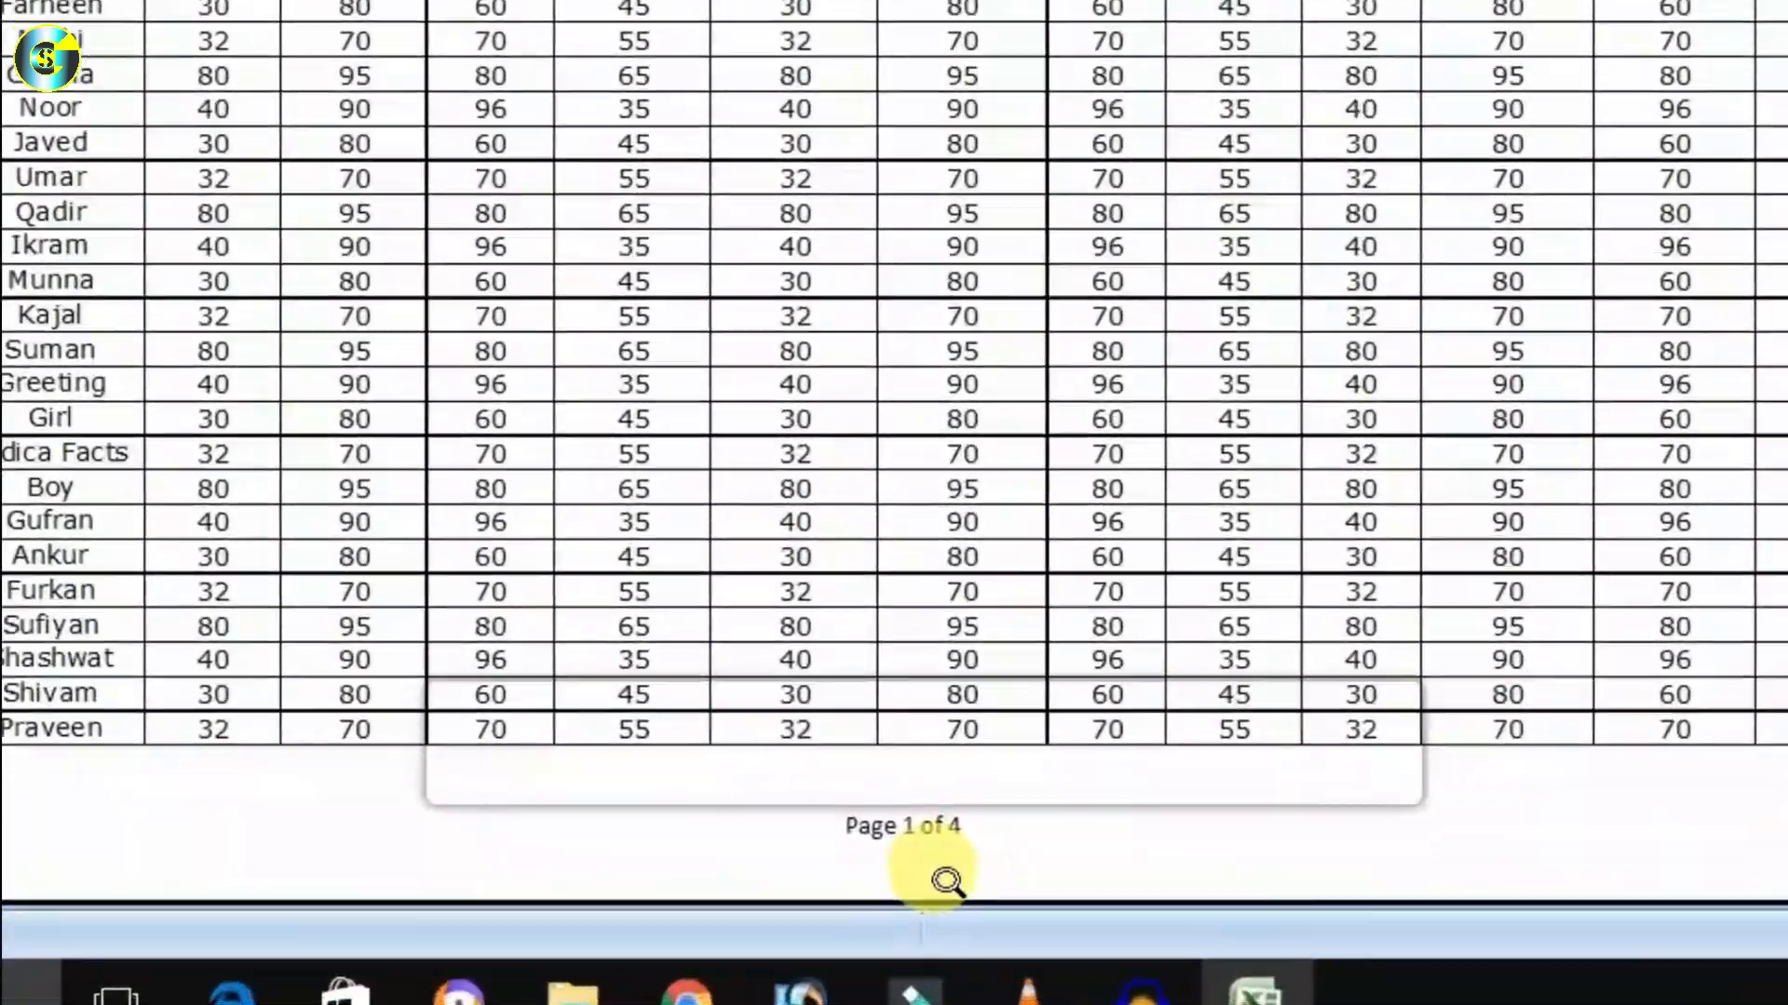
# Examine the page number footer at the bottom of the first preview page, and return to the full-page view.
pyautogui.click(945, 920)
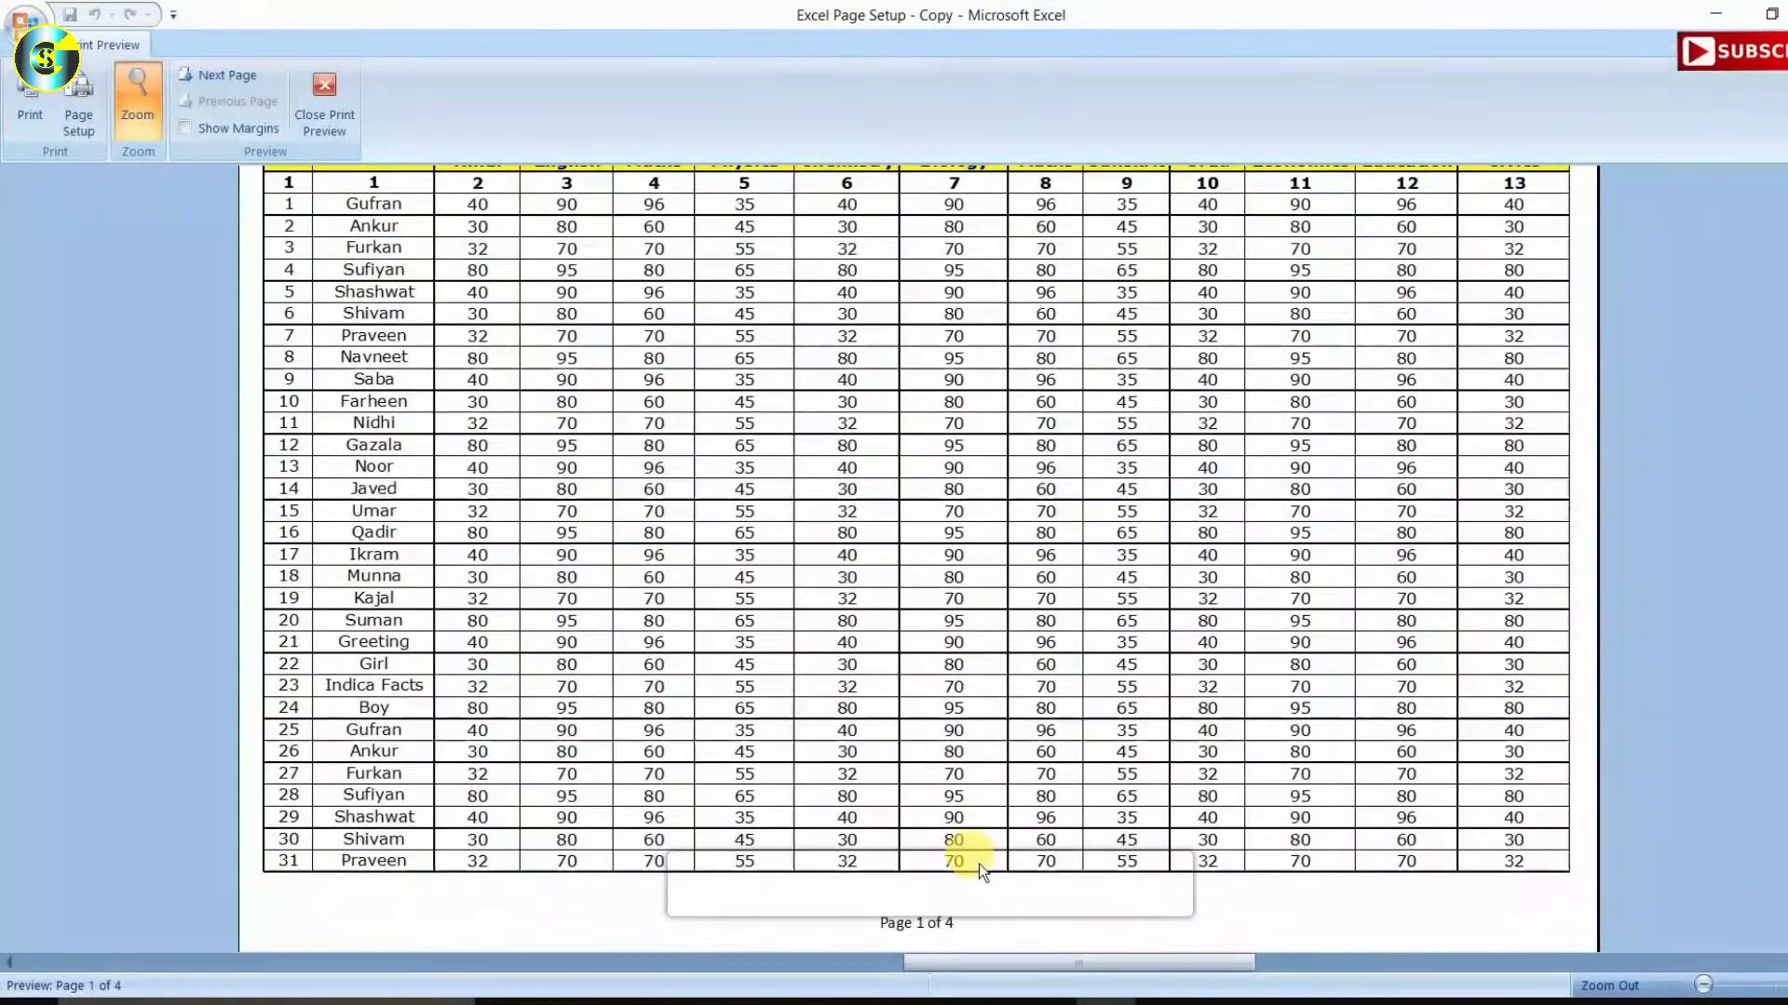
pyautogui.scroll(-5, 979, 864)
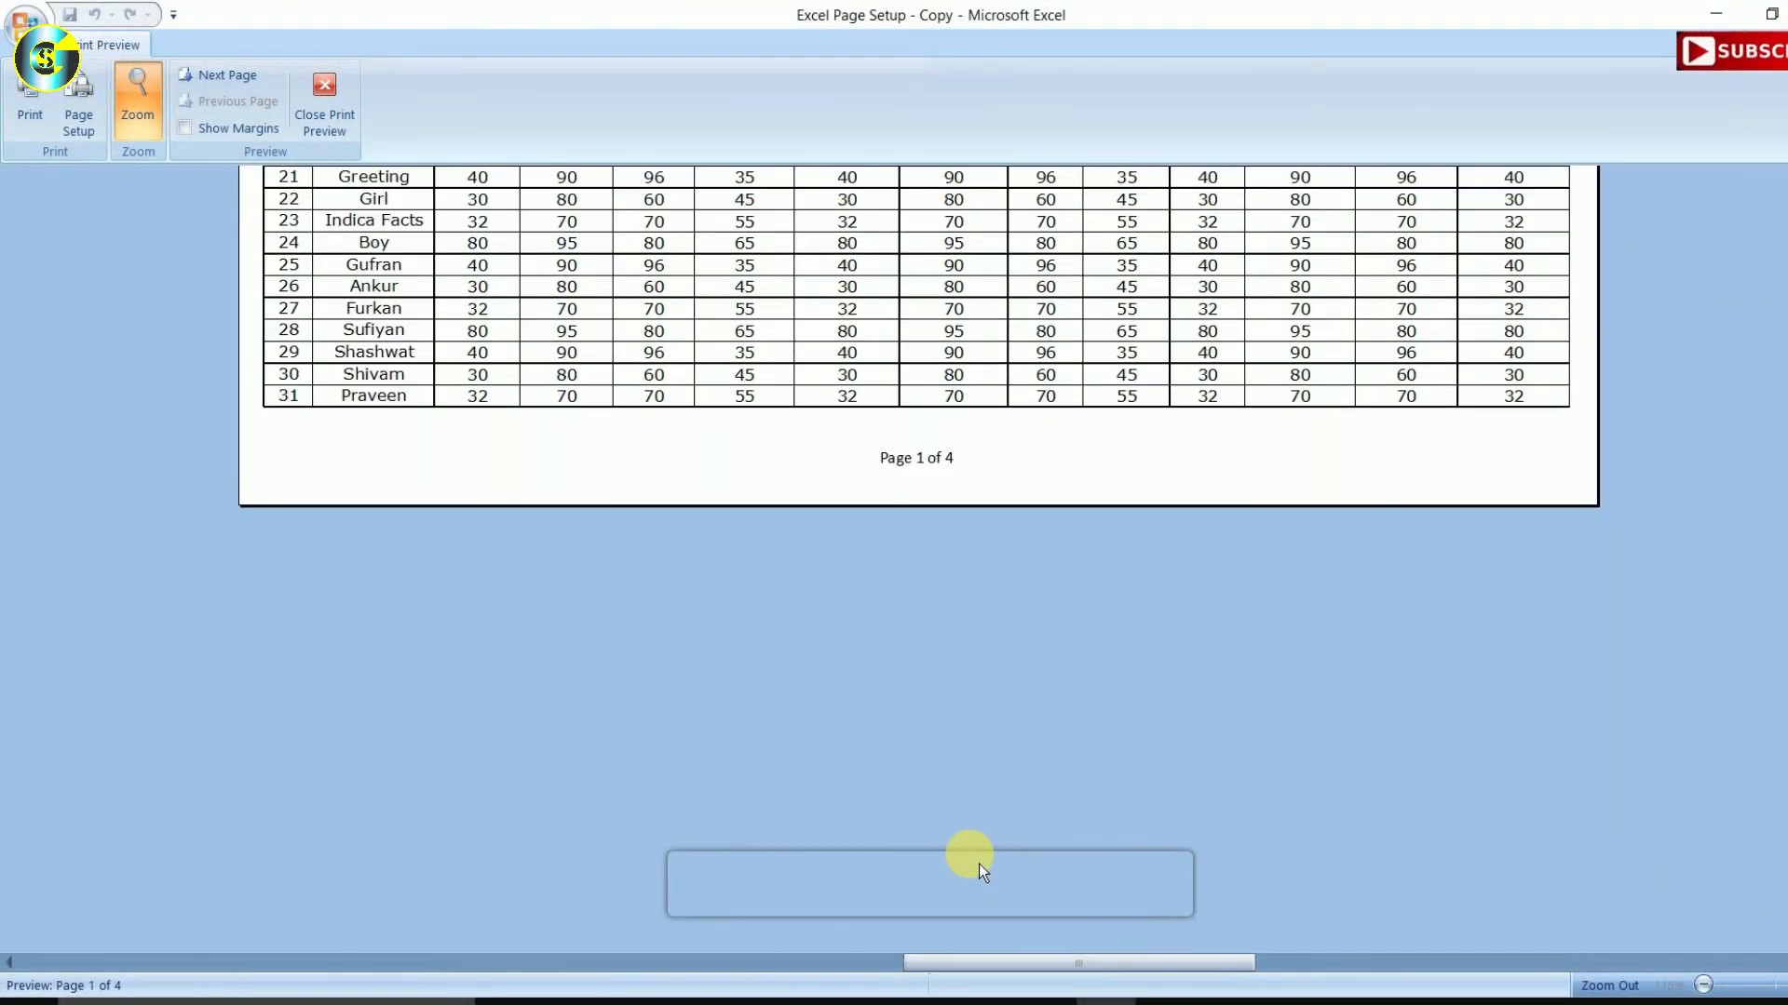
pyautogui.click(1024, 409)
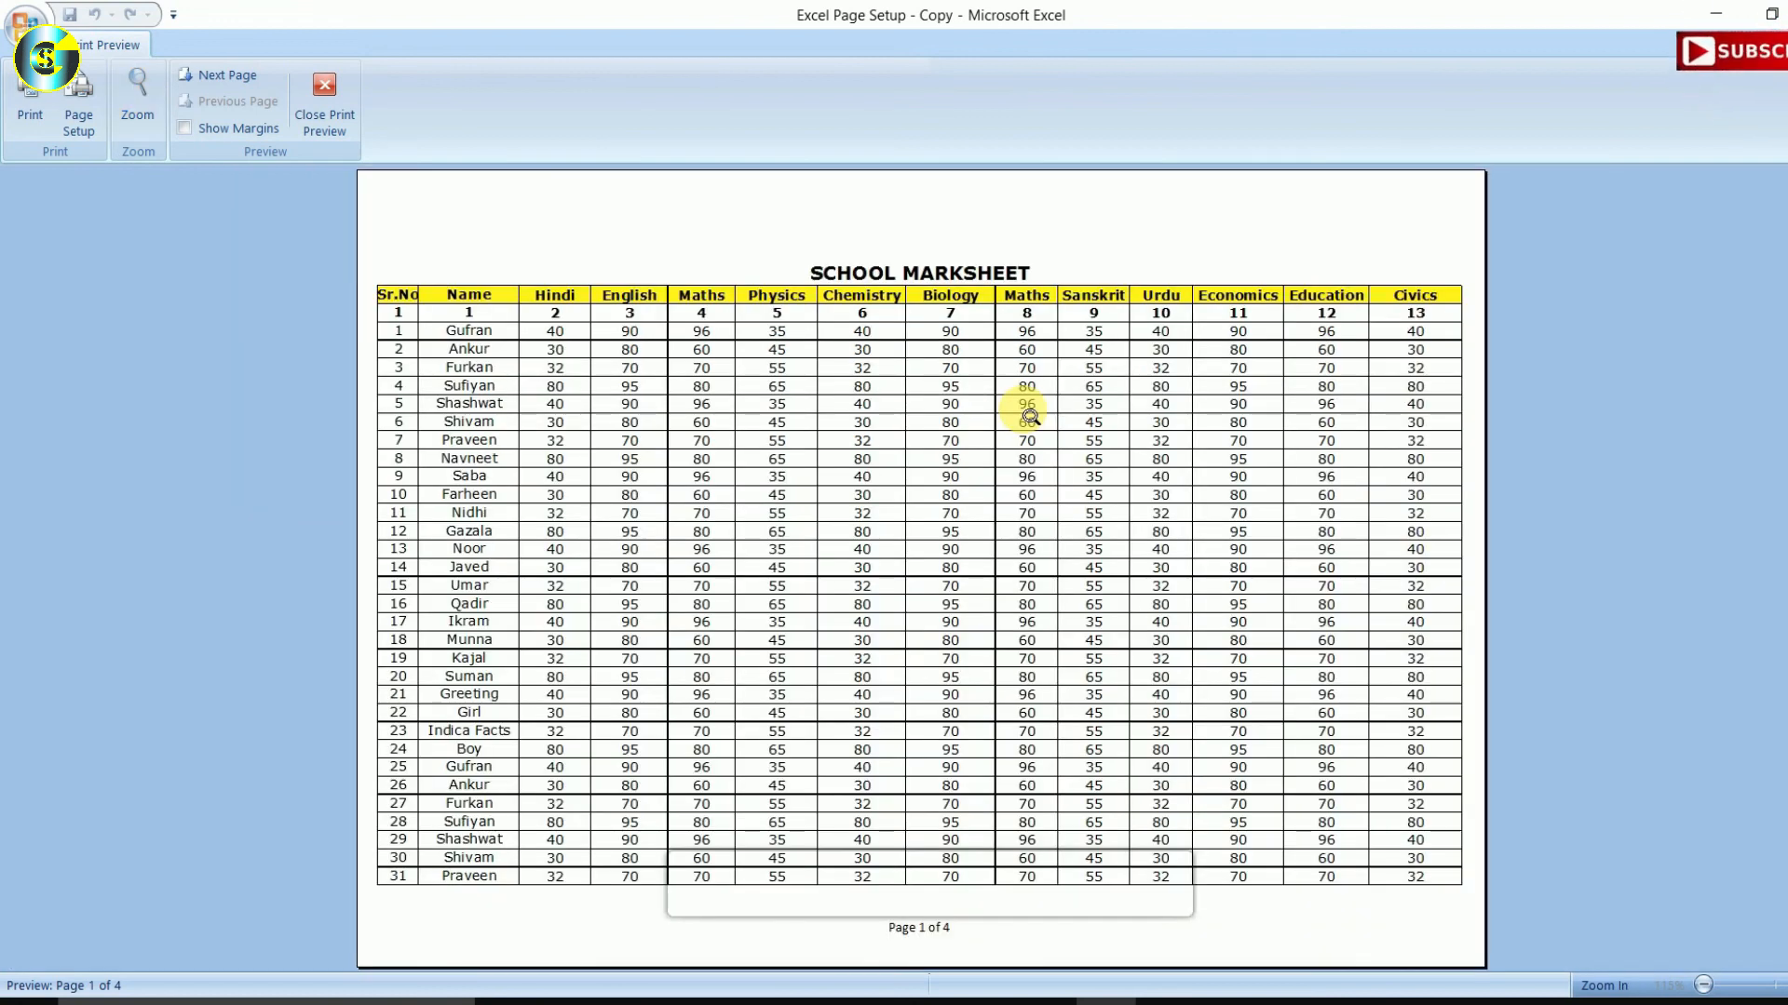
pyautogui.scroll(-2, 942, 857)
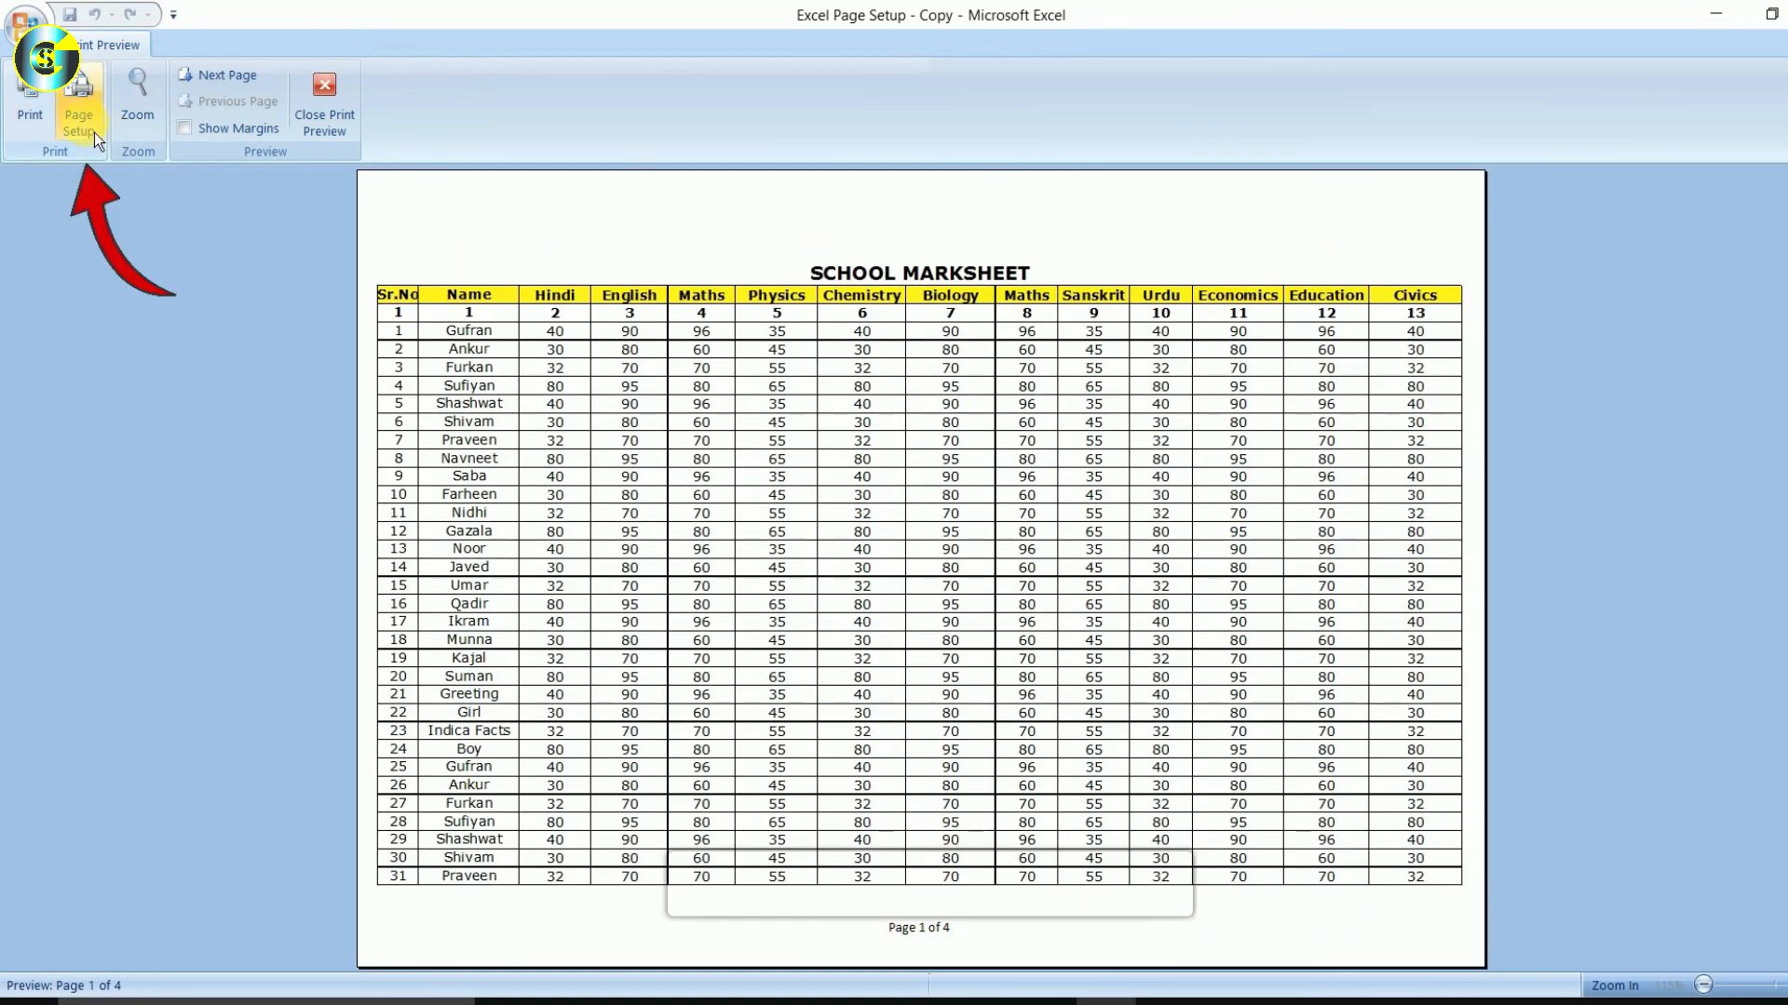
# Remove the page number footer by setting the footer to (none) and apply the change.
pyautogui.click(93, 132)
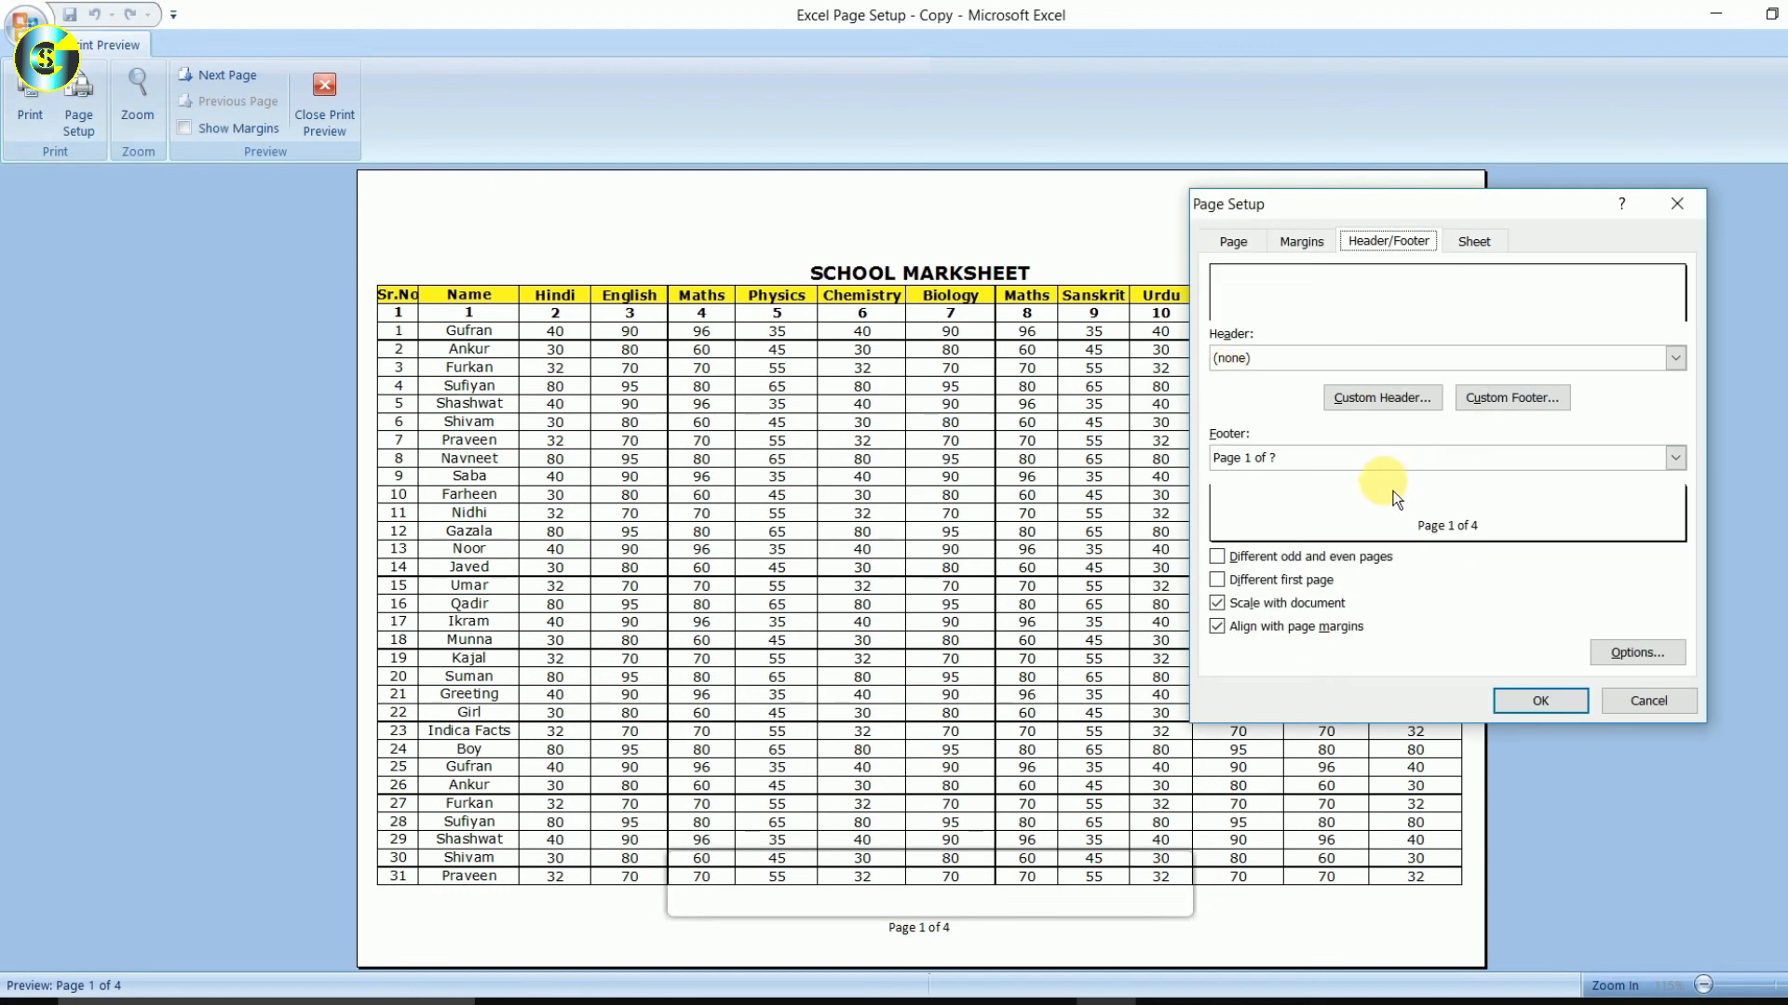
pyautogui.click(1318, 459)
pyautogui.scroll(2, 1257, 498)
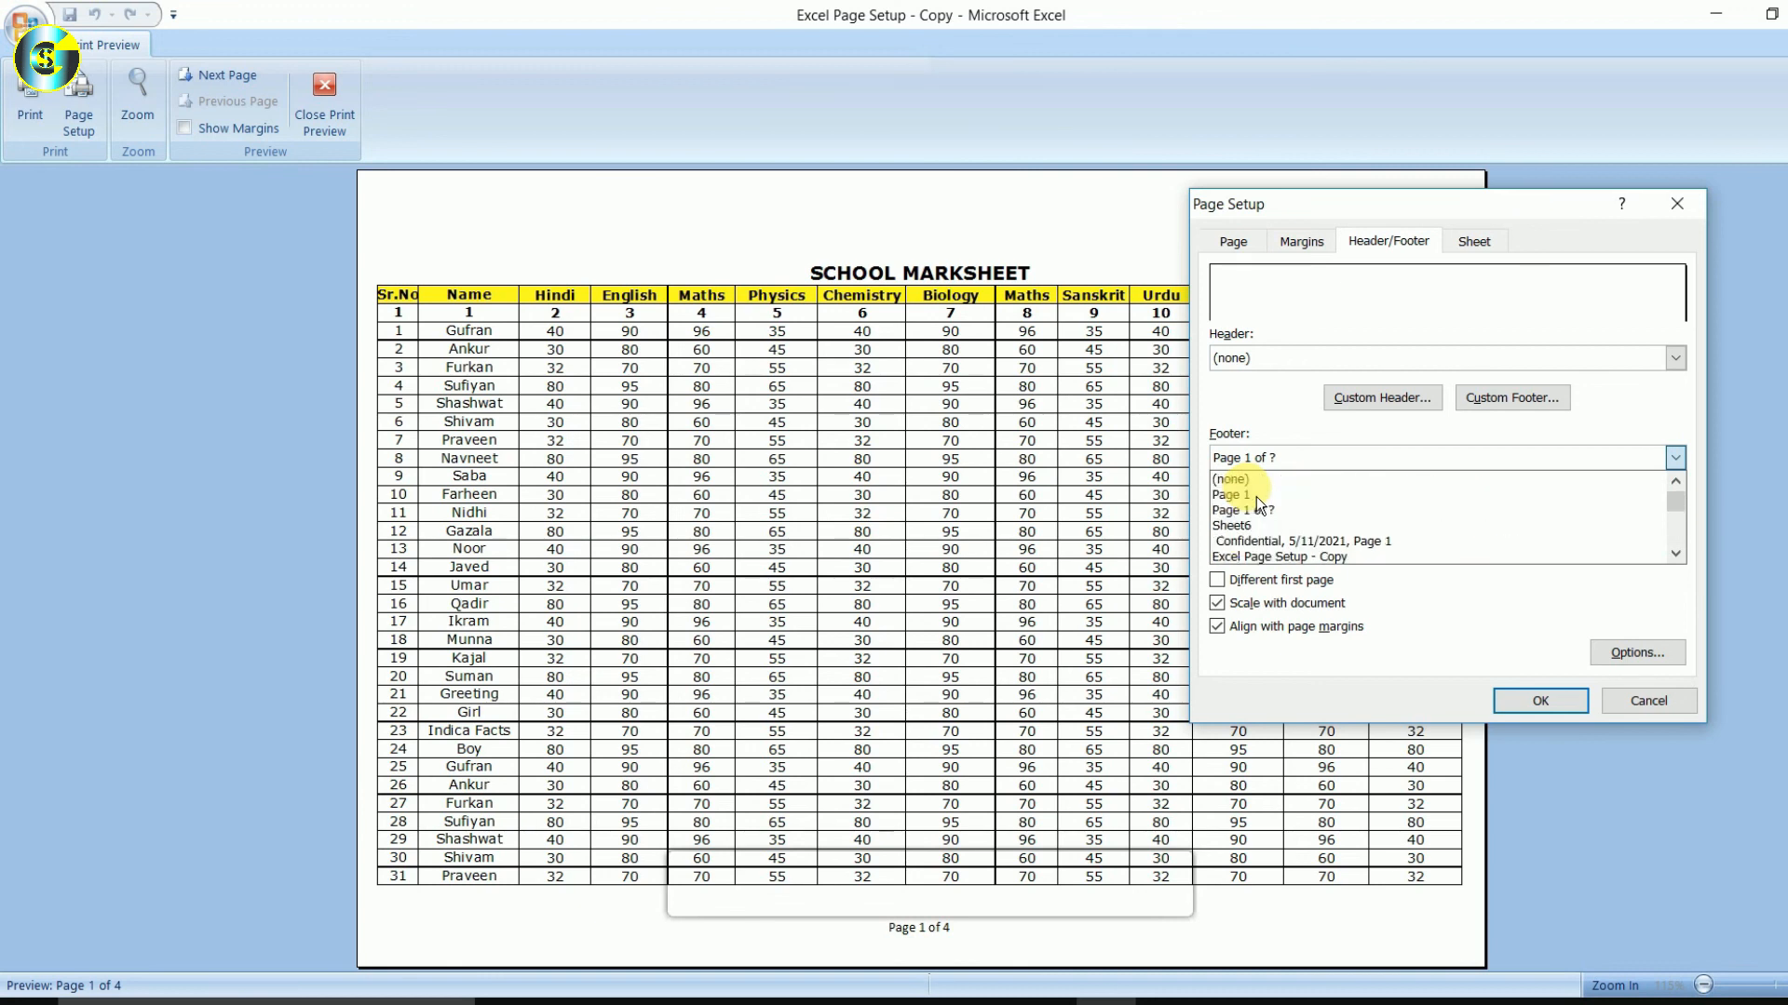
pyautogui.click(1256, 494)
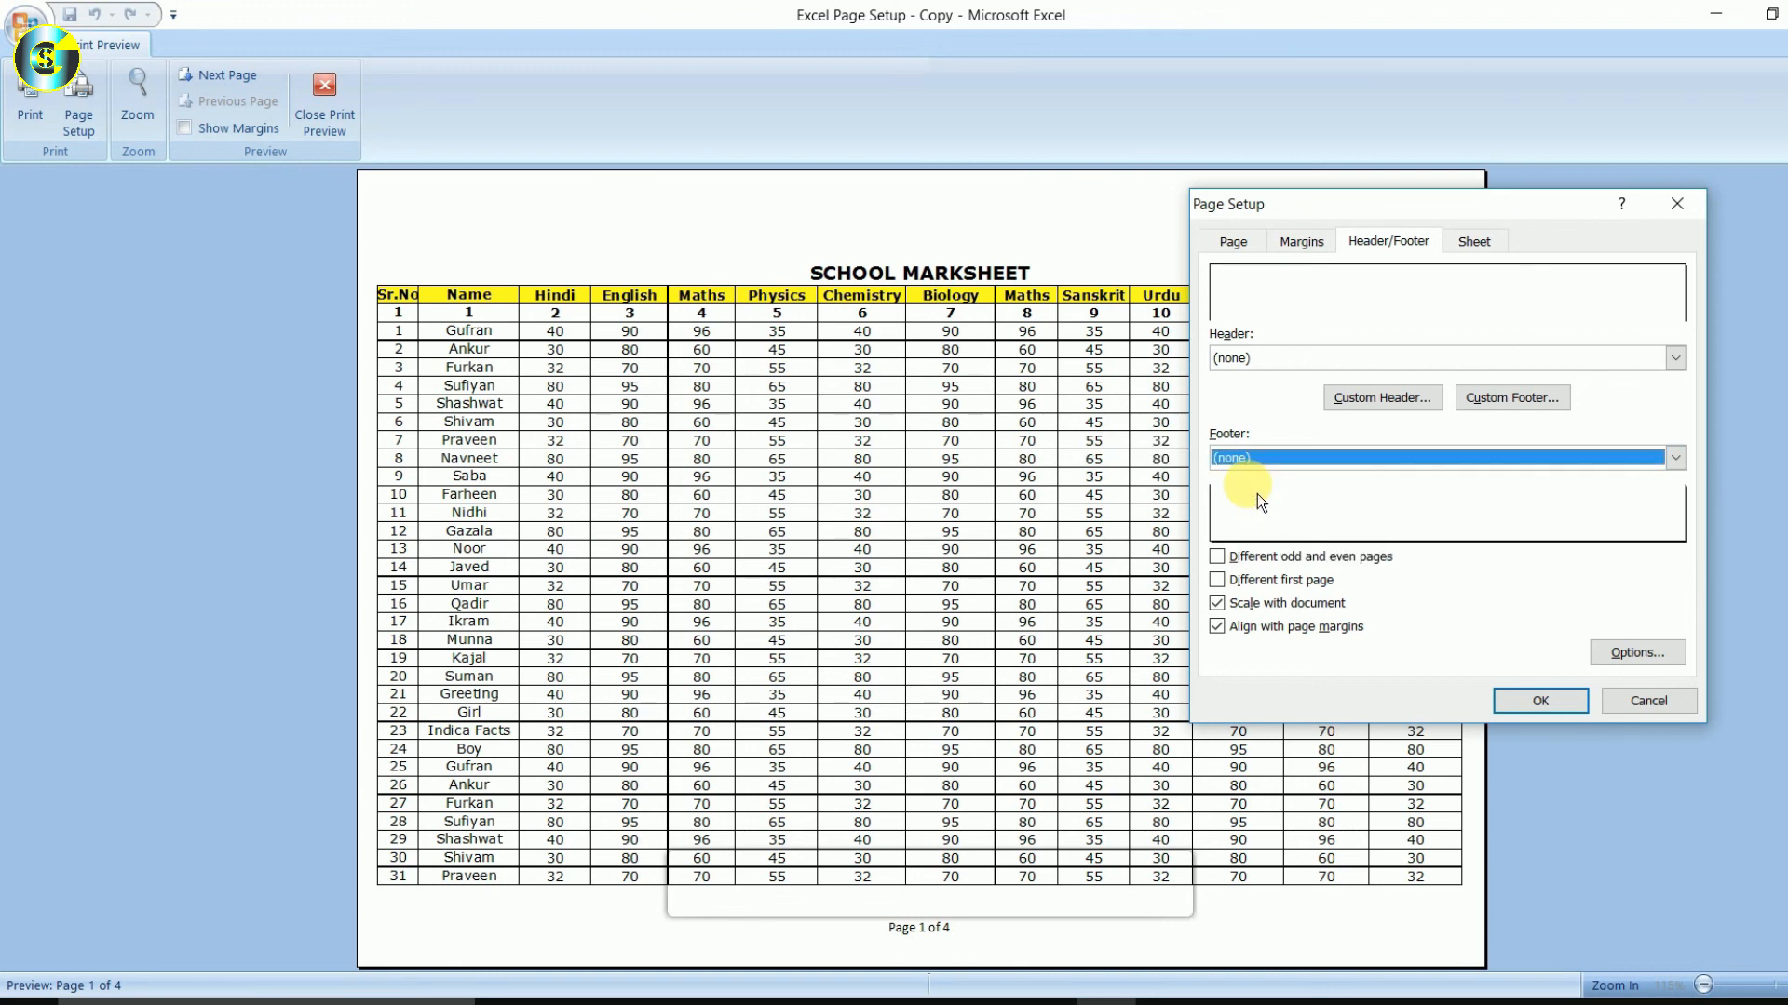
pyautogui.click(1540, 700)
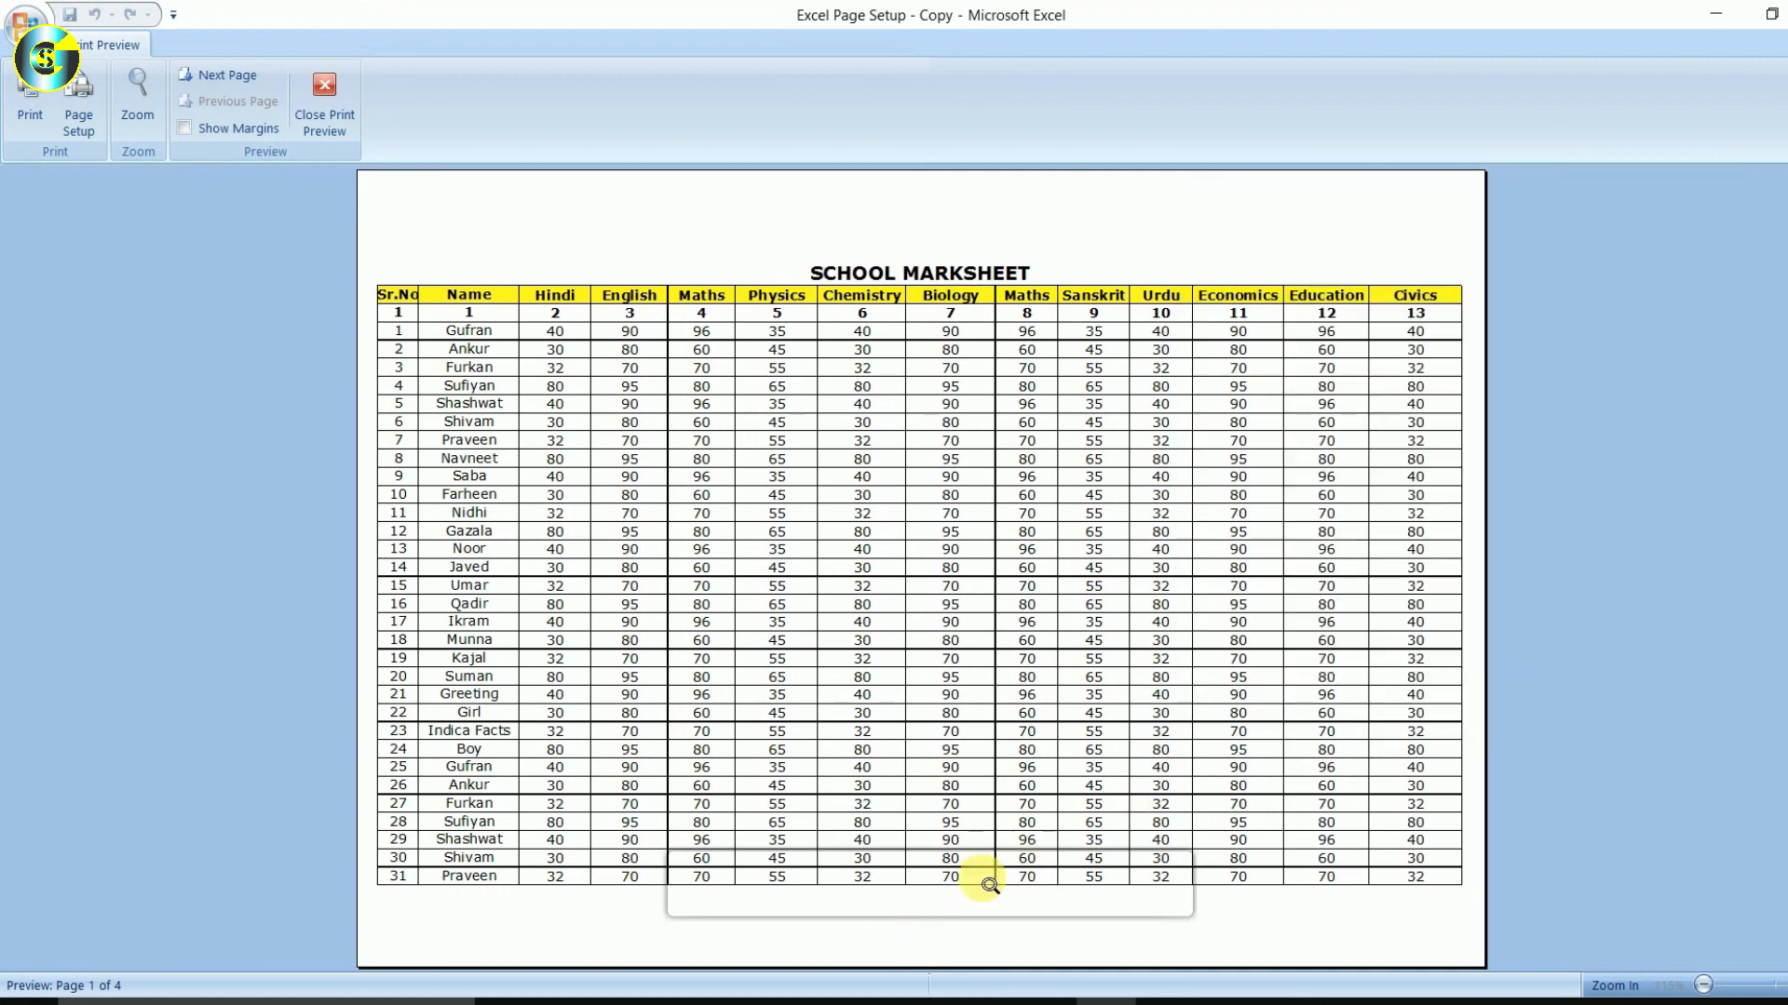